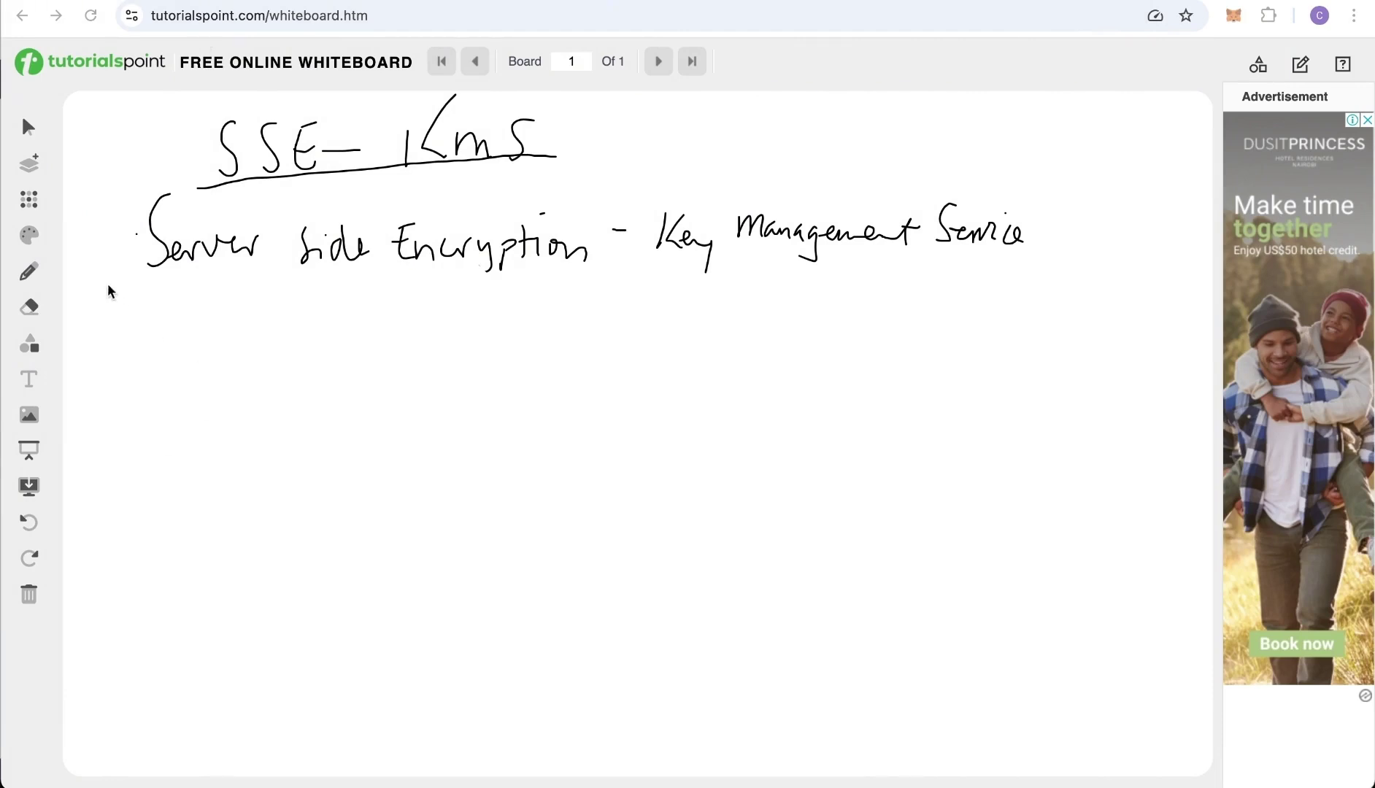
# - Handwrite "By Default - SSE-S3" and "Key & Encryption" below the server-side encryption heading on the whiteboard
pyautogui.moveTo(195, 300)
pyautogui.mouseDown()
pyautogui.moveTo(330, 365)
pyautogui.moveTo(450, 334)
pyautogui.moveTo(486, 377)
pyautogui.mouseUp()
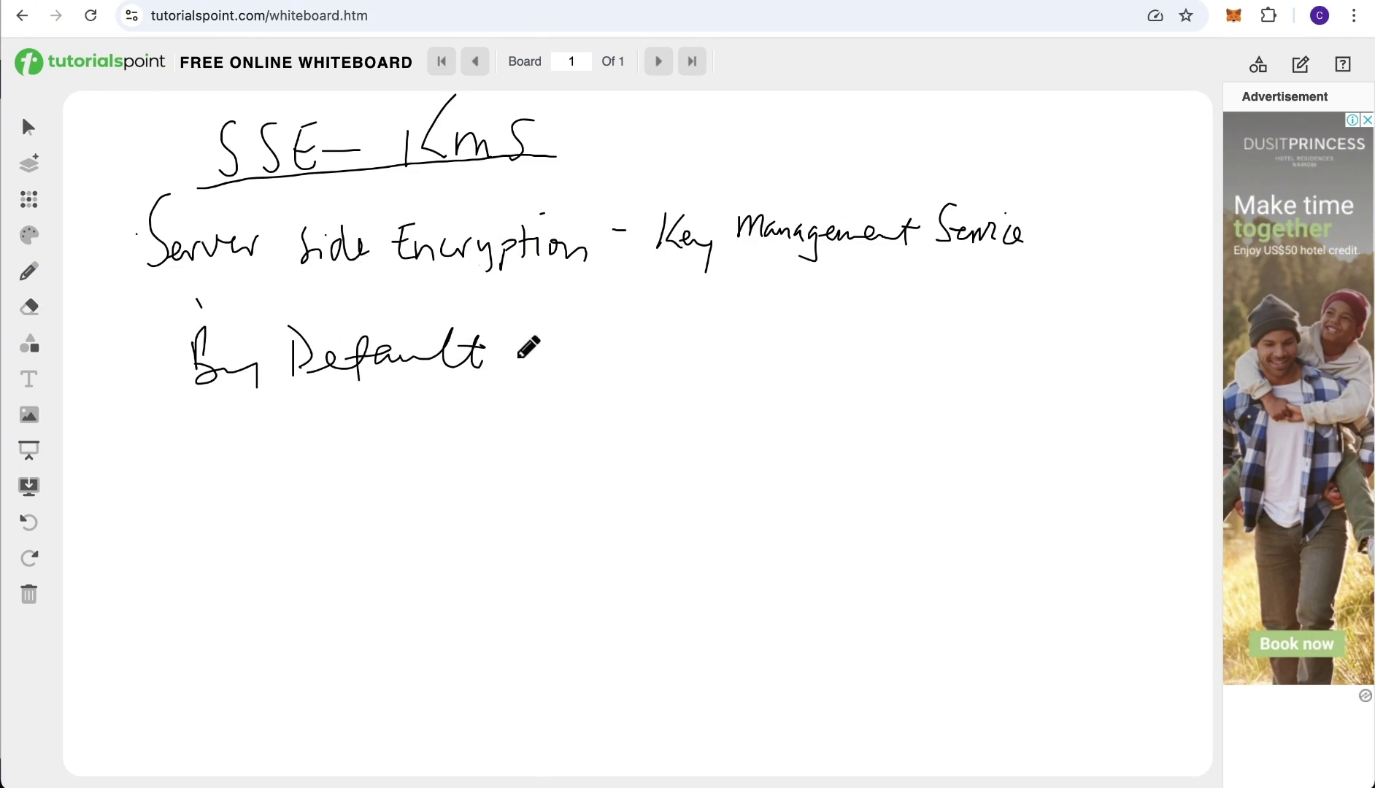
pyautogui.moveTo(520, 361); pyautogui.dragTo(537, 358)
pyautogui.moveTo(611, 332)
pyautogui.mouseDown()
pyautogui.moveTo(585, 367)
pyautogui.moveTo(815, 357)
pyautogui.mouseUp()
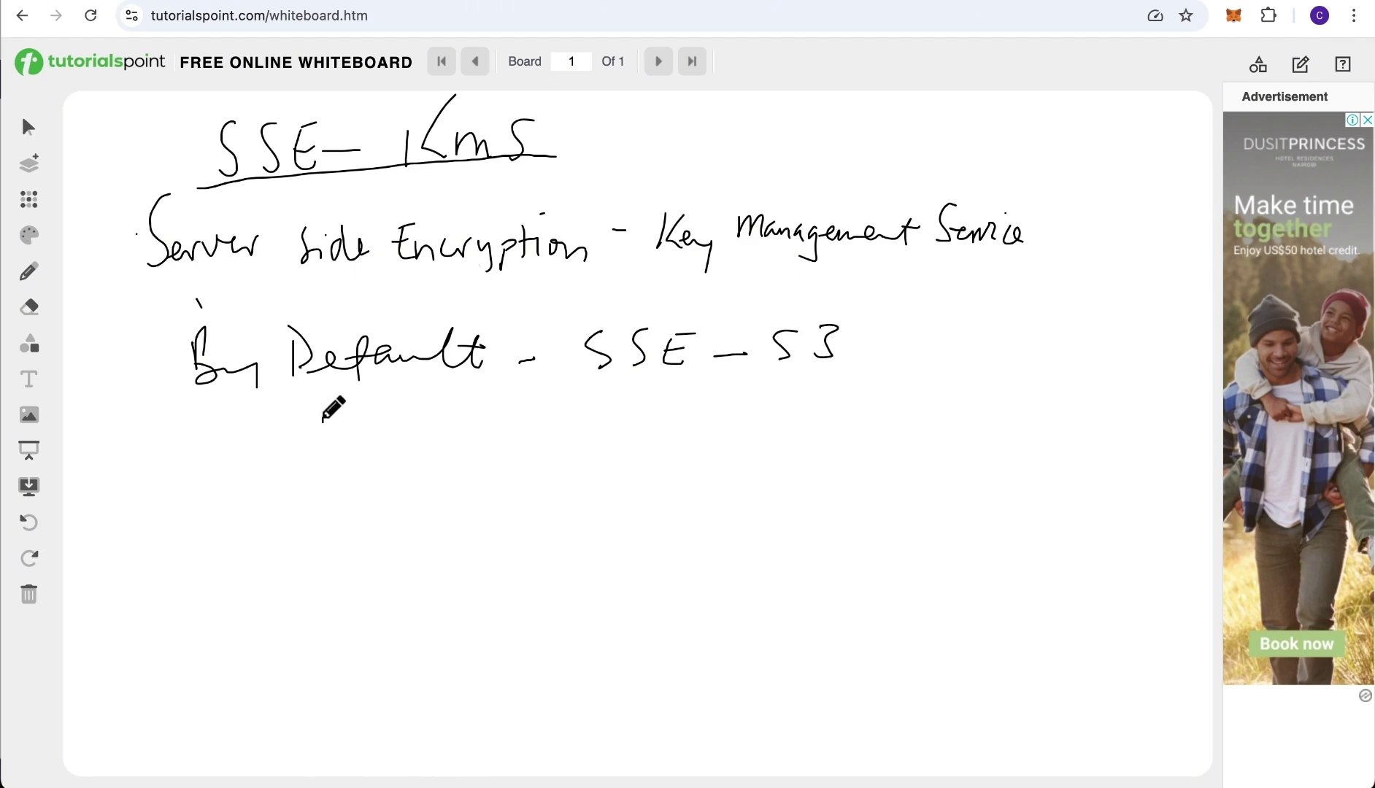
pyautogui.moveTo(324, 419)
pyautogui.mouseDown()
pyautogui.moveTo(337, 434)
pyautogui.moveTo(372, 427)
pyautogui.moveTo(385, 467)
pyautogui.mouseUp()
pyautogui.moveTo(448, 420)
pyautogui.mouseDown()
pyautogui.moveTo(448, 436)
pyautogui.moveTo(700, 419)
pyautogui.mouseUp()
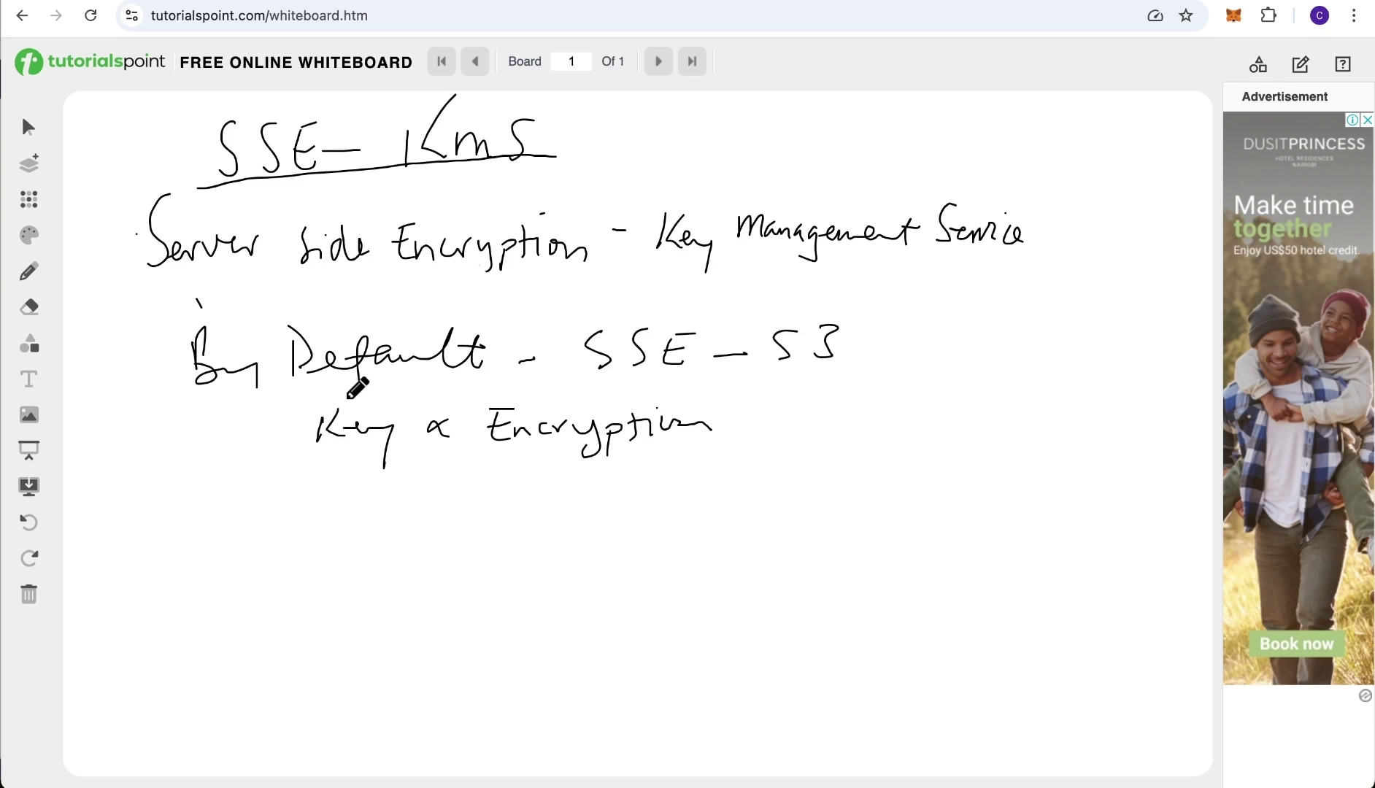
# - Handwrite the AWS KMS definition: a service that combines secure, highly hardware and software to key management system for your files
pyautogui.moveTo(139, 525)
pyautogui.mouseDown()
pyautogui.moveTo(283, 497)
pyautogui.moveTo(296, 527)
pyautogui.moveTo(358, 502)
pyautogui.moveTo(405, 515)
pyautogui.moveTo(430, 484)
pyautogui.moveTo(1030, 510)
pyautogui.mouseUp()
pyautogui.moveTo(189, 583)
pyautogui.mouseDown()
pyautogui.moveTo(227, 595)
pyautogui.moveTo(394, 562)
pyautogui.moveTo(398, 609)
pyautogui.moveTo(451, 580)
pyautogui.moveTo(1023, 593)
pyautogui.mouseUp()
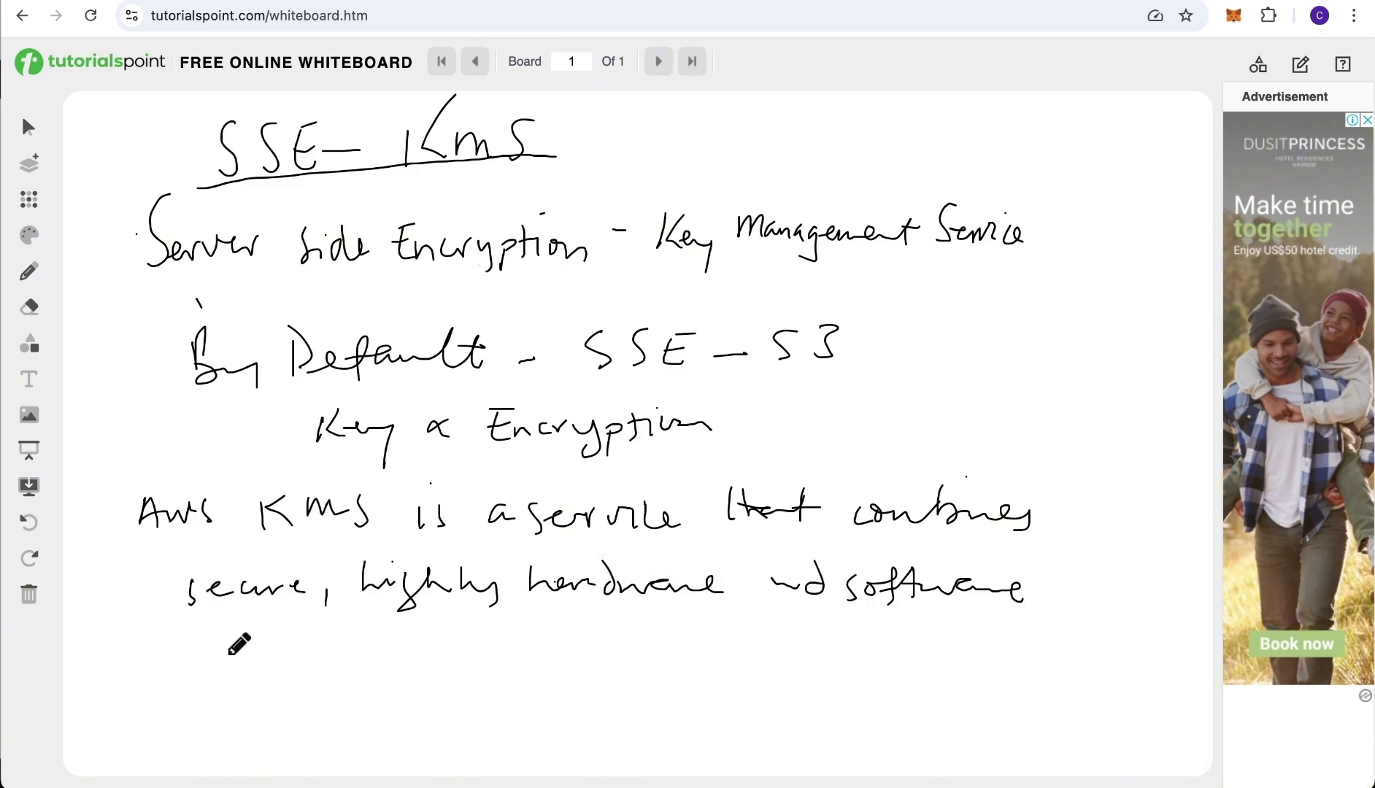
pyautogui.moveTo(223, 634)
pyautogui.mouseDown()
pyautogui.moveTo(228, 678)
pyautogui.moveTo(248, 657)
pyautogui.moveTo(342, 646)
pyautogui.moveTo(373, 669)
pyautogui.moveTo(454, 644)
pyautogui.moveTo(643, 641)
pyautogui.mouseUp()
pyautogui.moveTo(689, 648)
pyautogui.mouseDown()
pyautogui.moveTo(694, 631)
pyautogui.moveTo(715, 648)
pyautogui.moveTo(857, 621)
pyautogui.moveTo(879, 636)
pyautogui.moveTo(1075, 656)
pyautogui.mouseUp()
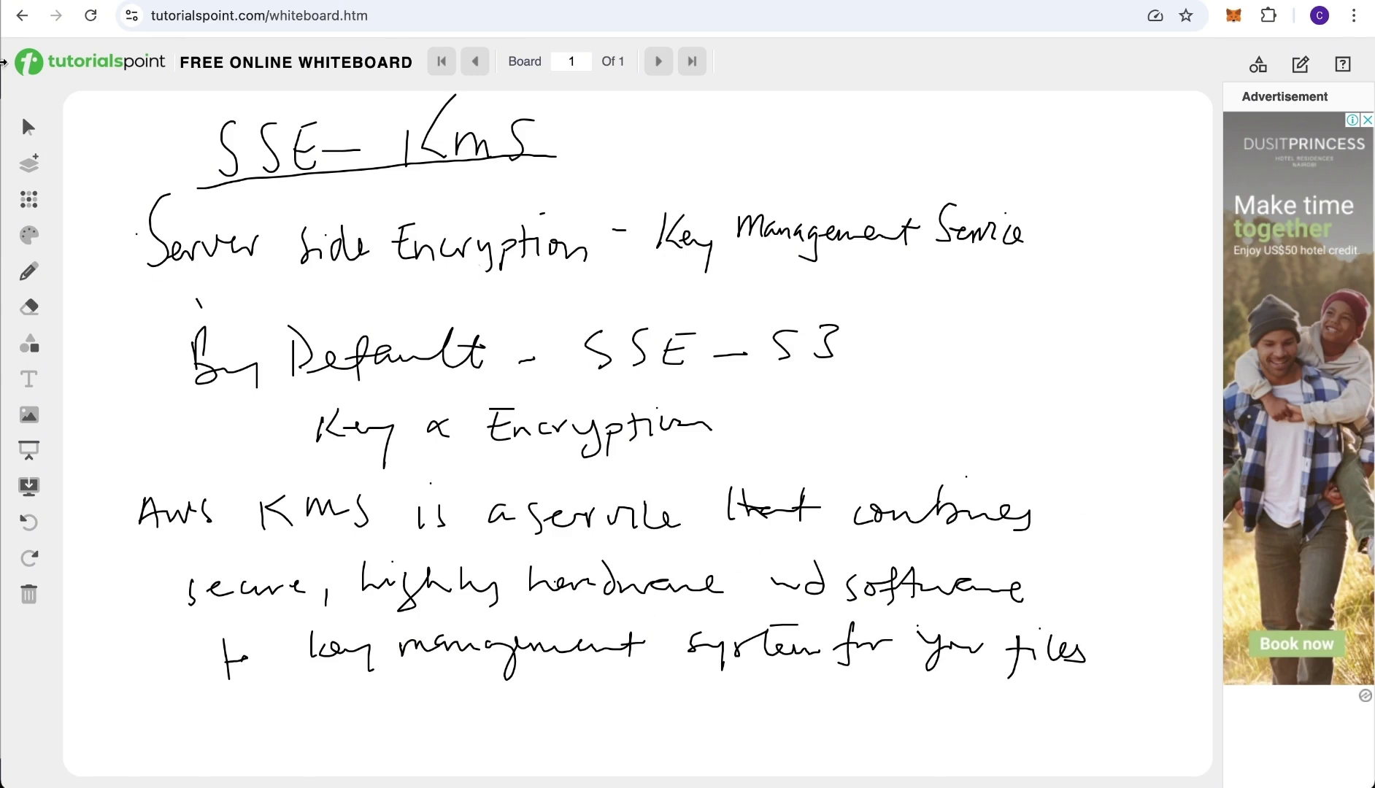
# - Add a second board and handwrite point 1, "More flexibility to users.", on it
pyautogui.click(29, 171)
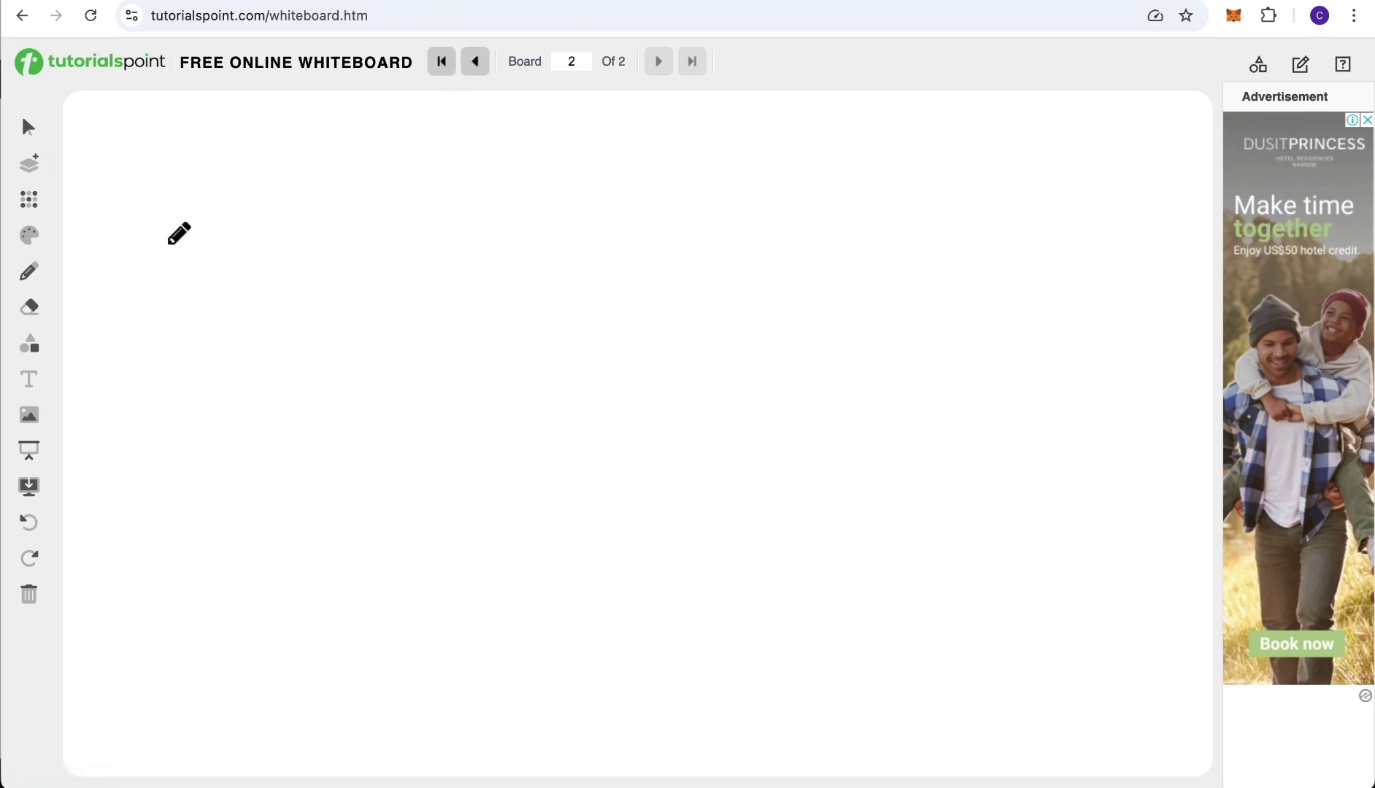
pyautogui.moveTo(143, 219); pyautogui.dragTo(145, 192)
pyautogui.click(157, 211)
pyautogui.moveTo(213, 192)
pyautogui.mouseDown()
pyautogui.moveTo(358, 224)
pyautogui.moveTo(418, 217)
pyautogui.moveTo(575, 264)
pyautogui.mouseUp()
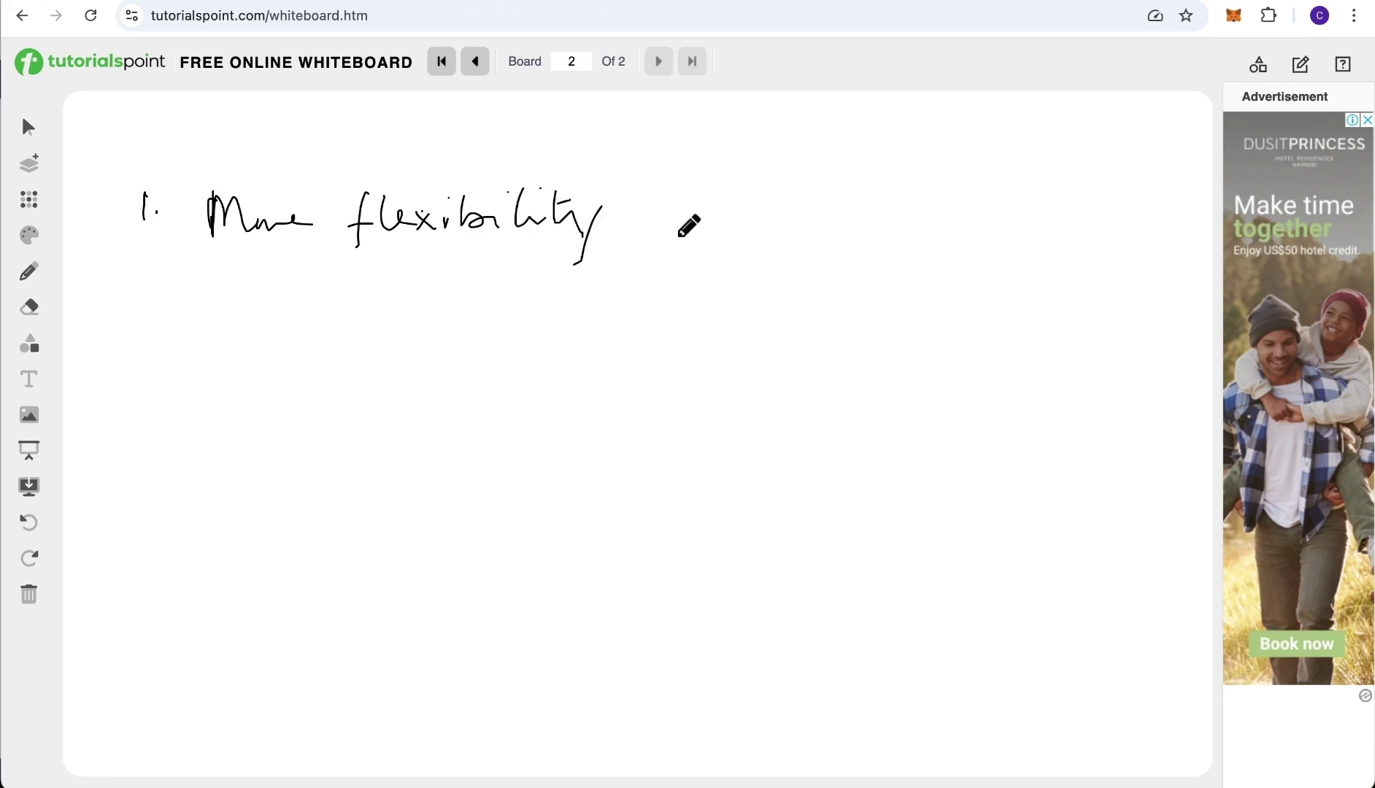
pyautogui.moveTo(634, 196)
pyautogui.mouseDown()
pyautogui.moveTo(631, 220)
pyautogui.moveTo(781, 241)
pyautogui.mouseUp()
pyautogui.click(799, 242)
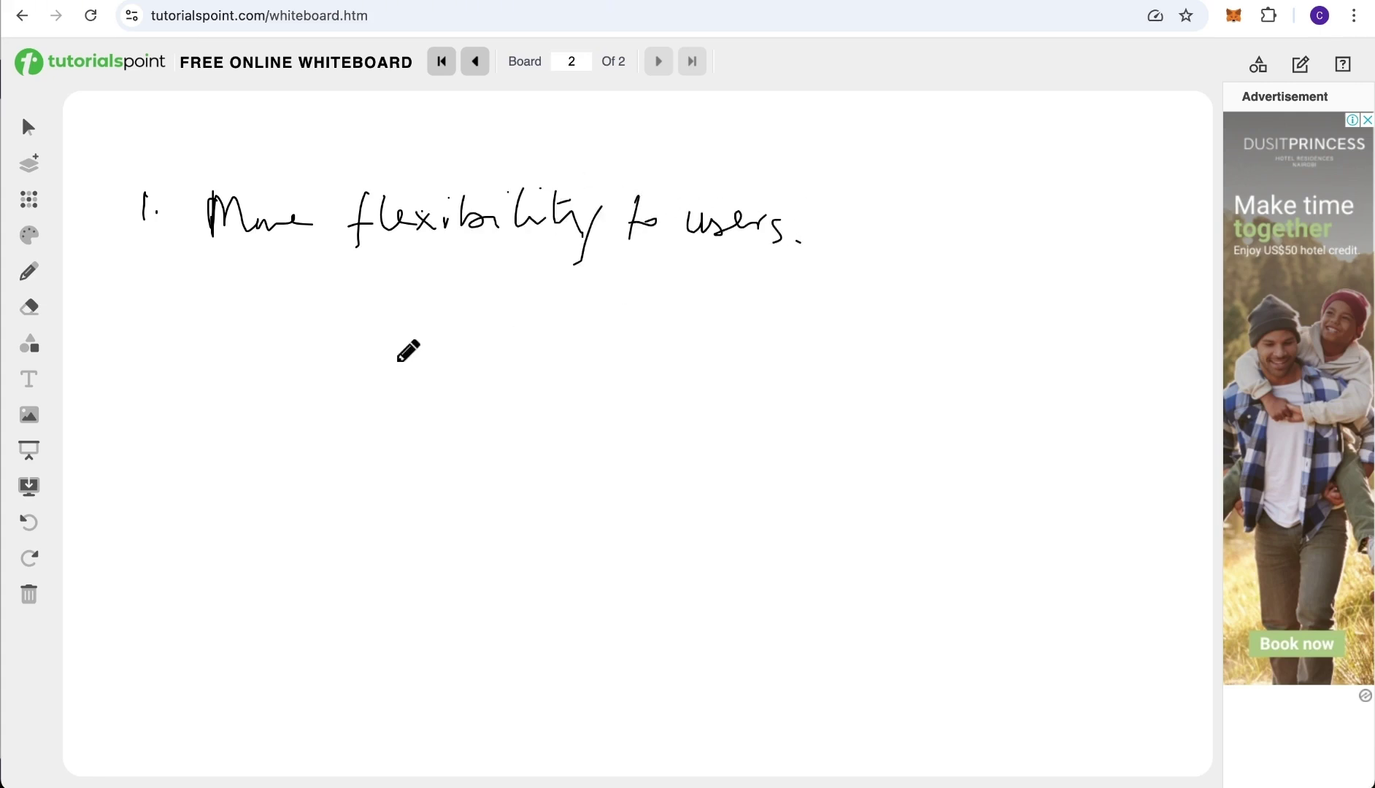
# - Handwrite "create, delete, modify rotates KMS keys." under the first point
pyautogui.moveTo(226, 300)
pyautogui.mouseDown()
pyautogui.moveTo(250, 315)
pyautogui.moveTo(351, 319)
pyautogui.mouseUp()
pyautogui.moveTo(371, 311)
pyautogui.mouseDown()
pyautogui.moveTo(368, 328)
pyautogui.moveTo(454, 299)
pyautogui.moveTo(595, 295)
pyautogui.moveTo(625, 316)
pyautogui.moveTo(732, 330)
pyautogui.moveTo(803, 286)
pyautogui.moveTo(908, 299)
pyautogui.mouseUp()
pyautogui.moveTo(315, 365)
pyautogui.mouseDown()
pyautogui.moveTo(313, 389)
pyautogui.moveTo(405, 372)
pyautogui.moveTo(417, 387)
pyautogui.moveTo(536, 368)
pyautogui.moveTo(561, 379)
pyautogui.mouseUp()
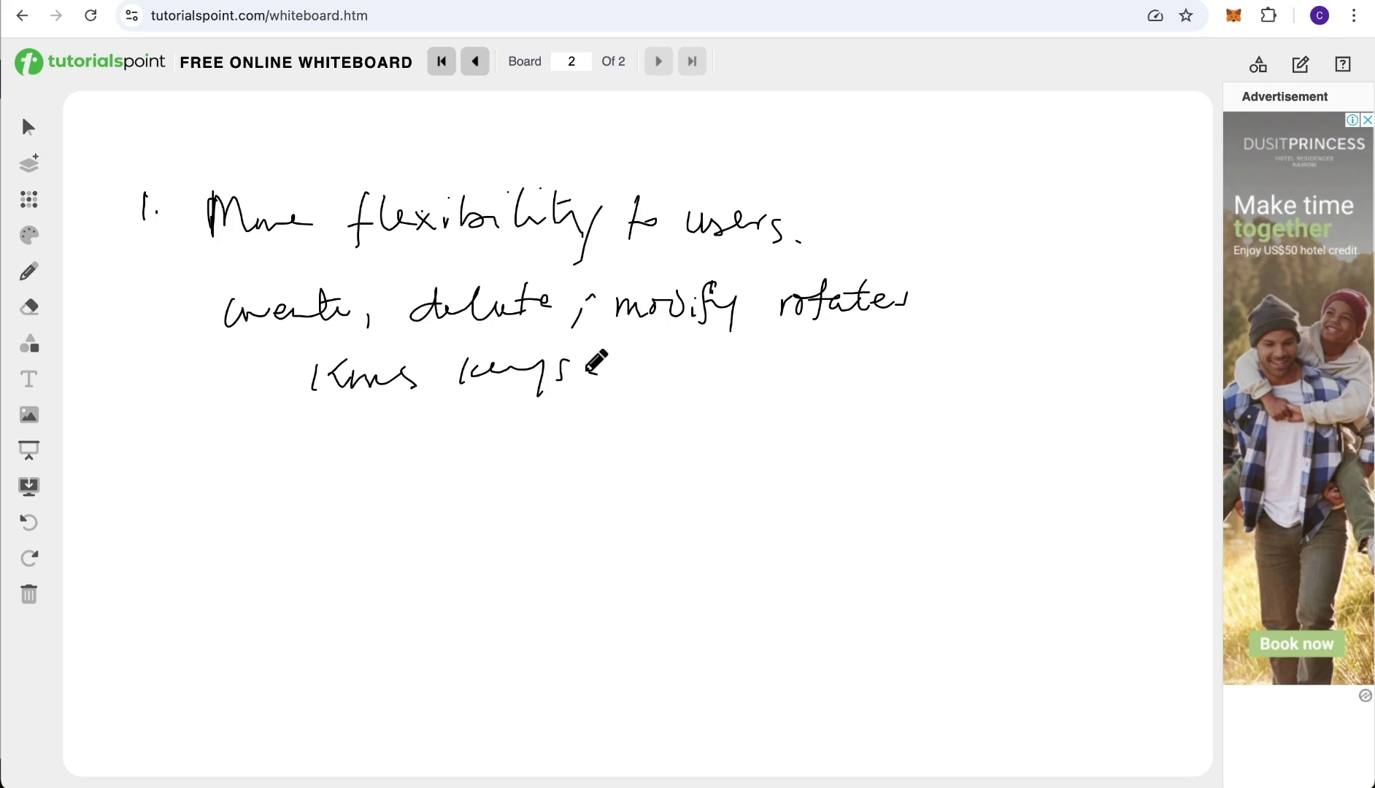
pyautogui.moveTo(591, 374); pyautogui.dragTo(598, 373)
# - Handwrite a second point across two lines below the KMS keys note on the second board
pyautogui.moveTo(137, 500); pyautogui.dragTo(154, 524)
pyautogui.moveTo(230, 461)
pyautogui.mouseDown()
pyautogui.moveTo(252, 502)
pyautogui.moveTo(361, 475)
pyautogui.moveTo(479, 490)
pyautogui.moveTo(673, 468)
pyautogui.moveTo(973, 478)
pyautogui.moveTo(1001, 436)
pyautogui.mouseUp()
pyautogui.moveTo(267, 519)
pyautogui.mouseDown()
pyautogui.moveTo(279, 552)
pyautogui.moveTo(458, 552)
pyautogui.moveTo(660, 510)
pyautogui.moveTo(818, 531)
pyautogui.mouseUp()
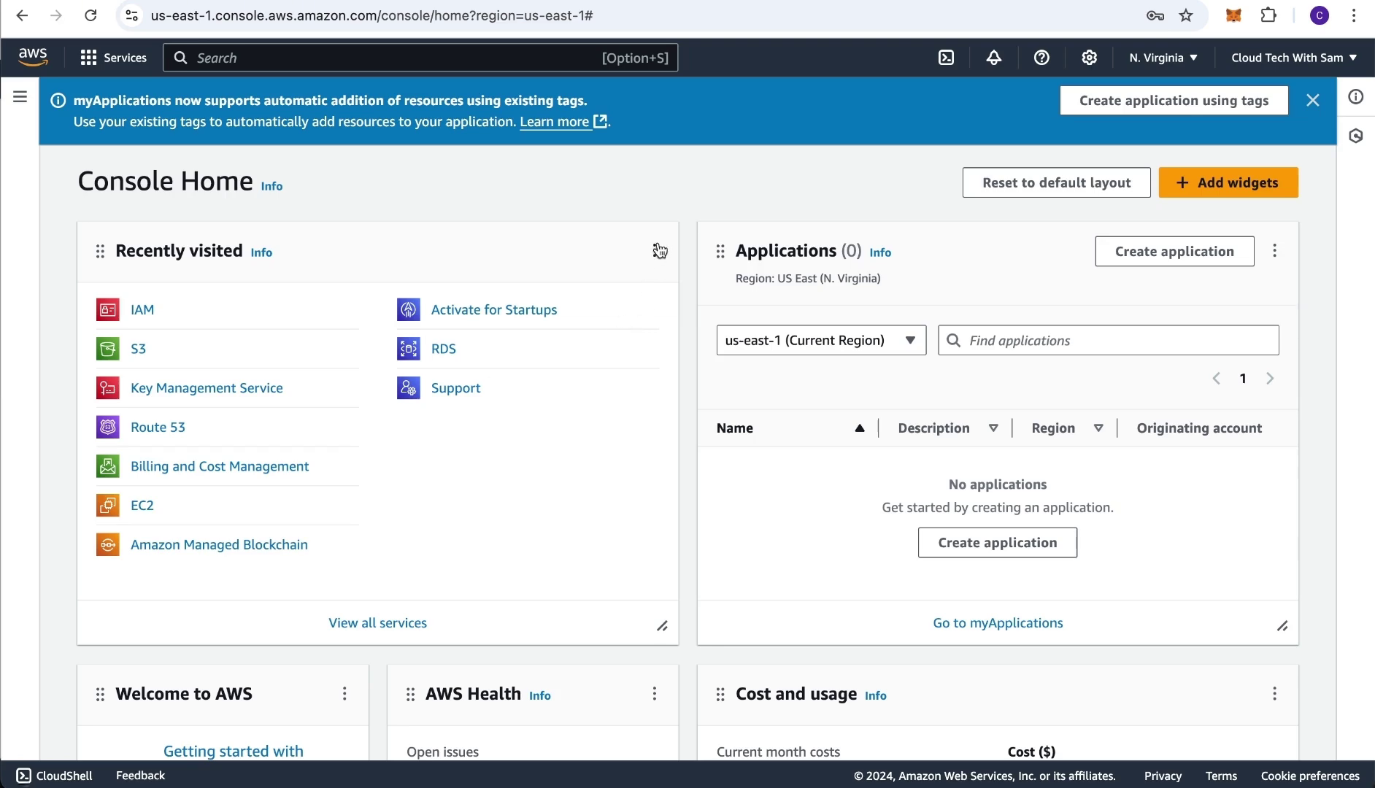
# - Open the IAM users list and examine the permissions policies of the first user
pyautogui.click(139, 312)
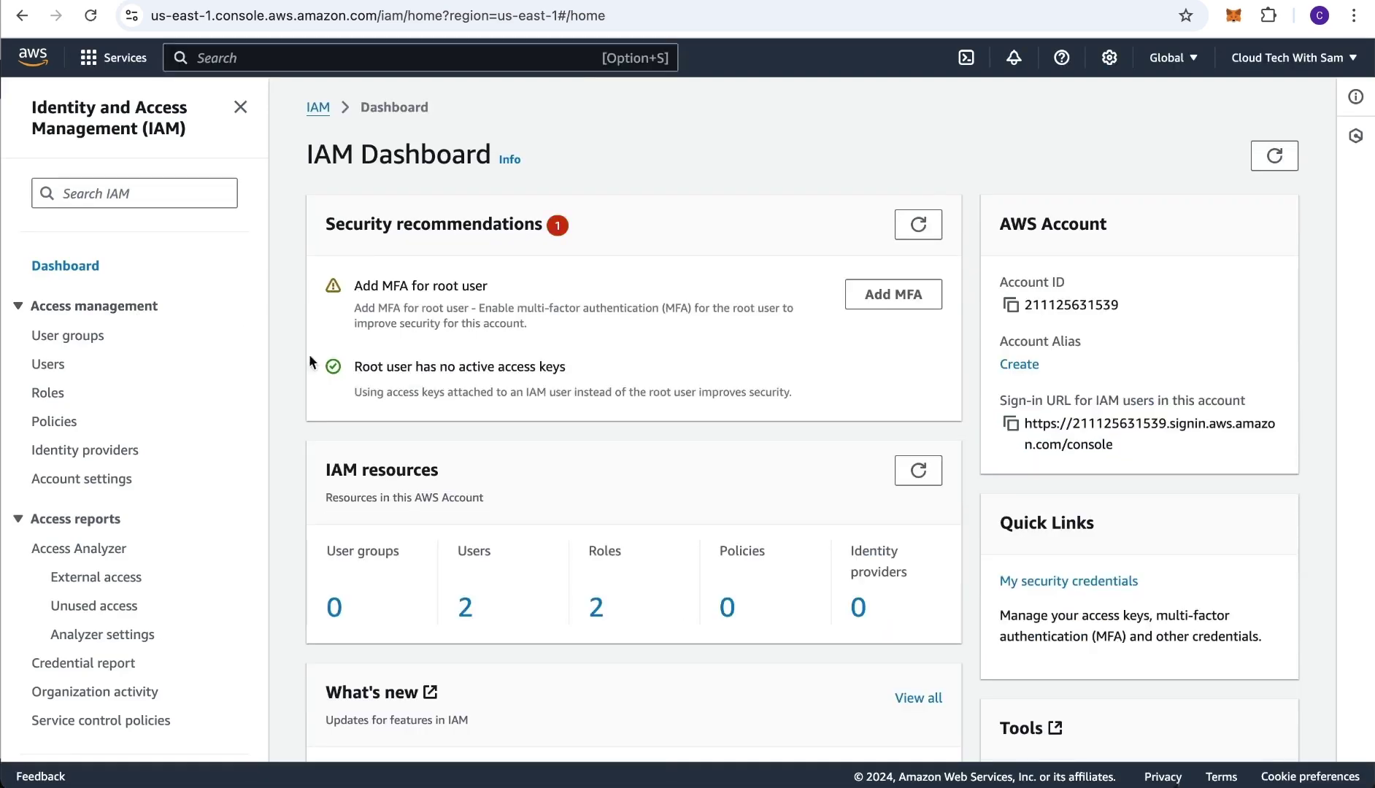
pyautogui.click(467, 610)
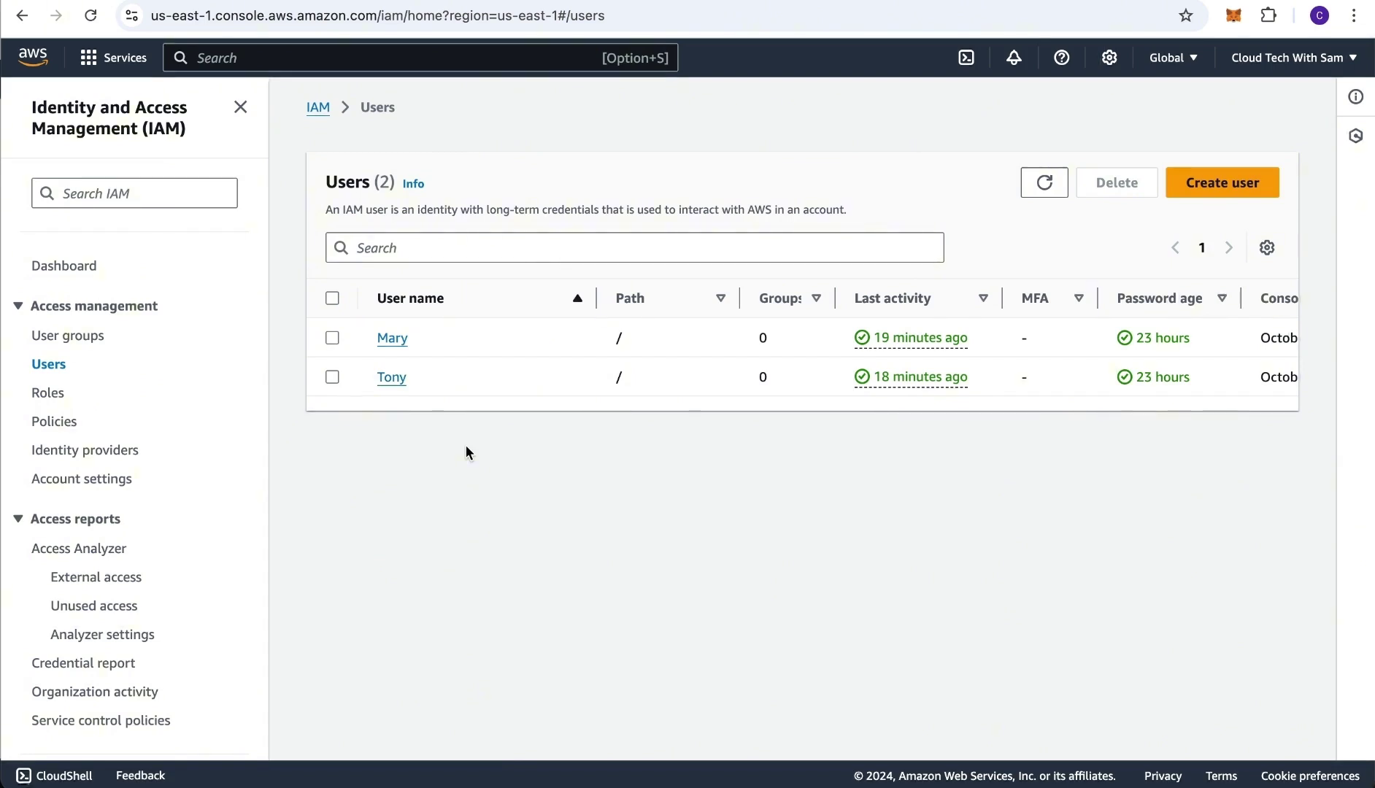
pyautogui.click(393, 338)
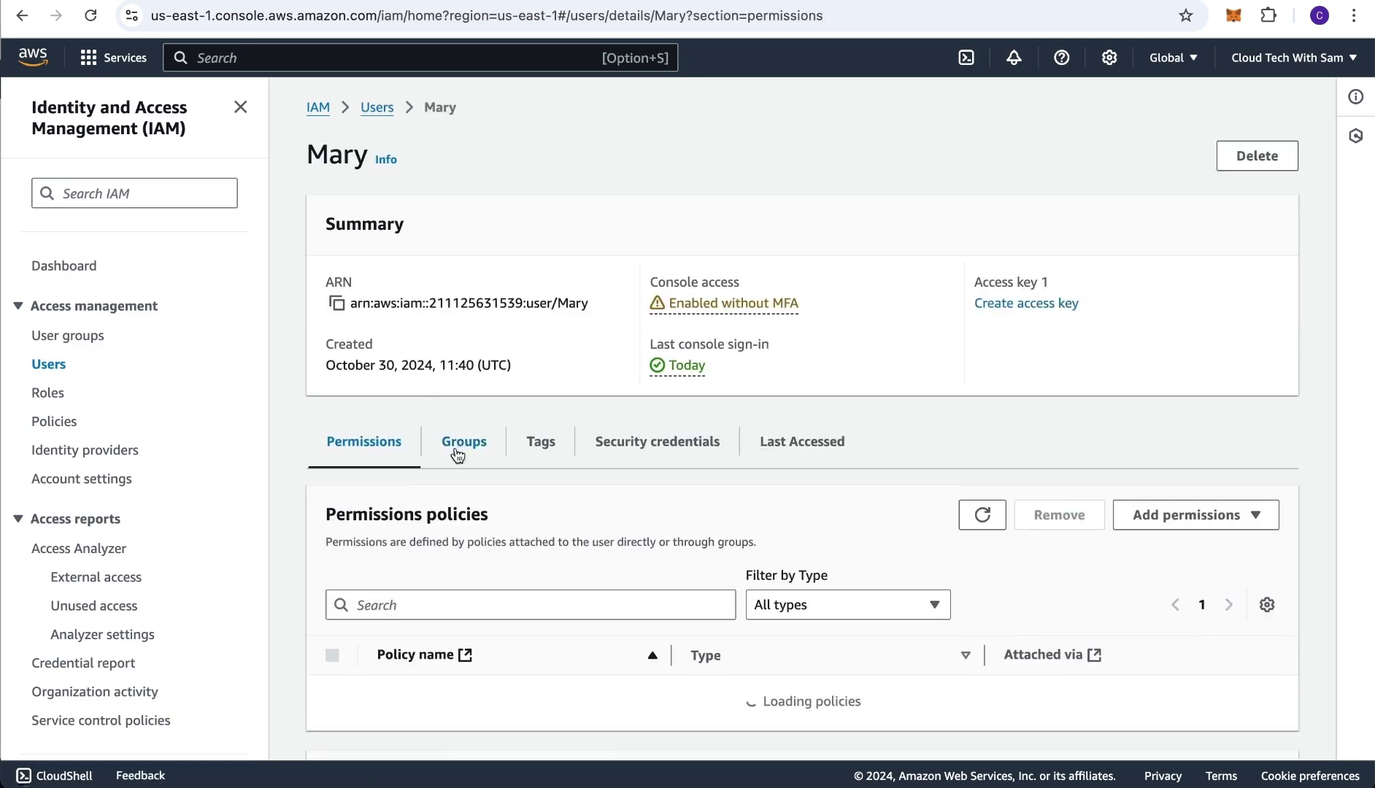
pyautogui.scroll(-3, 509, 532)
pyautogui.scroll(-2, 509, 532)
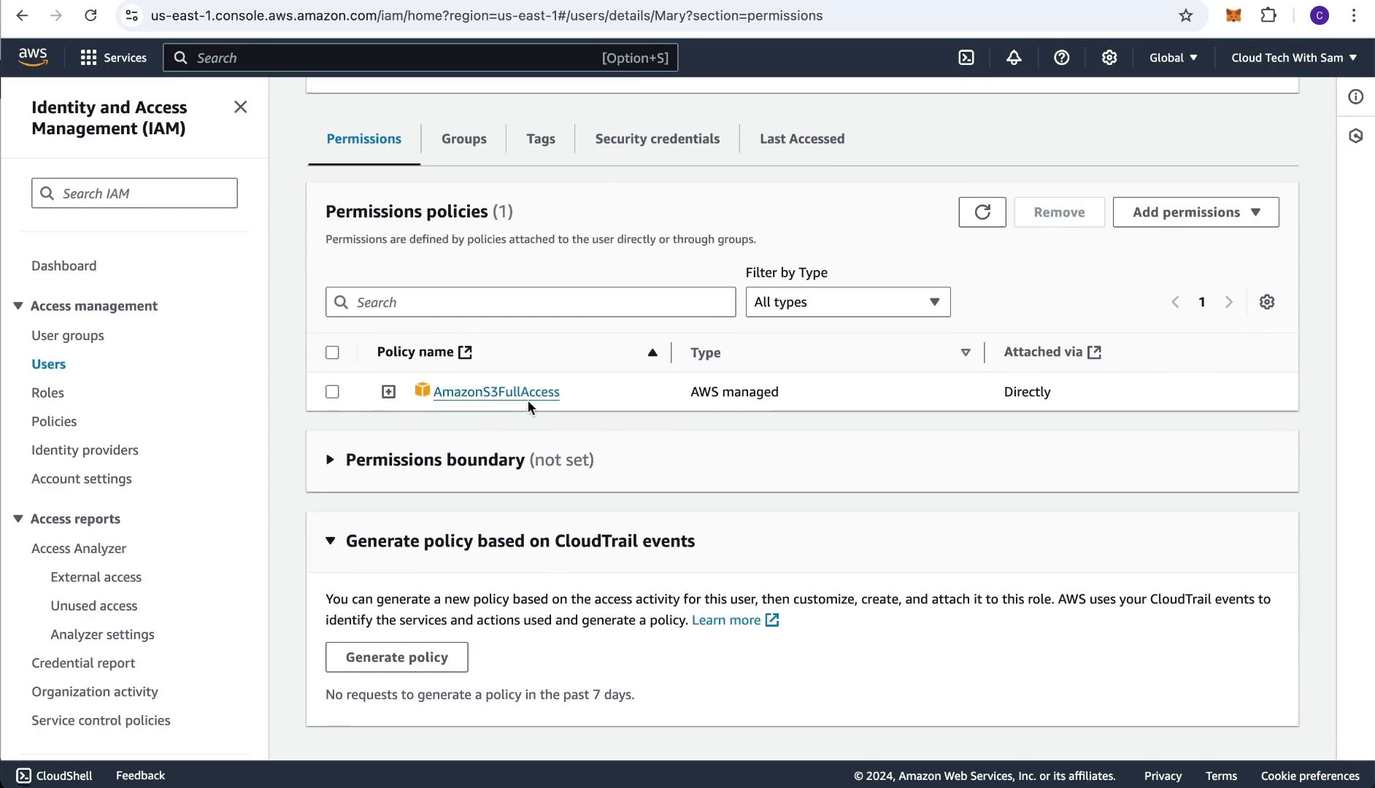
pyautogui.scroll(5, 583, 383)
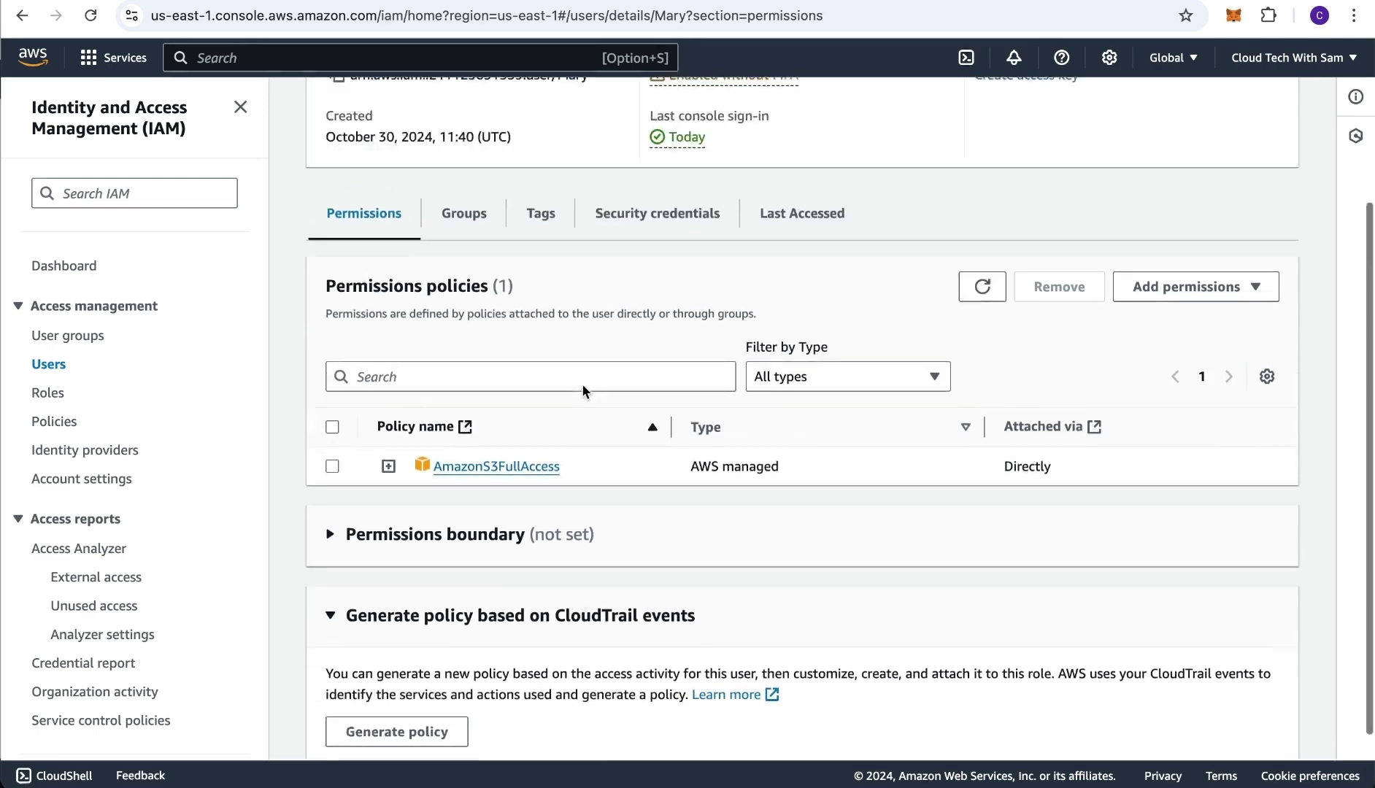
# - Return to the users list and examine the permissions policies of the second user
pyautogui.click(371, 107)
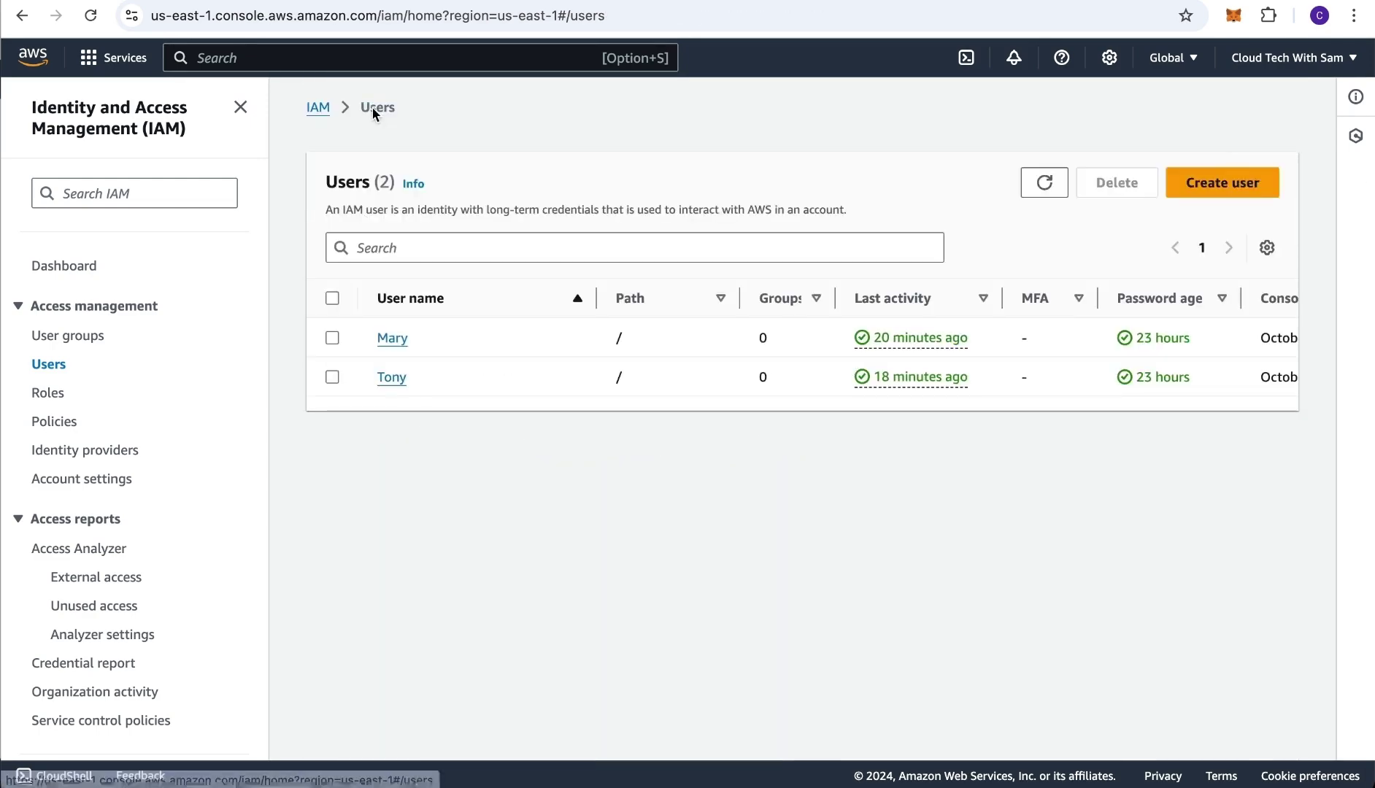
pyautogui.click(389, 377)
pyautogui.scroll(-4, 457, 458)
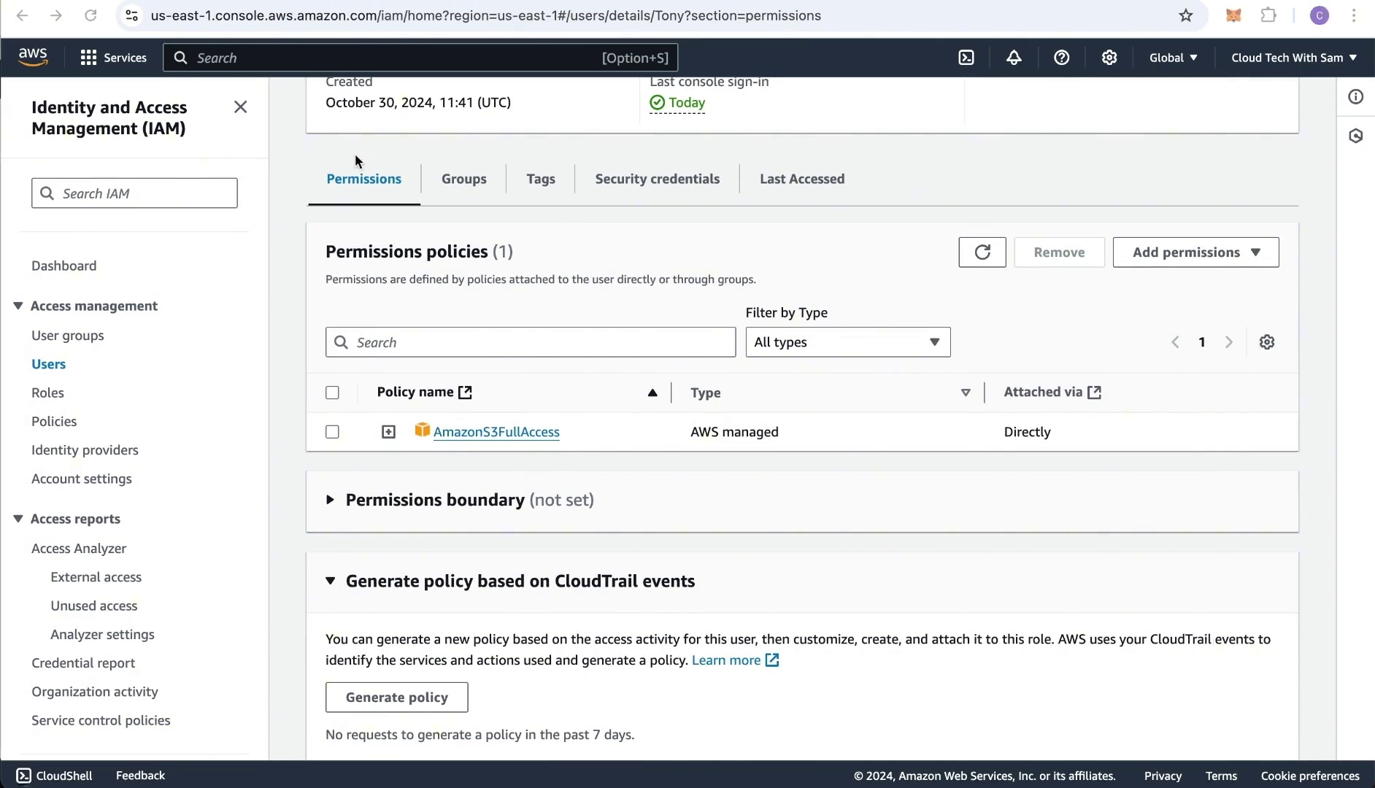
pyautogui.scroll(3, 394, 252)
pyautogui.scroll(1, 393, 254)
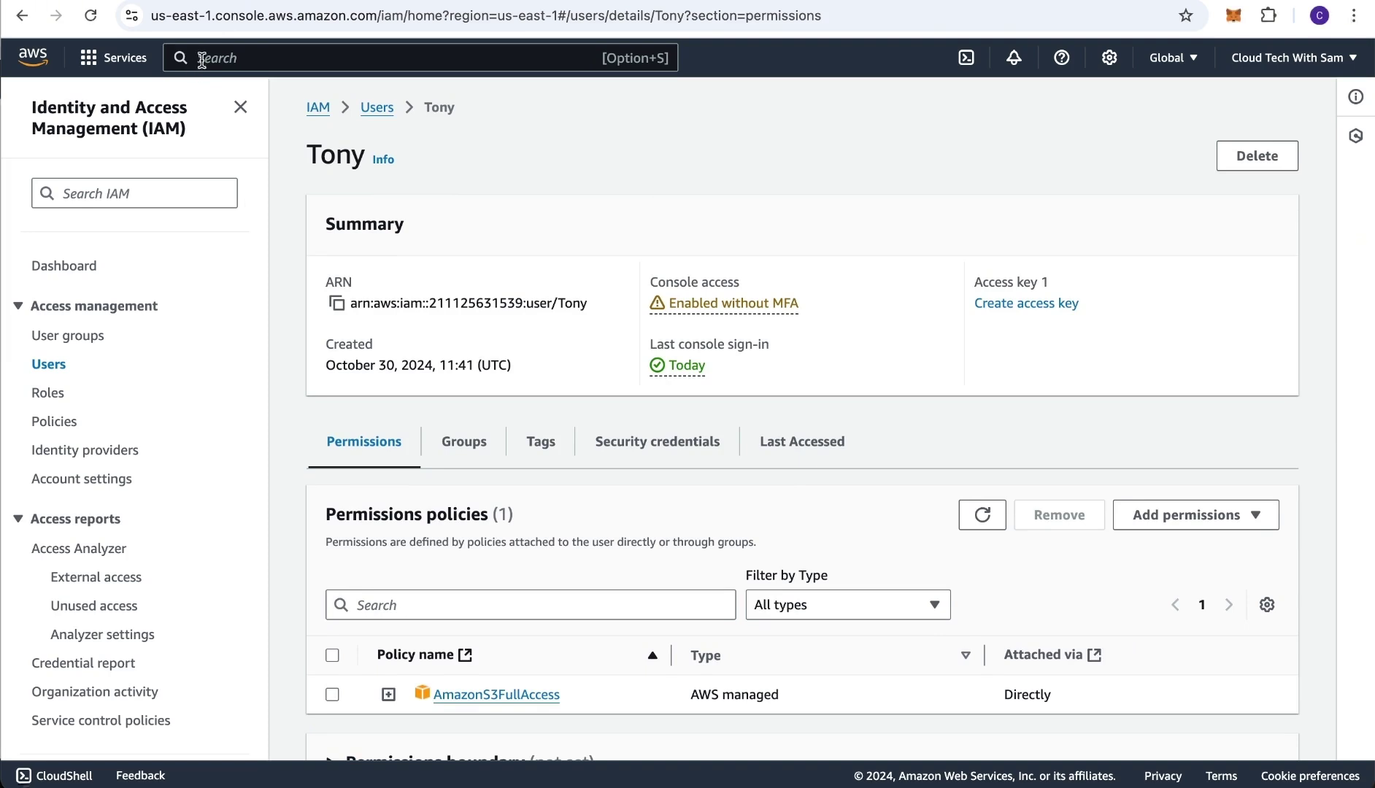
# - Search the AWS console for S3 and open the S3 service
pyautogui.click(206, 58)
pyautogui.write('S3')
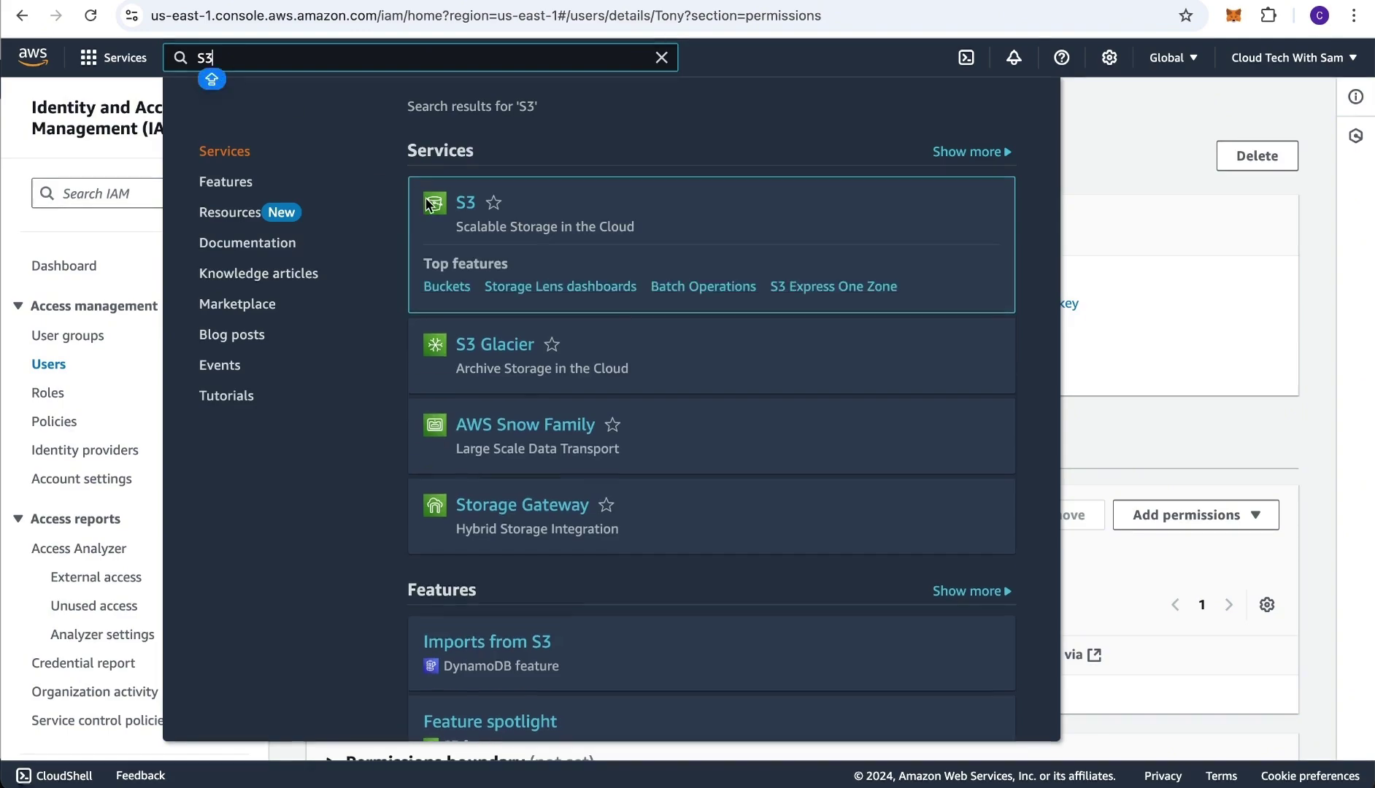
pyautogui.click(468, 204)
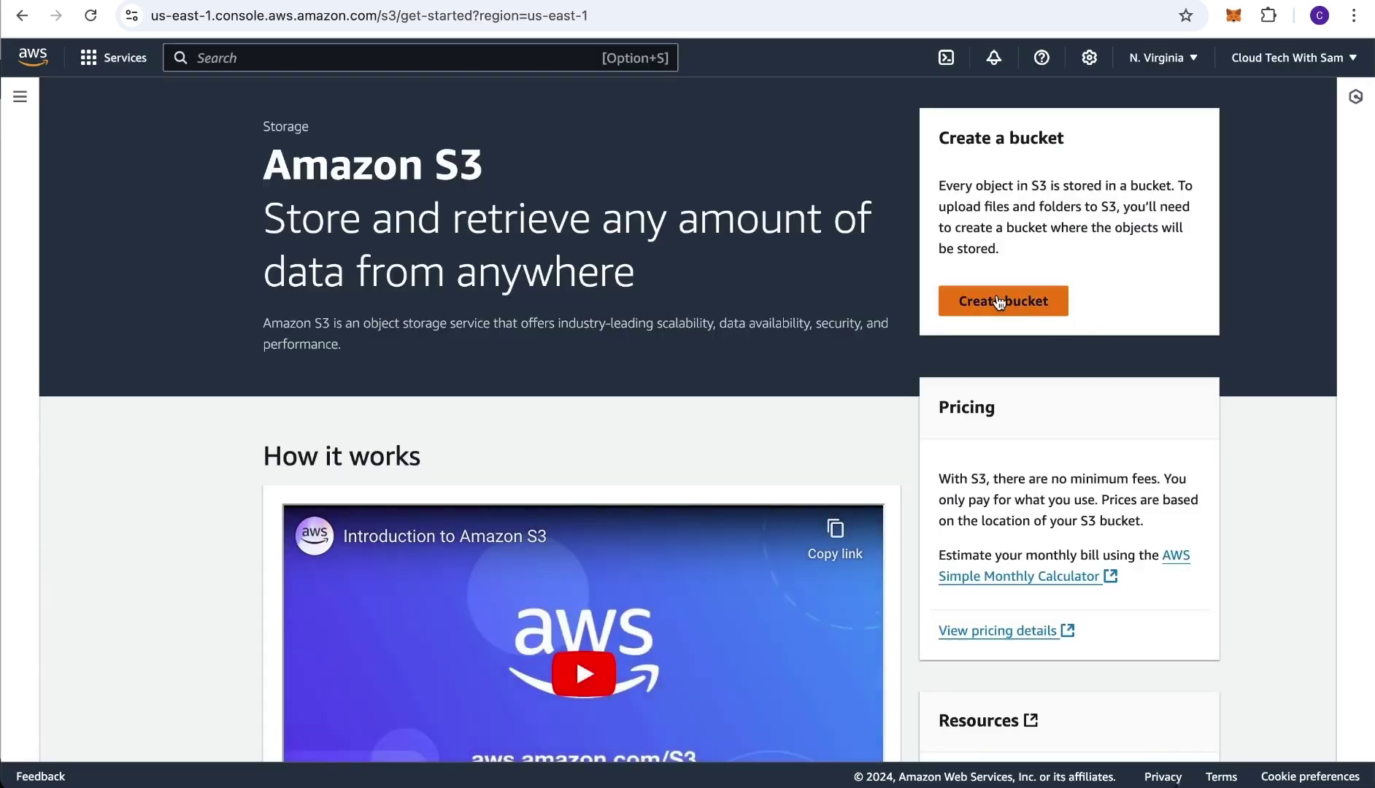
# - Create a general purpose bucket named cloudtechwithsam, keeping the default SSE-S3 encryption and the Bucket Key enabled
pyautogui.click(998, 302)
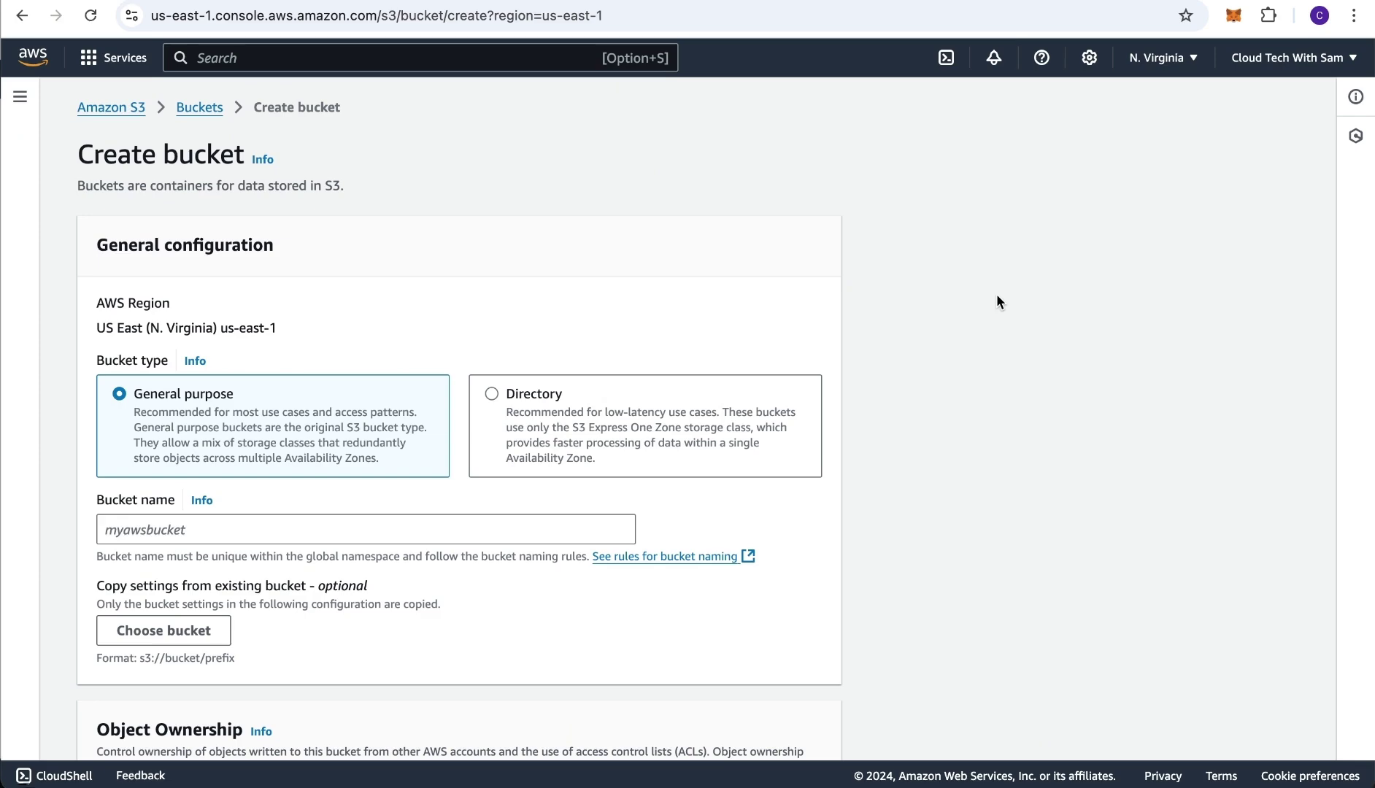
pyautogui.scroll(-1, 995, 293)
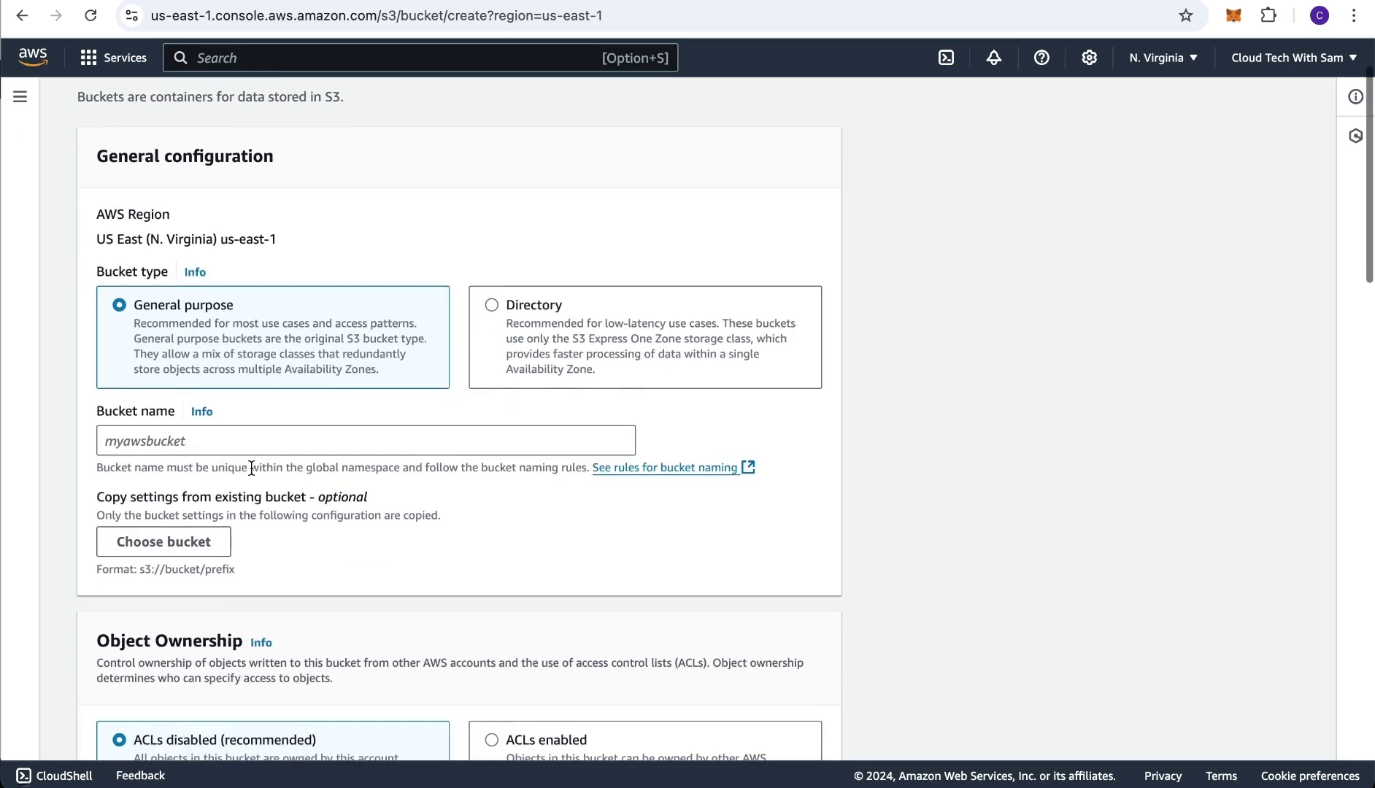
pyautogui.click(193, 448)
pyautogui.write('cloudtechwith')
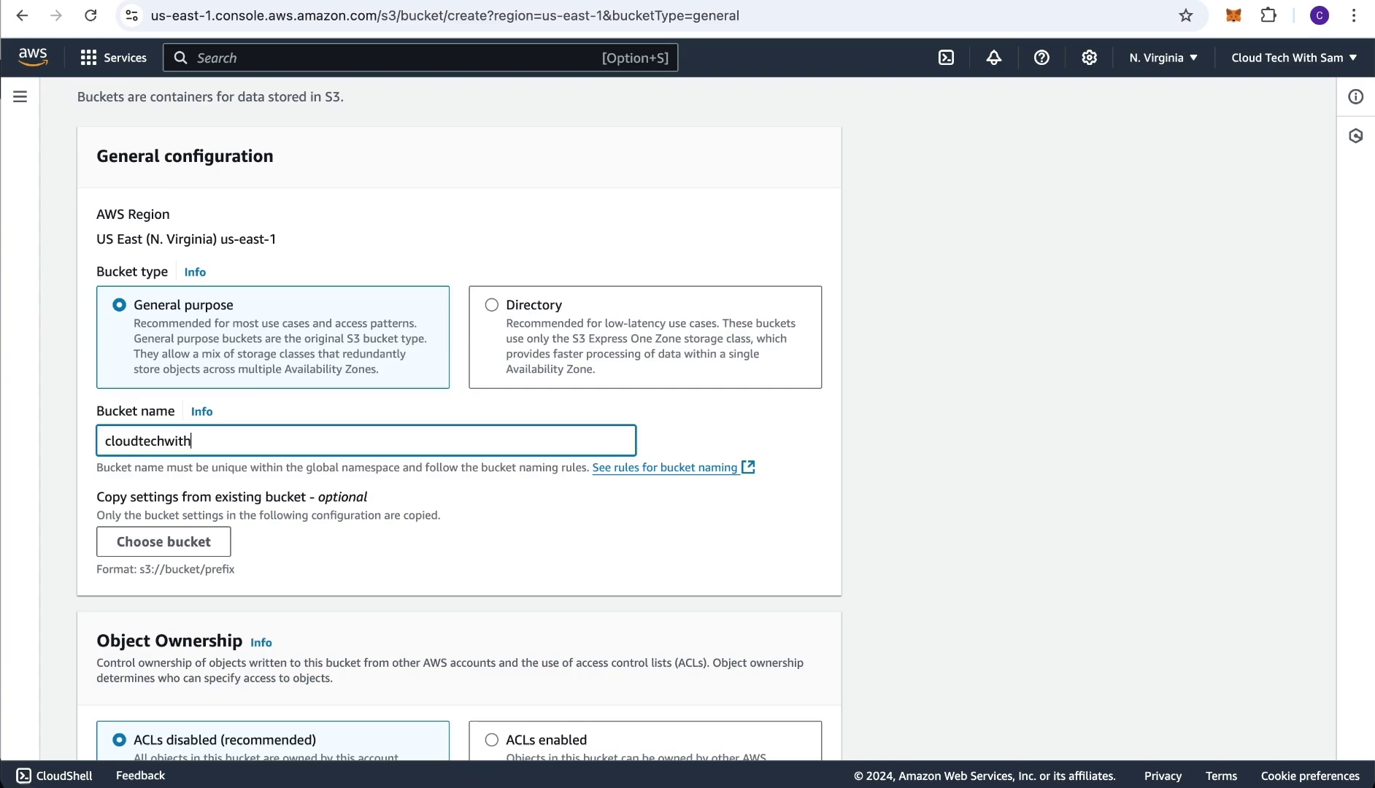
pyautogui.write('sam')
pyautogui.scroll(-10, 361, 480)
pyautogui.scroll(-12, 361, 480)
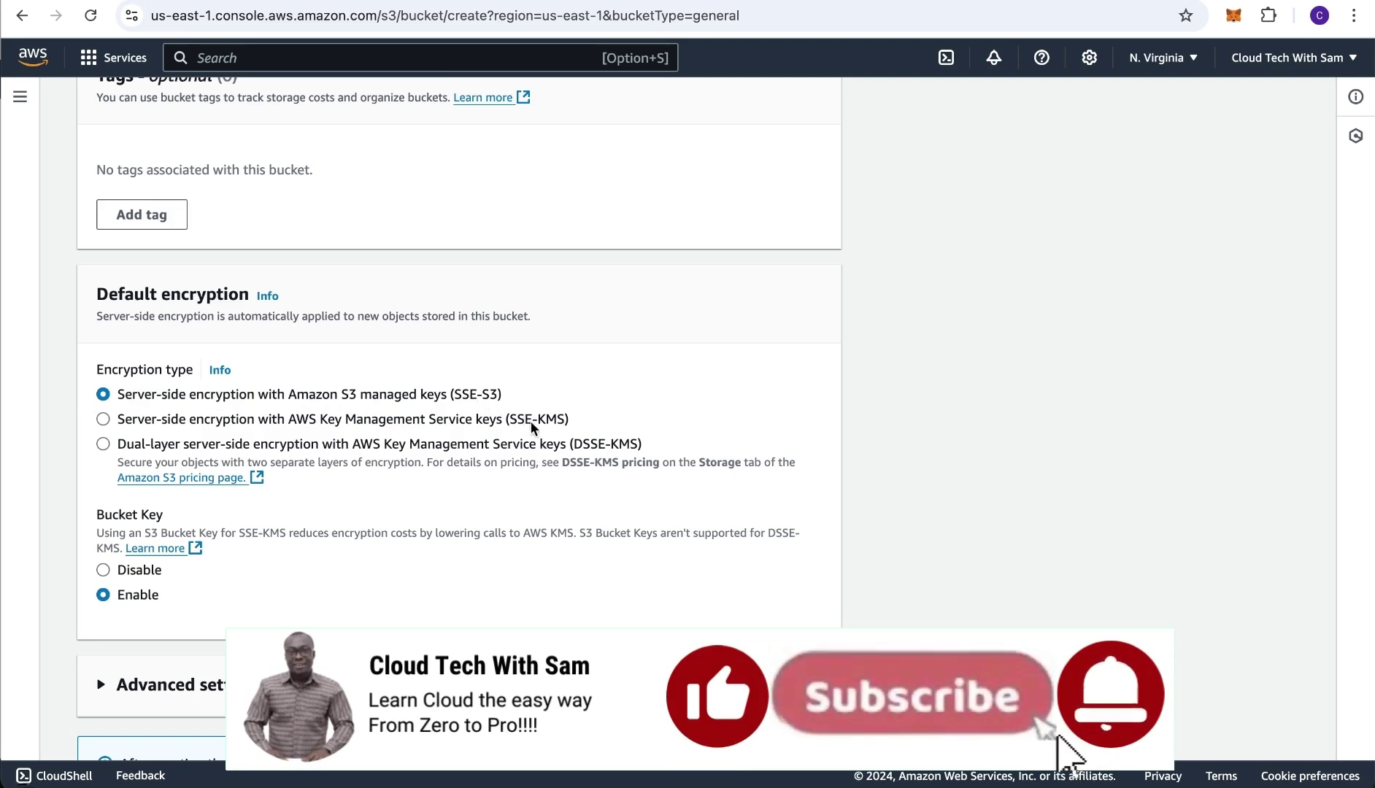
pyautogui.scroll(-3, 530, 421)
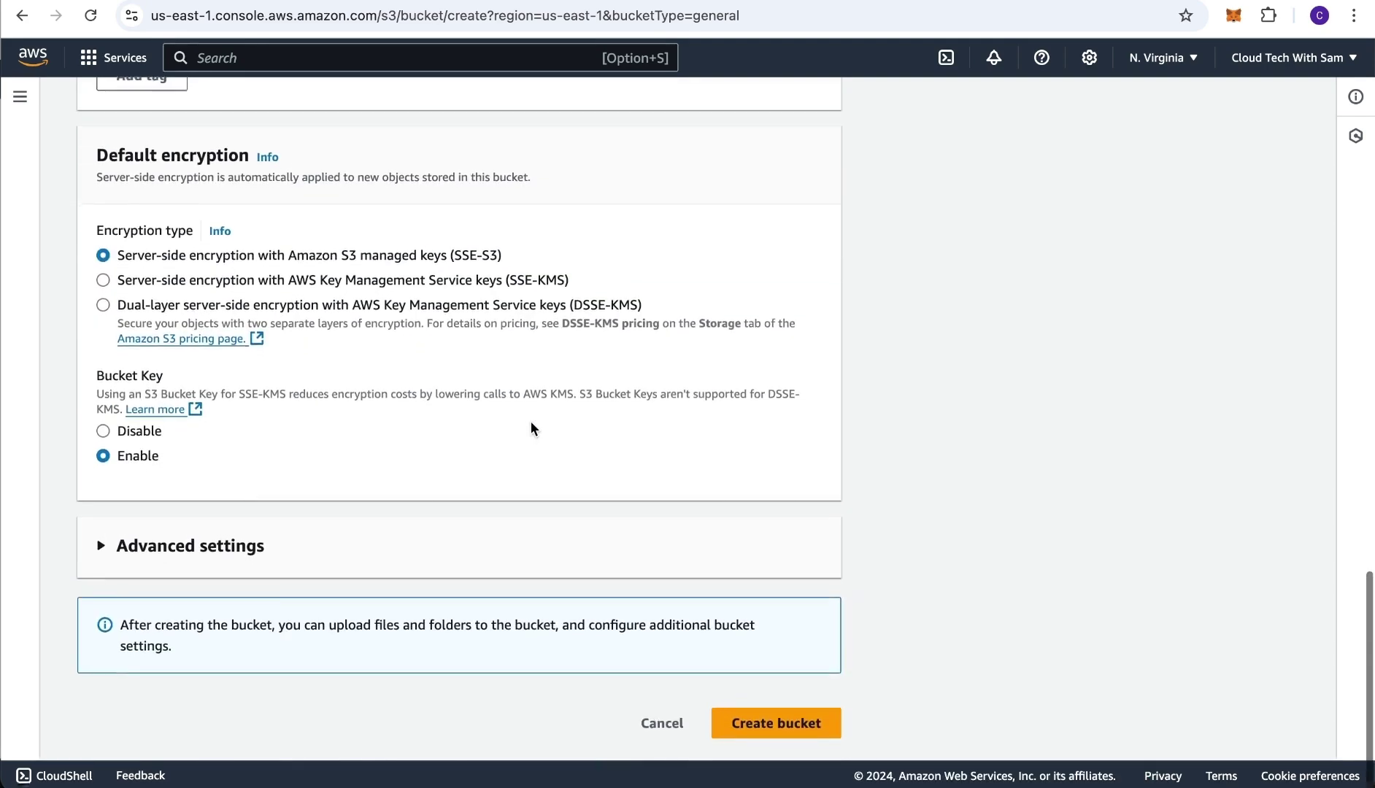
pyautogui.click(751, 728)
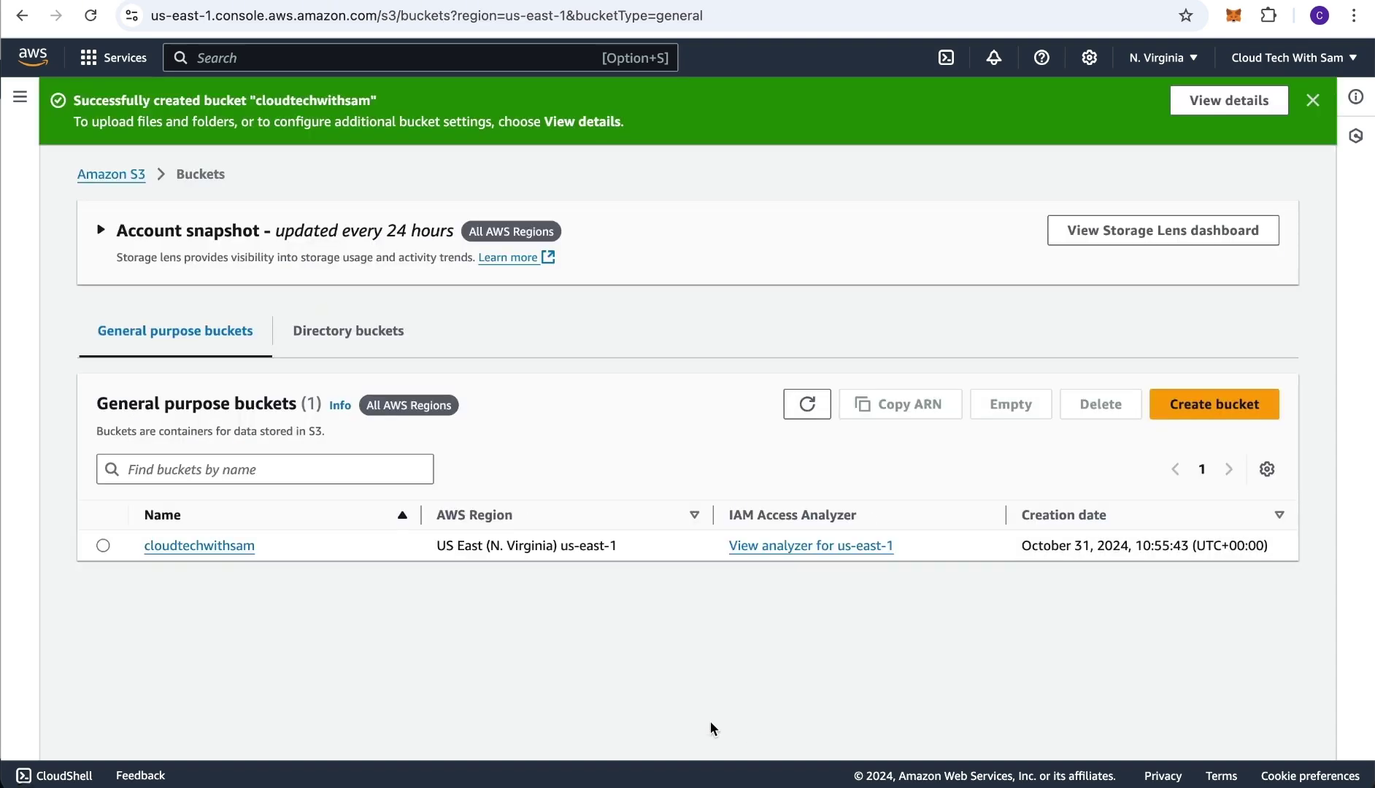
# - Upload SFTP.png from the s3 folder into the cloudtechwithsam bucket and close the upload status
pyautogui.click(199, 545)
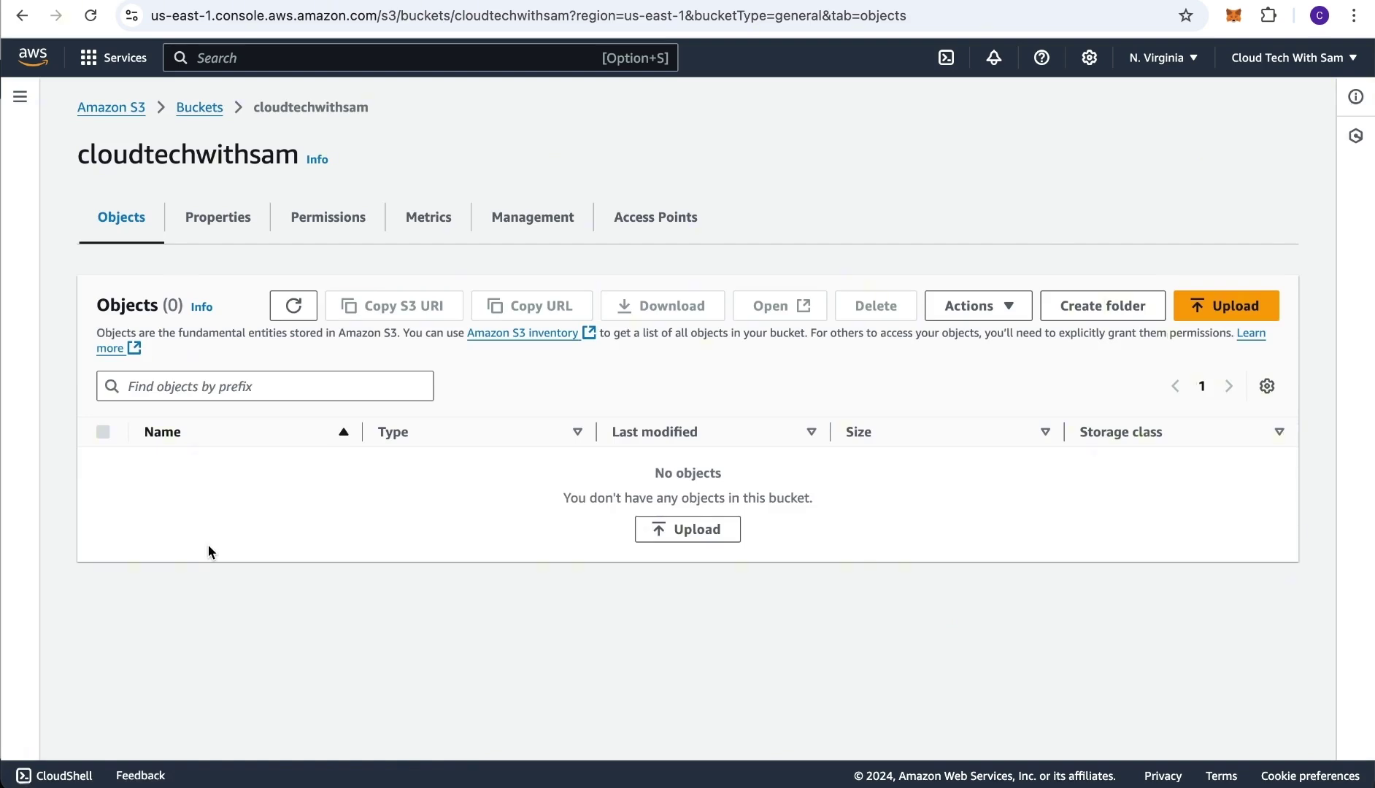
pyautogui.click(694, 529)
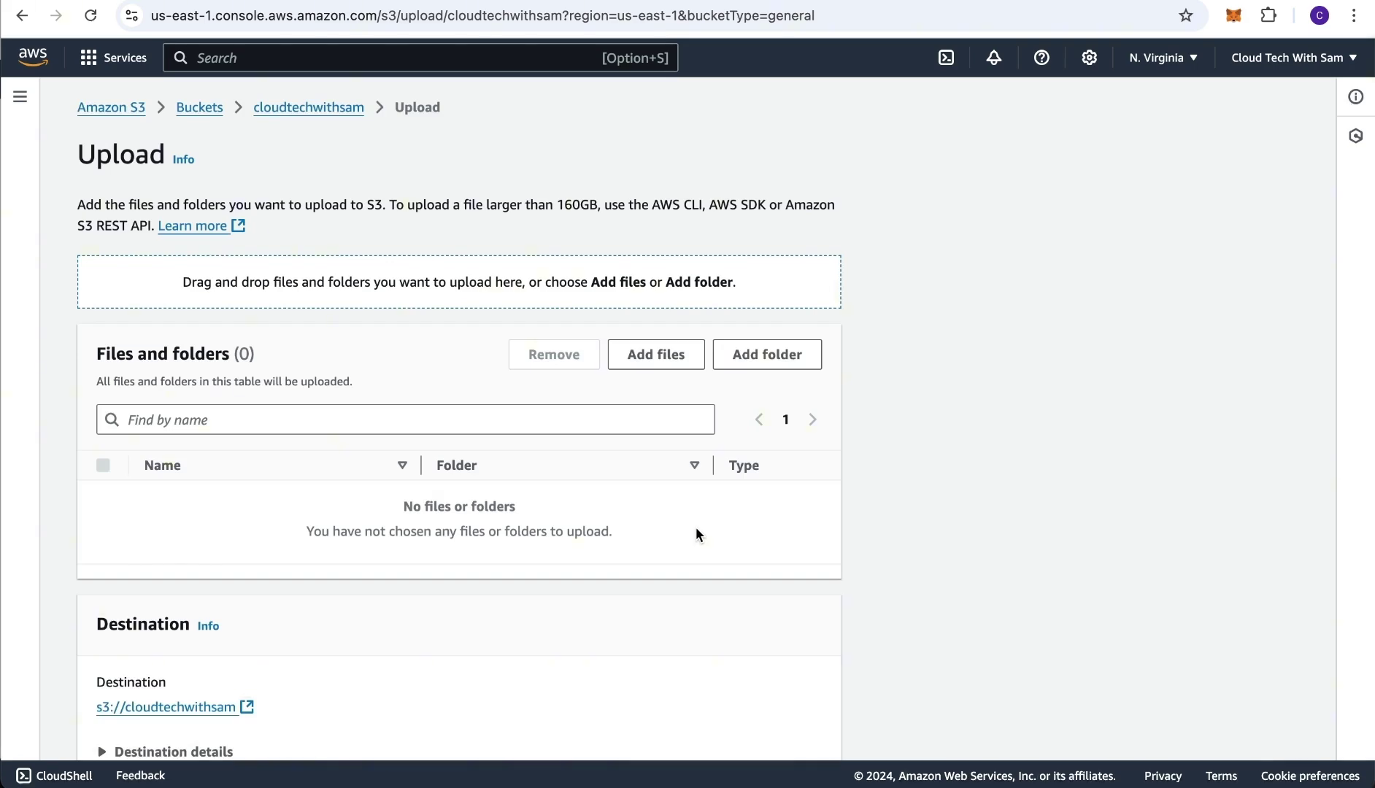
pyautogui.click(655, 360)
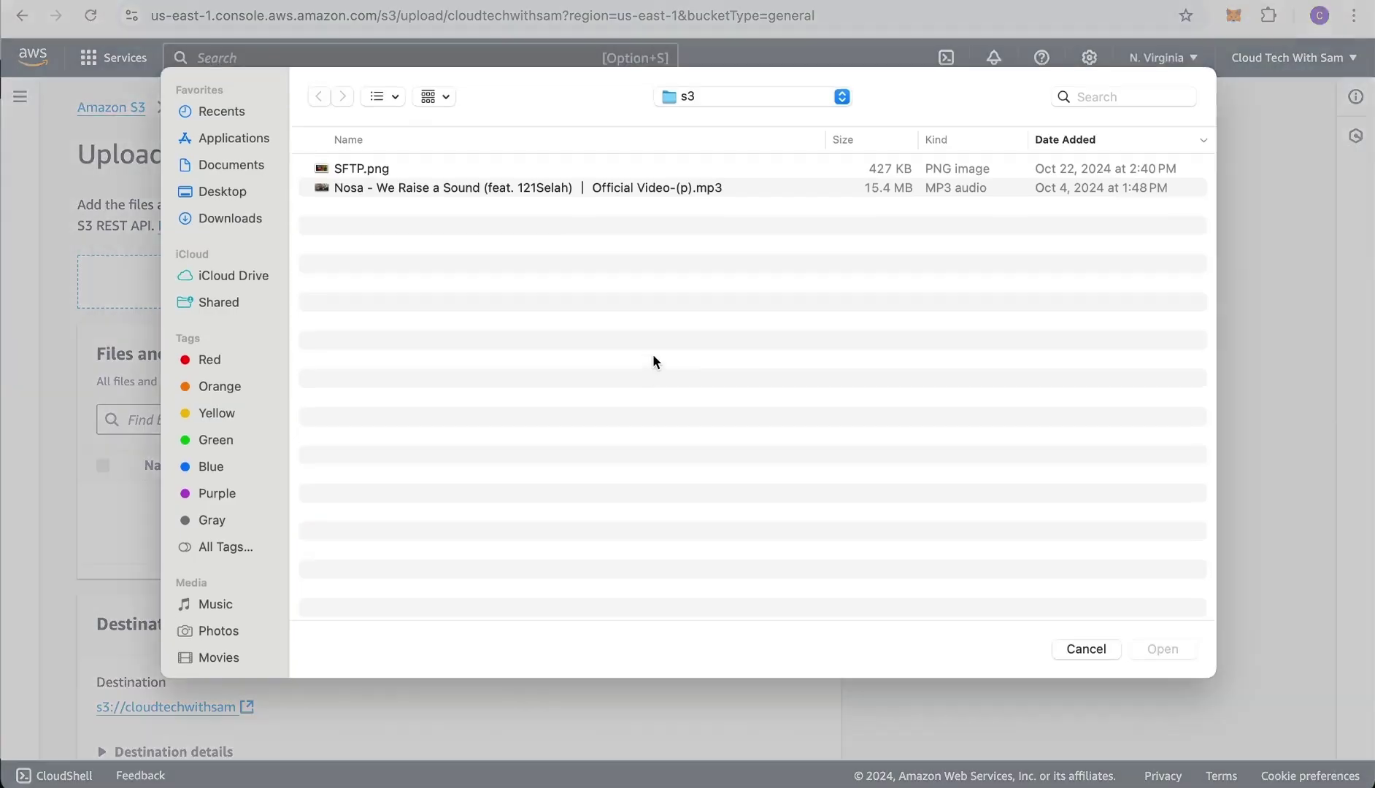
pyautogui.click(323, 168)
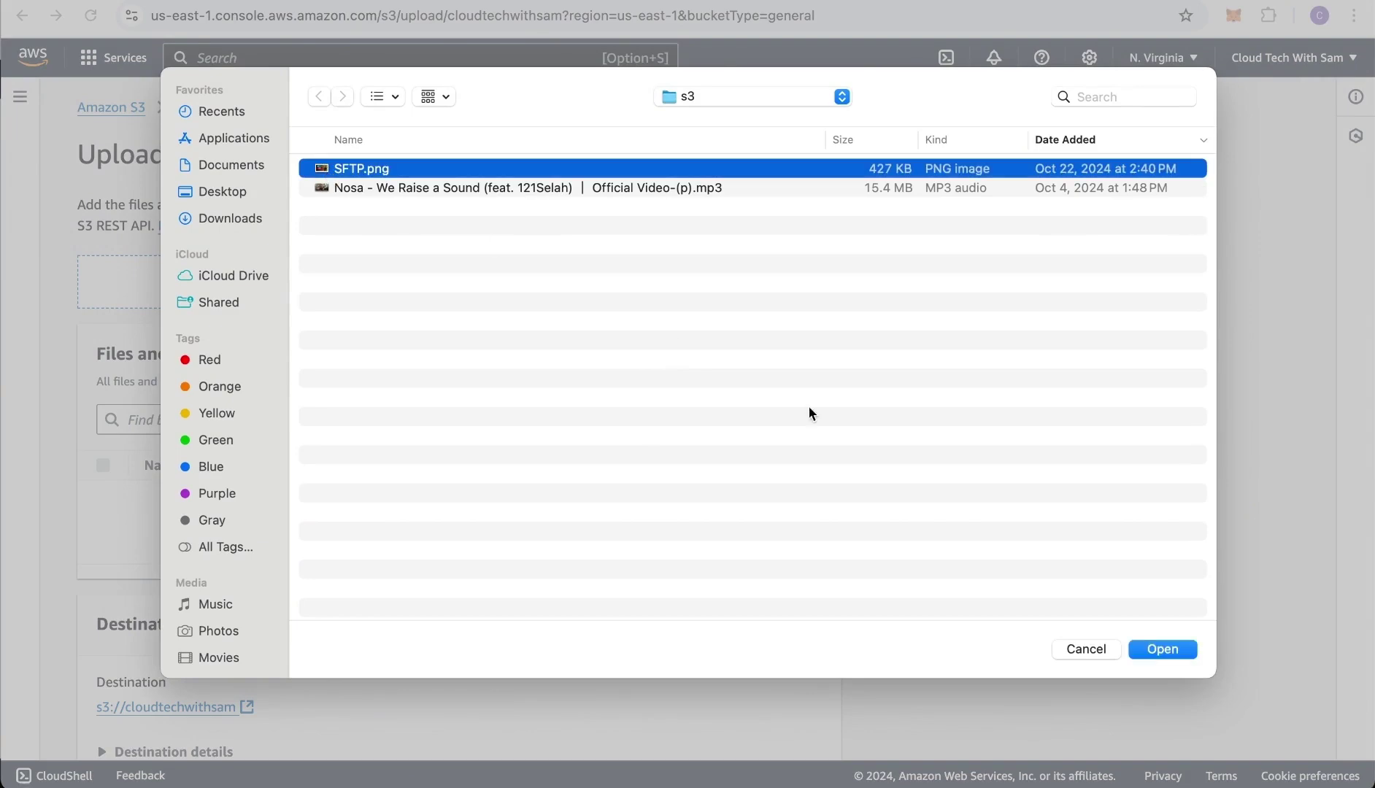
pyautogui.click(1170, 648)
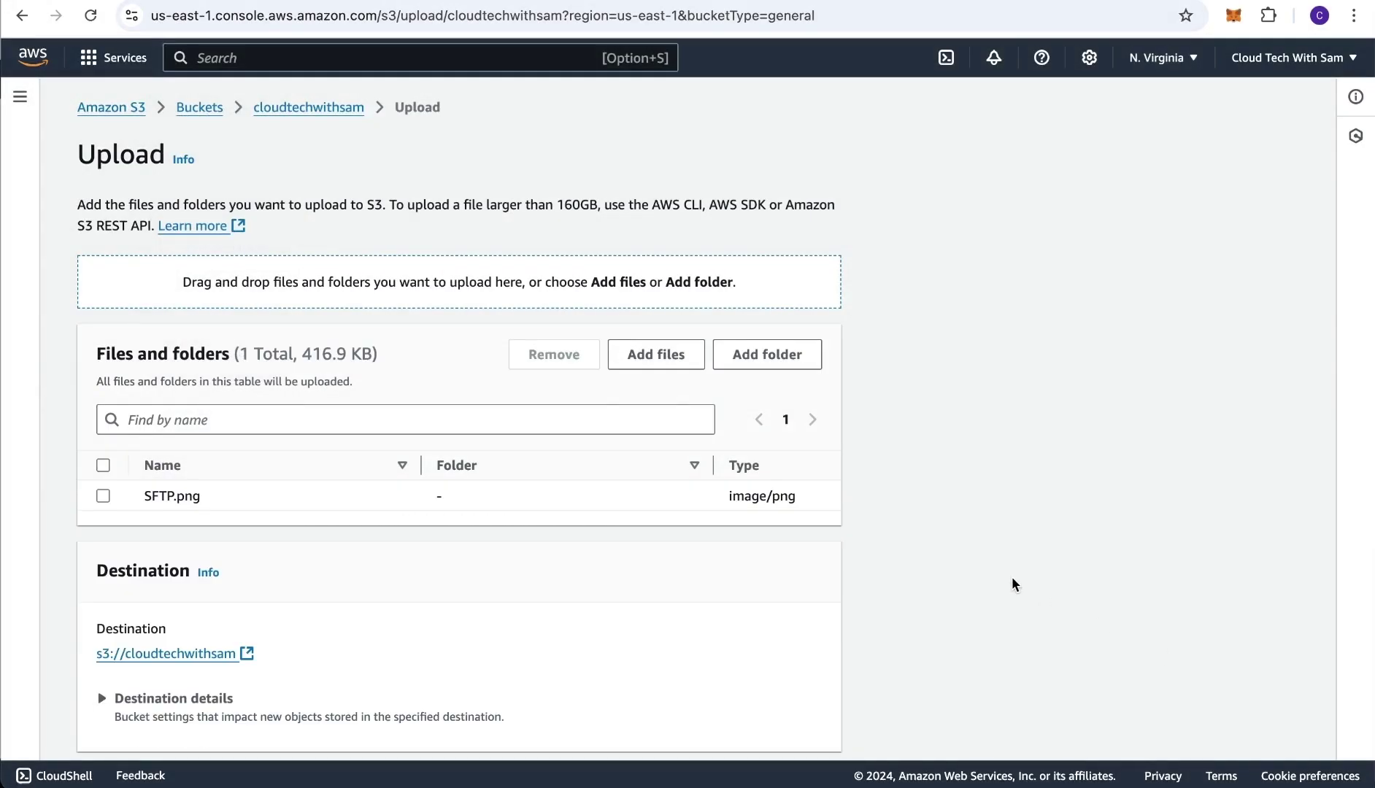
pyautogui.scroll(-5, 1012, 576)
pyautogui.click(795, 728)
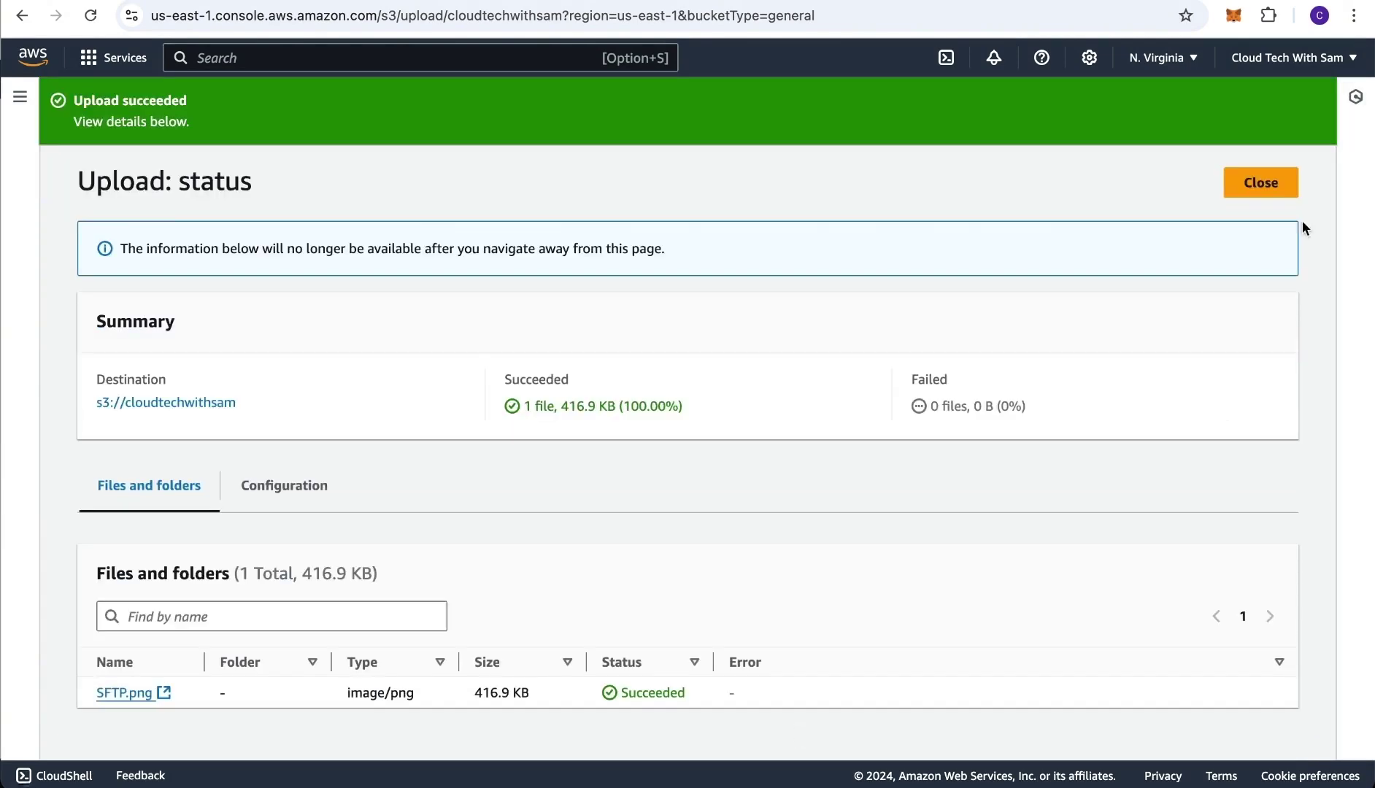
pyautogui.click(1249, 180)
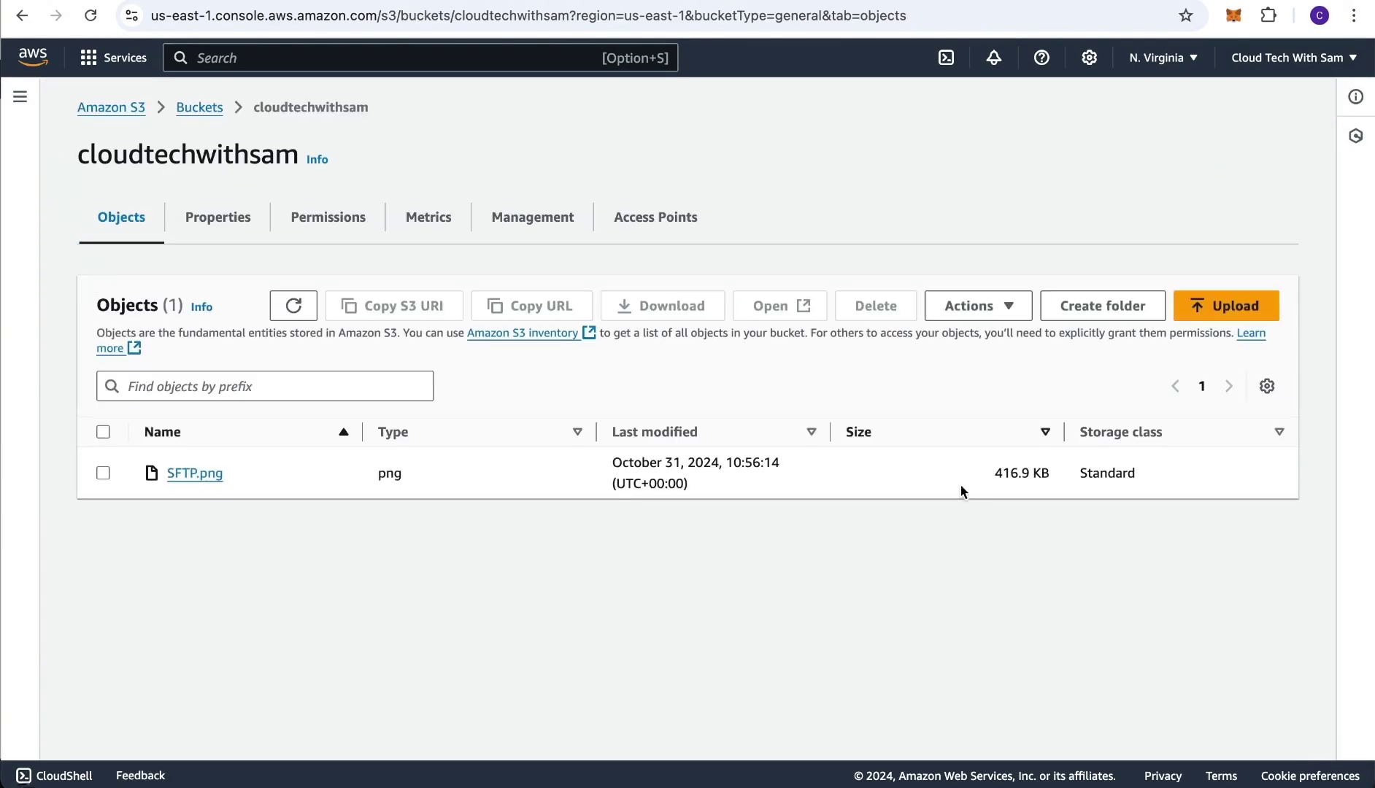
# - Switch to Safari, open SFTP.png from the cloudtechwithsam bucket as the first IAM user, and return to the bucket
pyautogui.moveTo(819, 785)
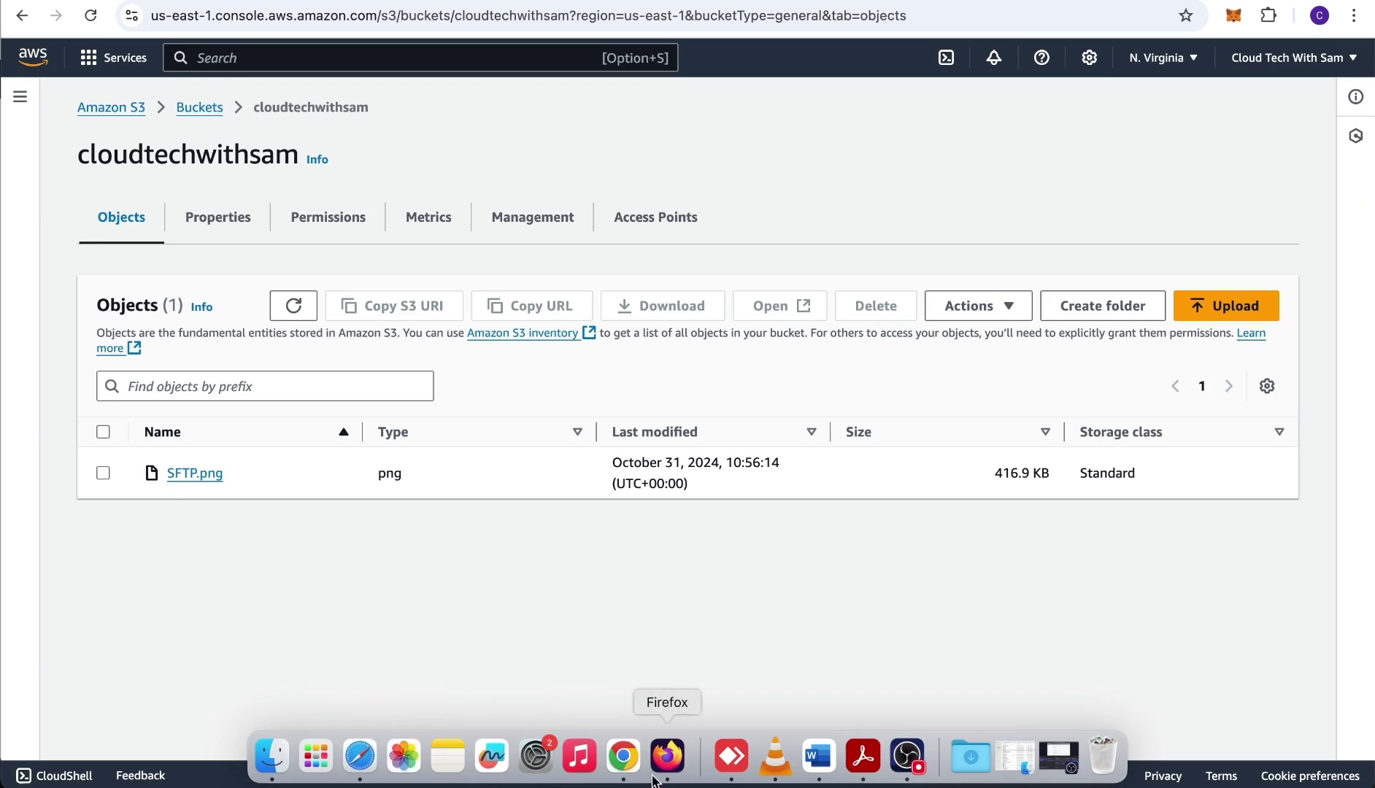
pyautogui.click(362, 759)
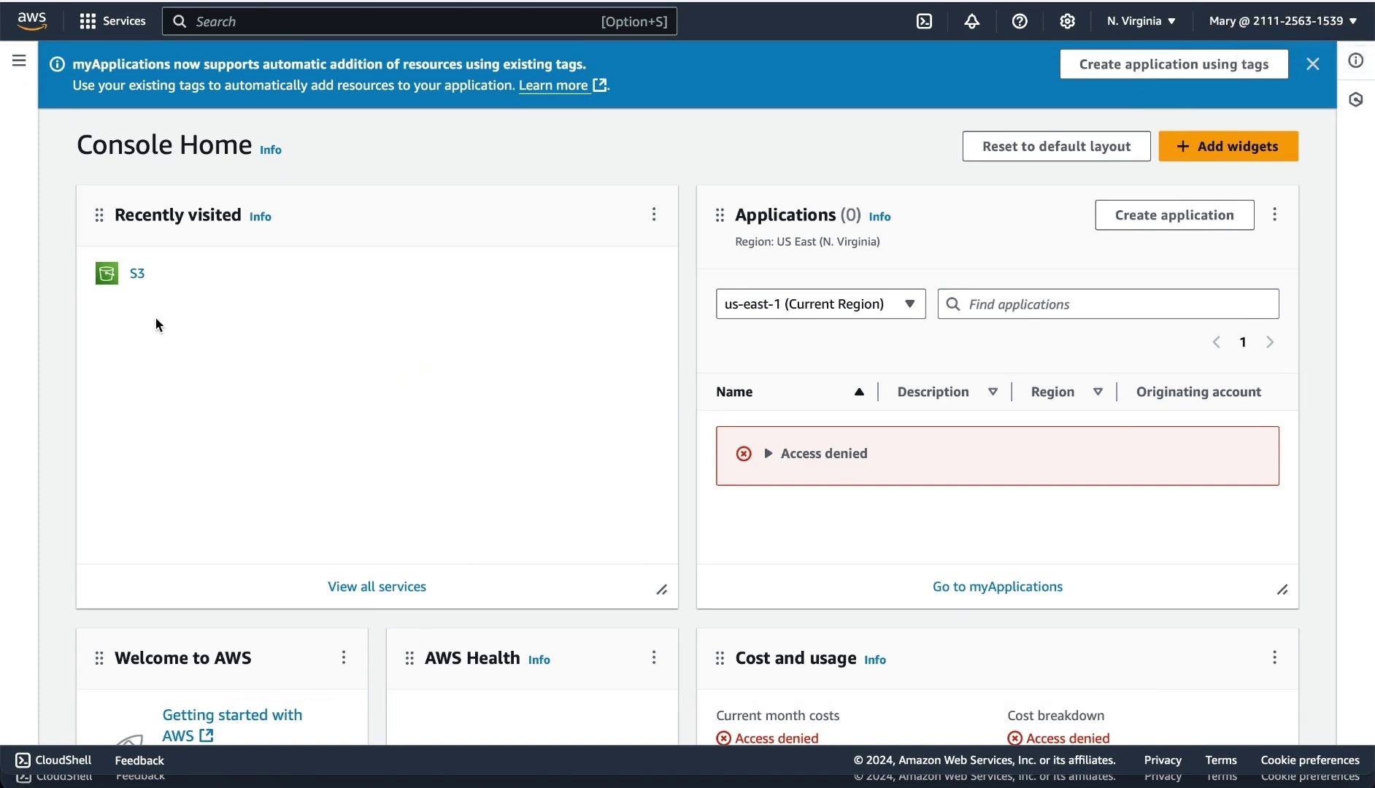
pyautogui.click(136, 274)
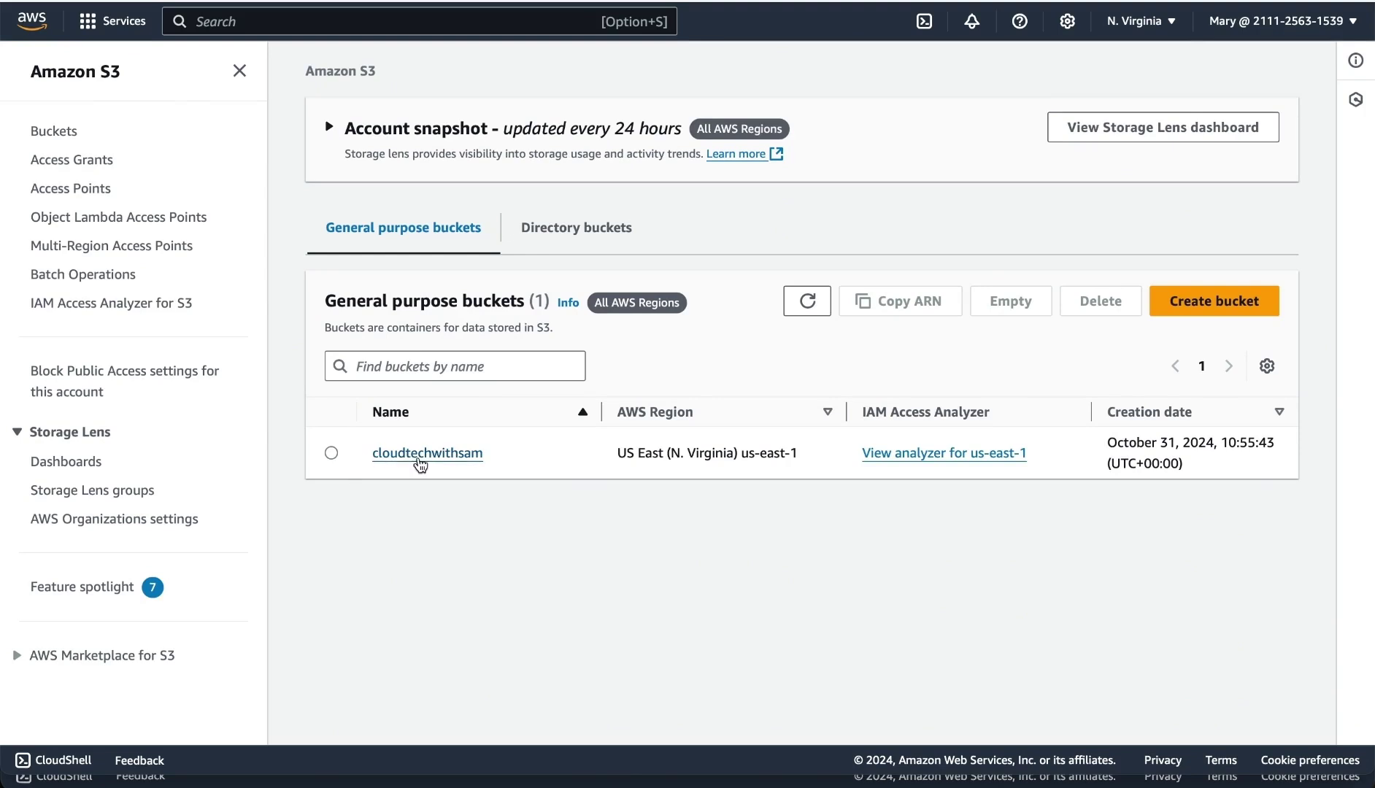
pyautogui.click(444, 453)
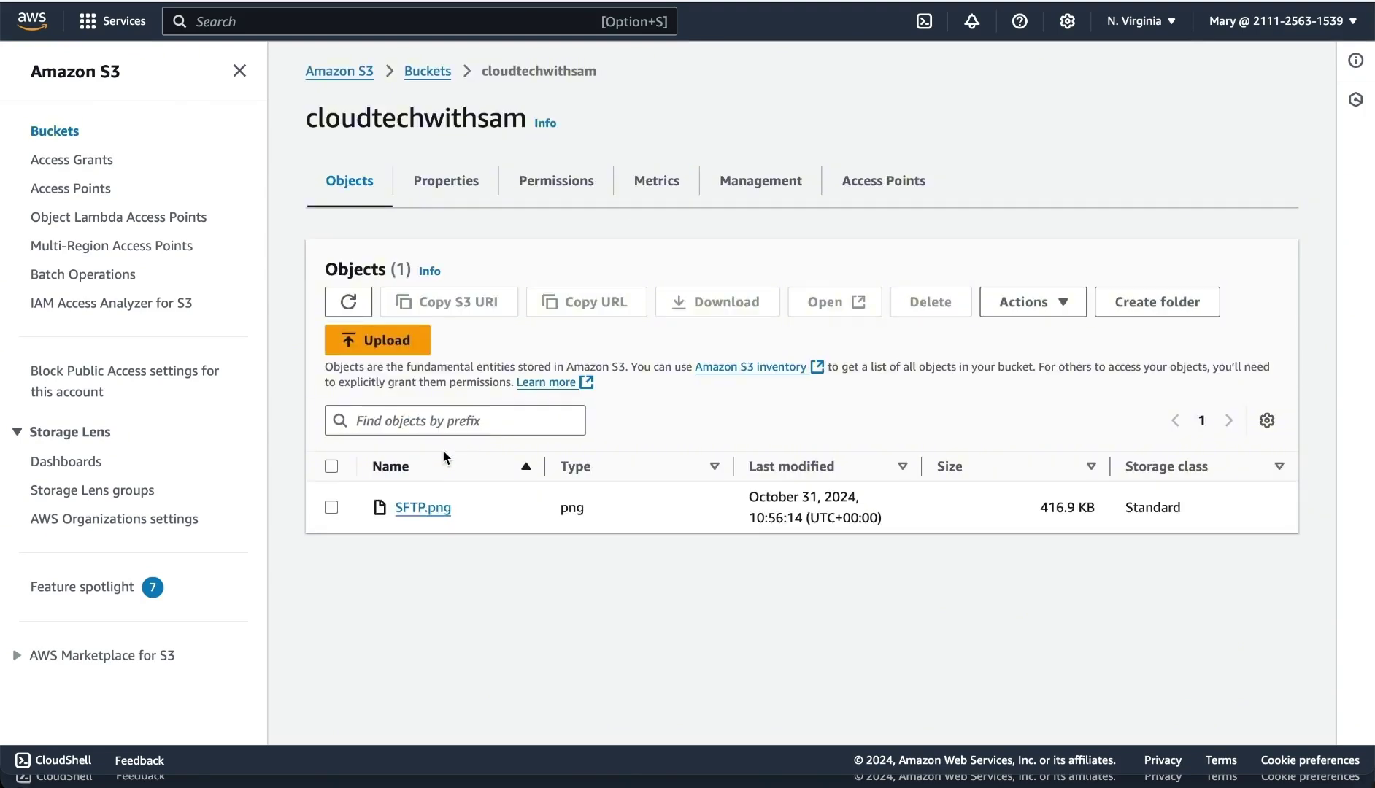
pyautogui.click(331, 509)
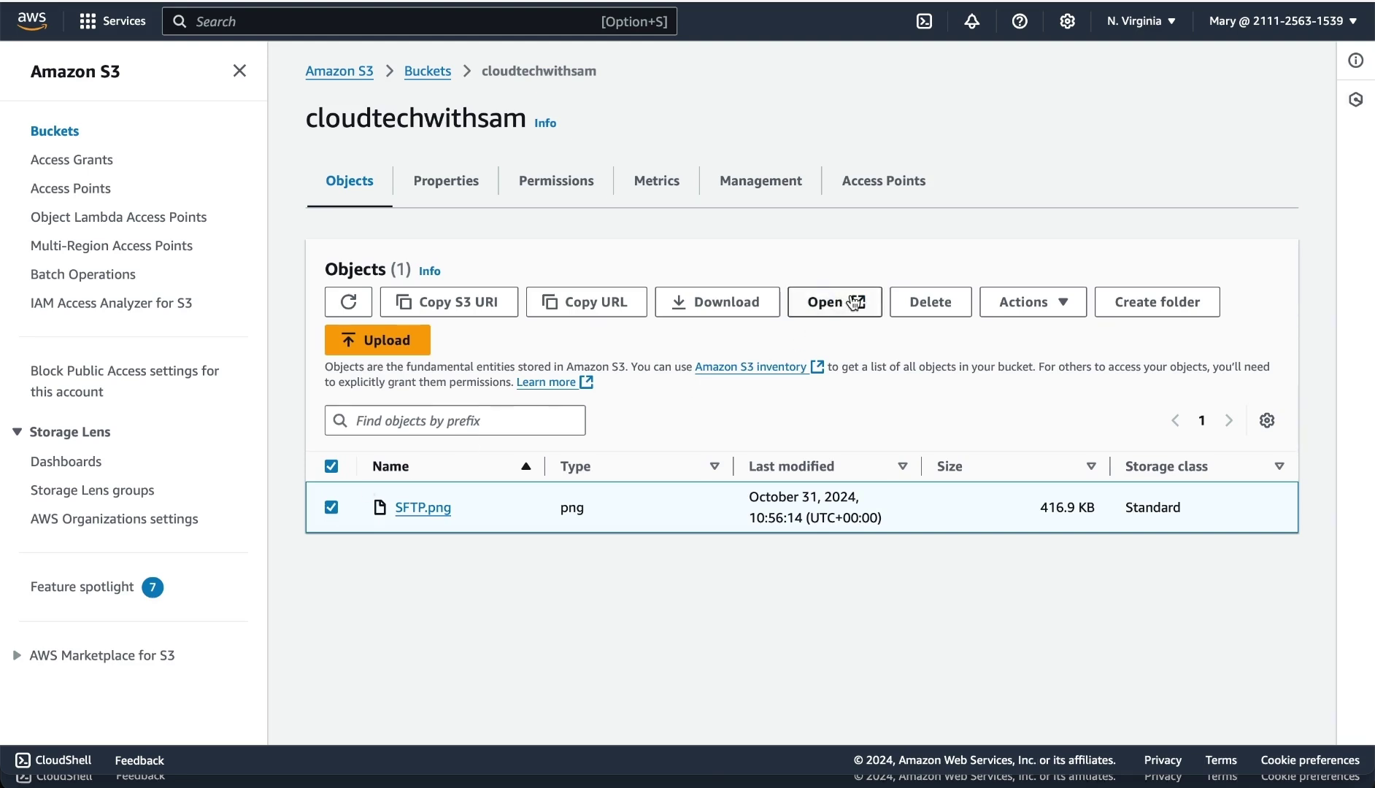
pyautogui.click(854, 303)
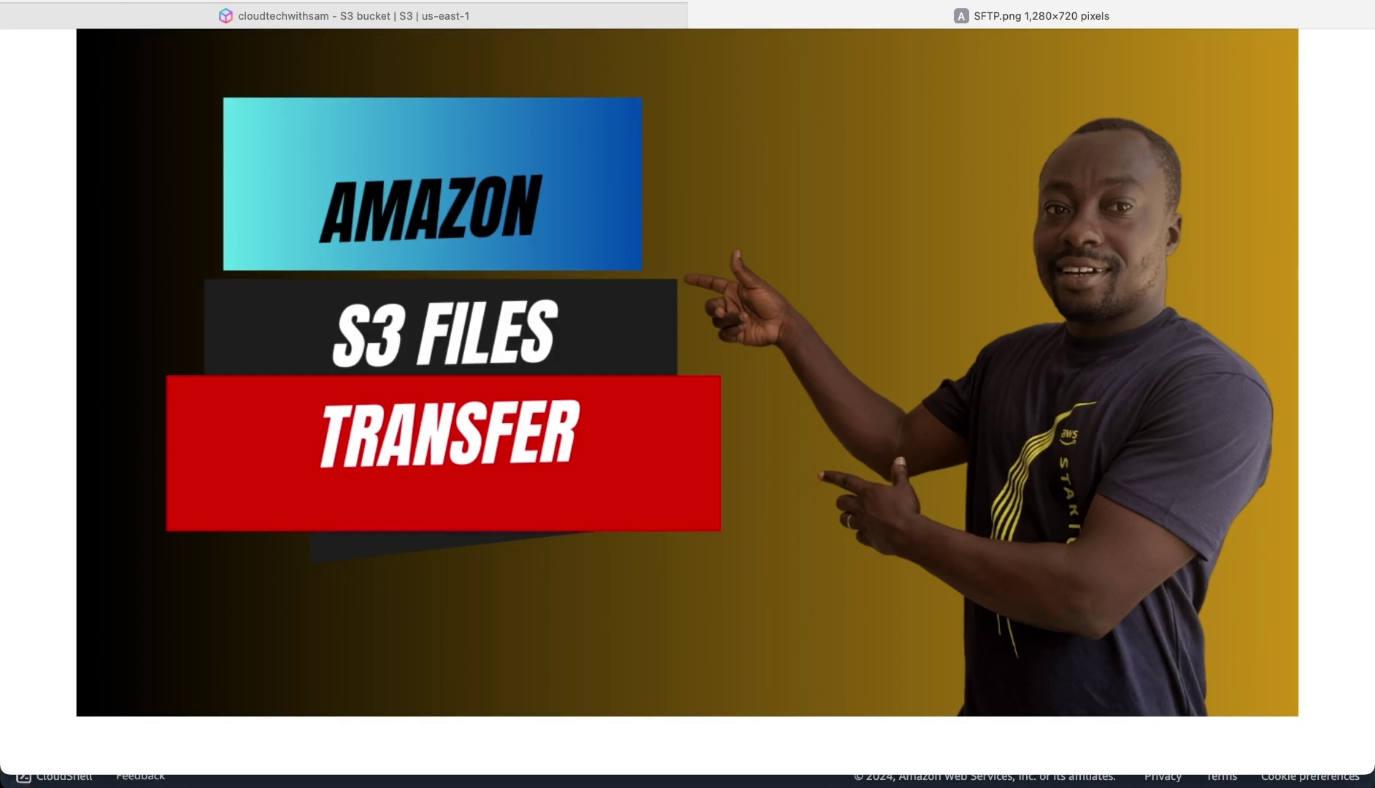
pyautogui.click(447, 21)
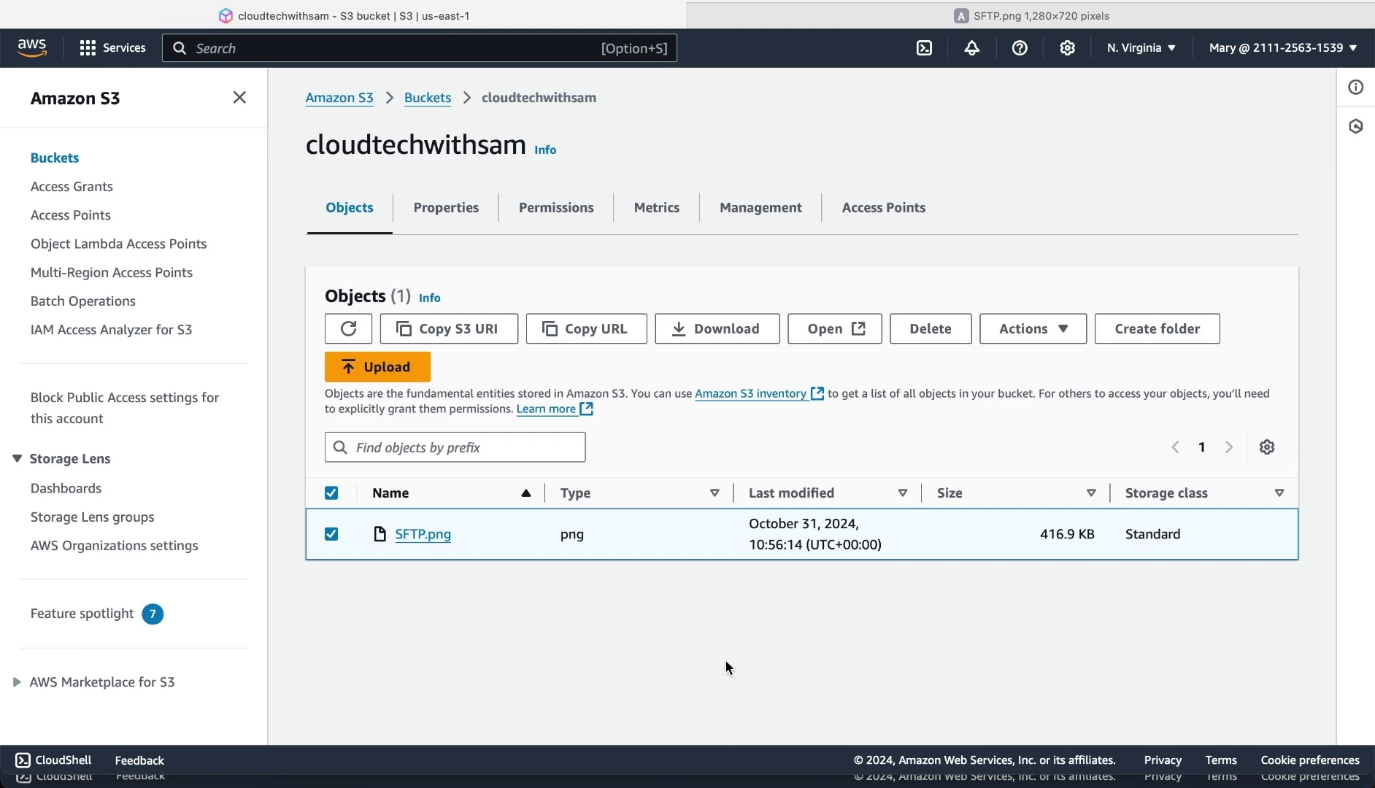
# - Switch to Firefox, open SFTP.png from the cloudtechwithsam bucket as the second IAM user, and close the image
pyautogui.moveTo(707, 782)
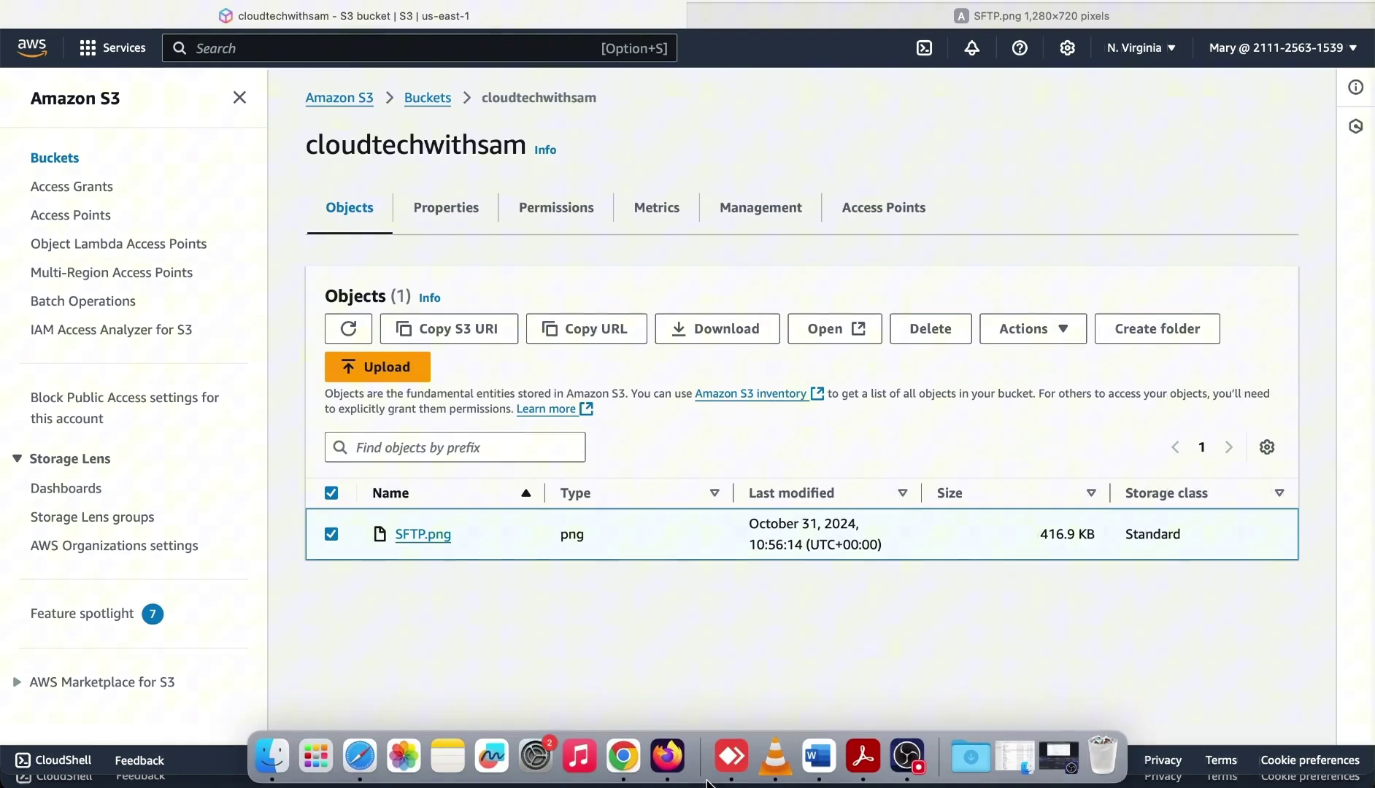
pyautogui.click(666, 758)
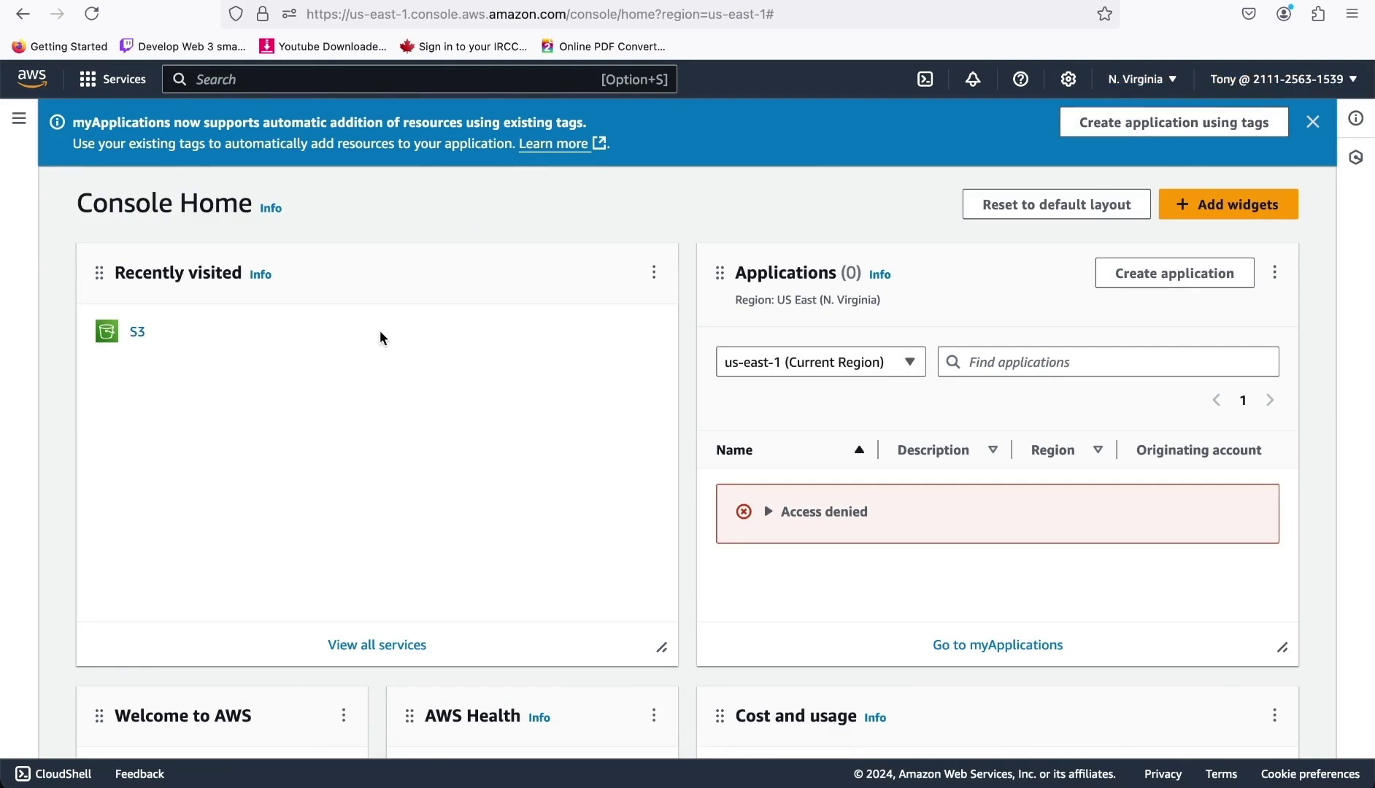
pyautogui.click(136, 337)
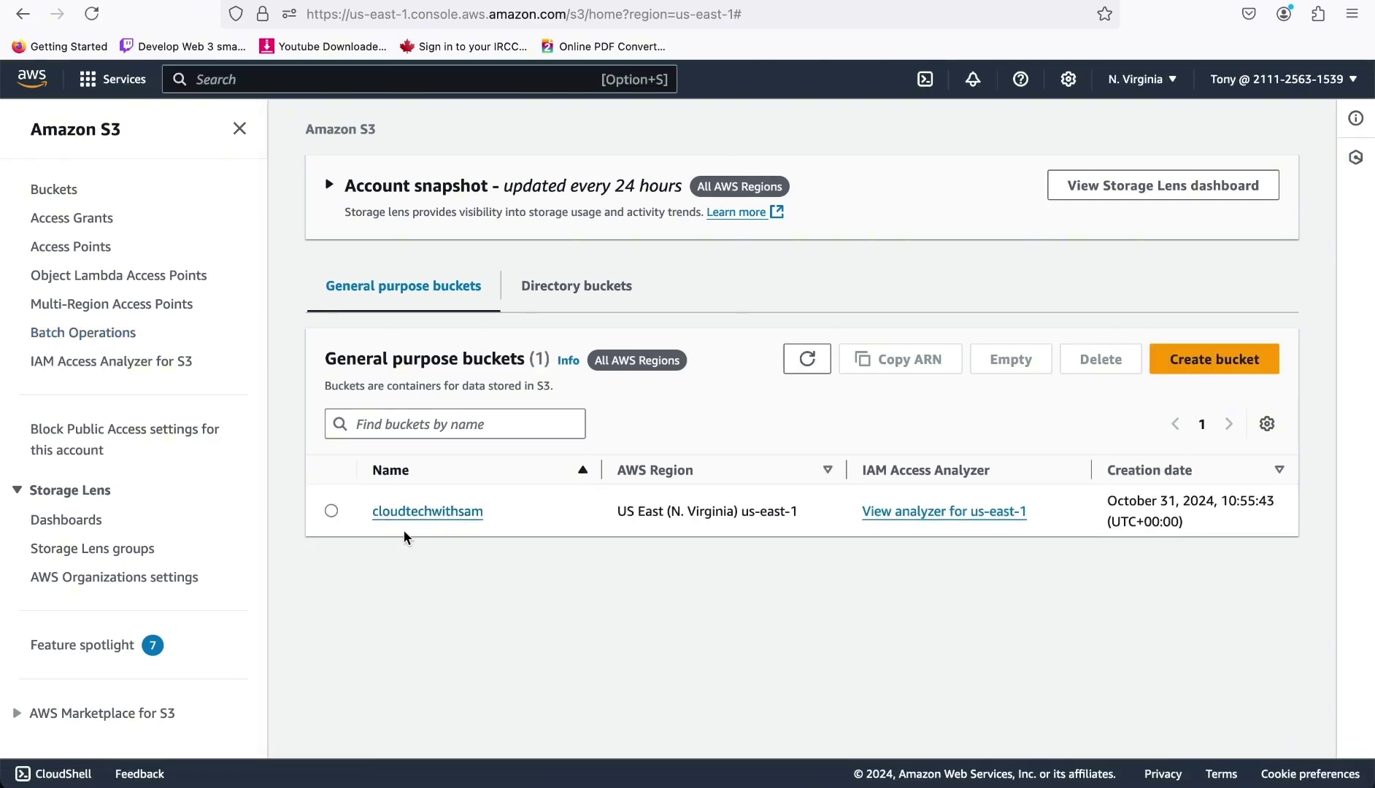
pyautogui.click(416, 518)
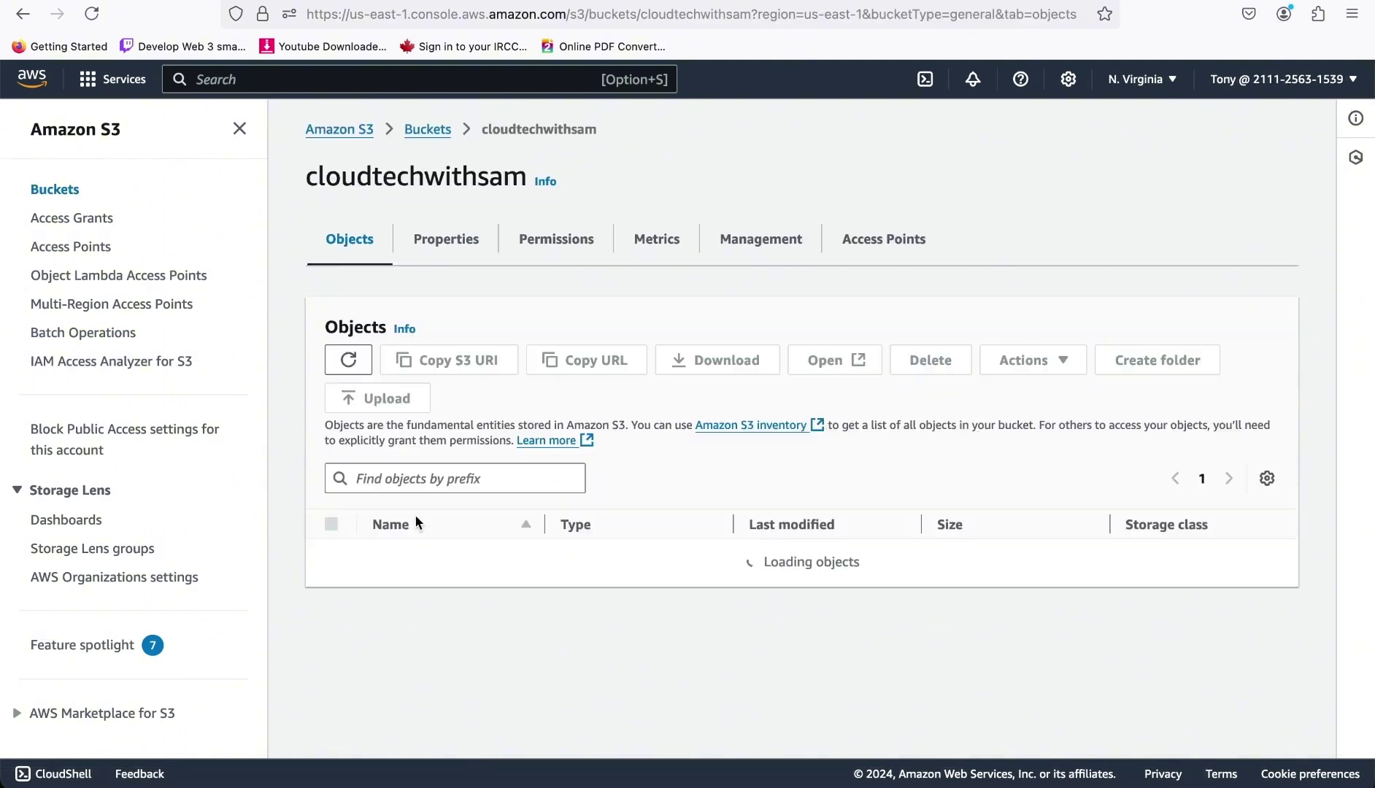
pyautogui.click(332, 567)
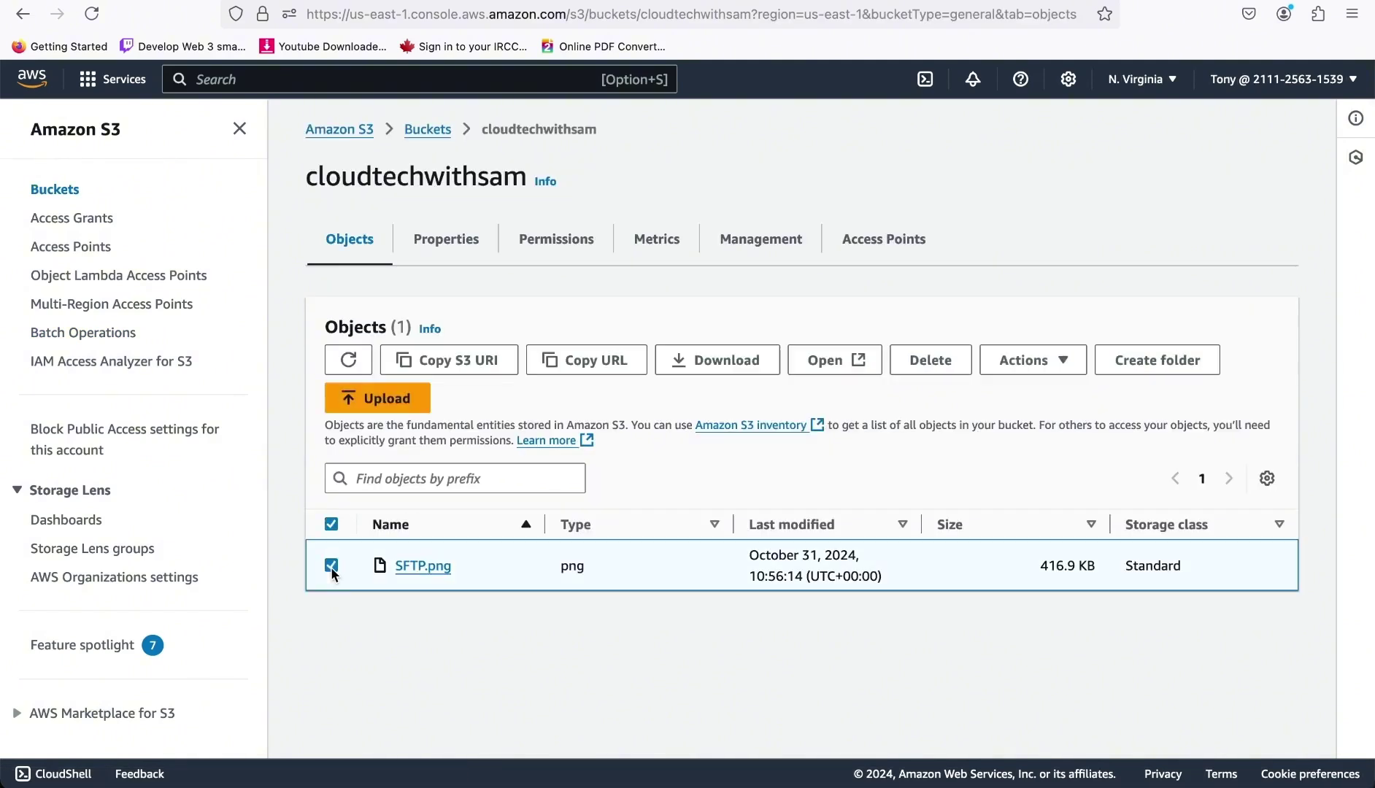
pyautogui.click(832, 365)
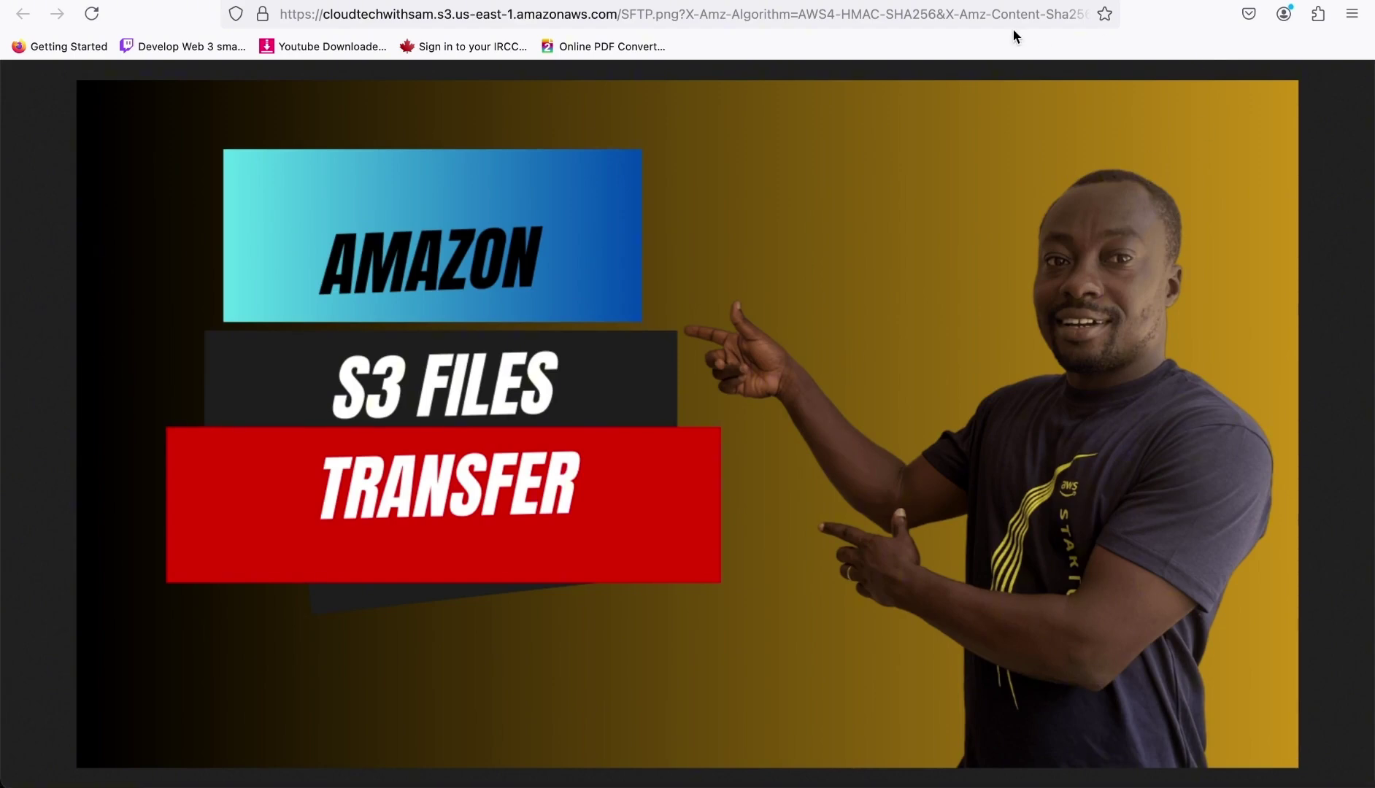
pyautogui.click(984, 0)
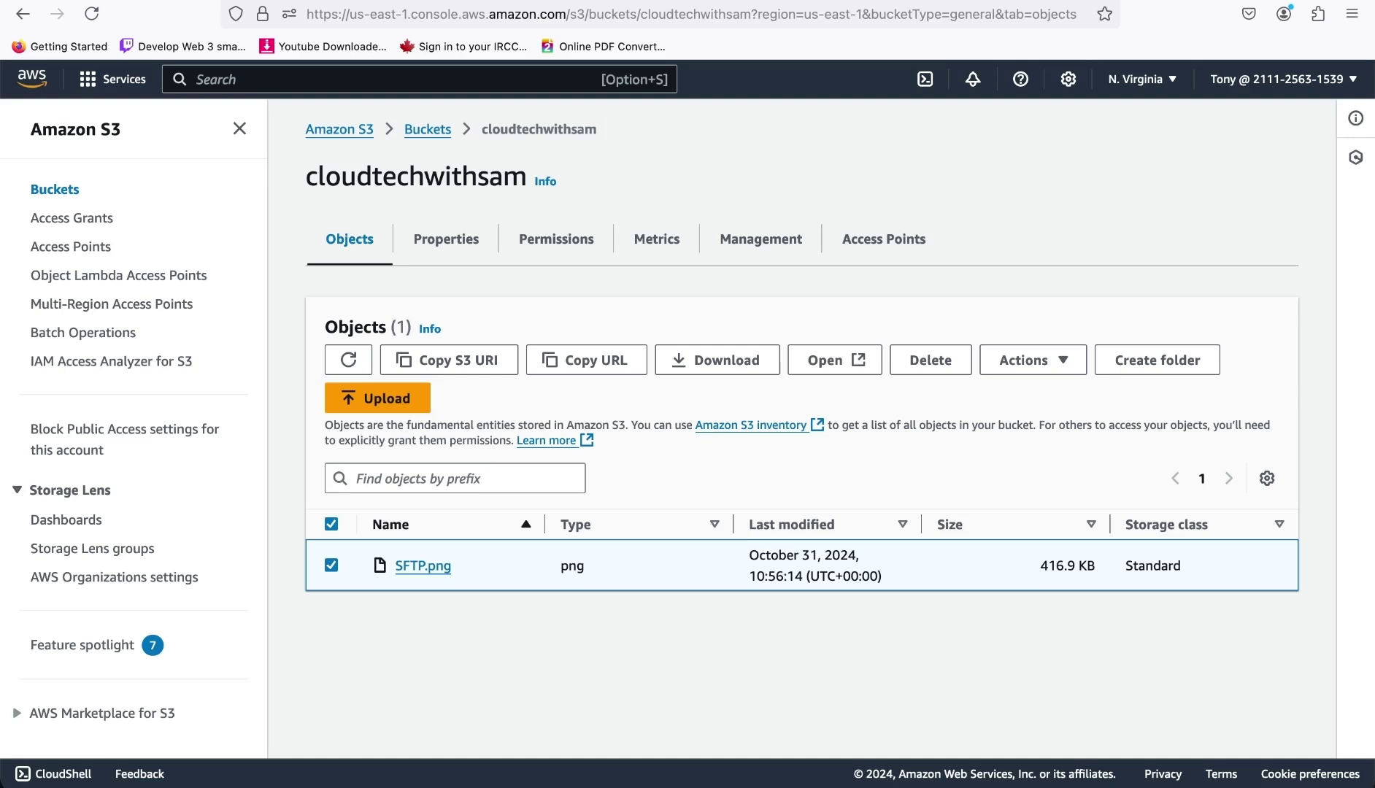
# - Switch back to Chrome and examine the default encryption settings in the cloudtechwithsam bucket's properties
pyautogui.moveTo(403, 786)
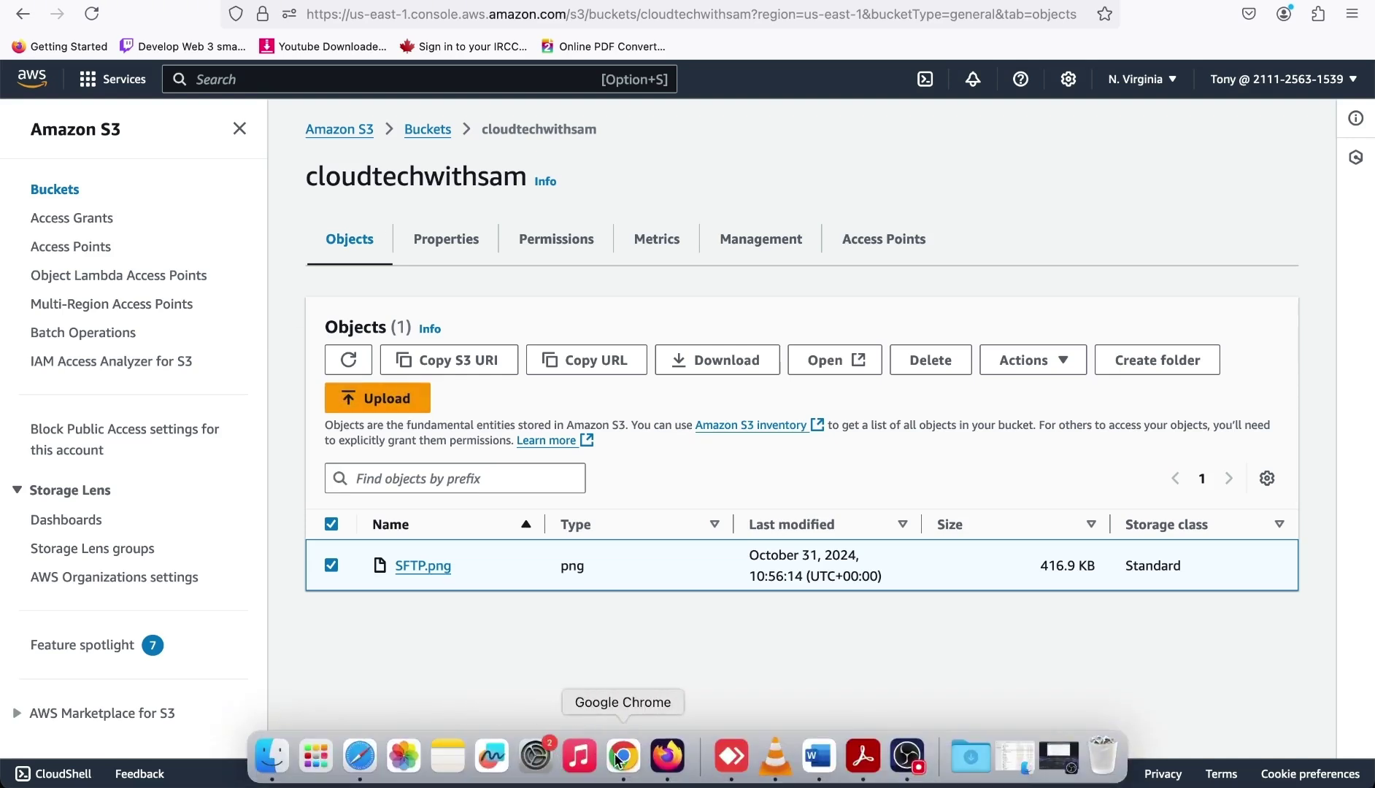
pyautogui.click(629, 760)
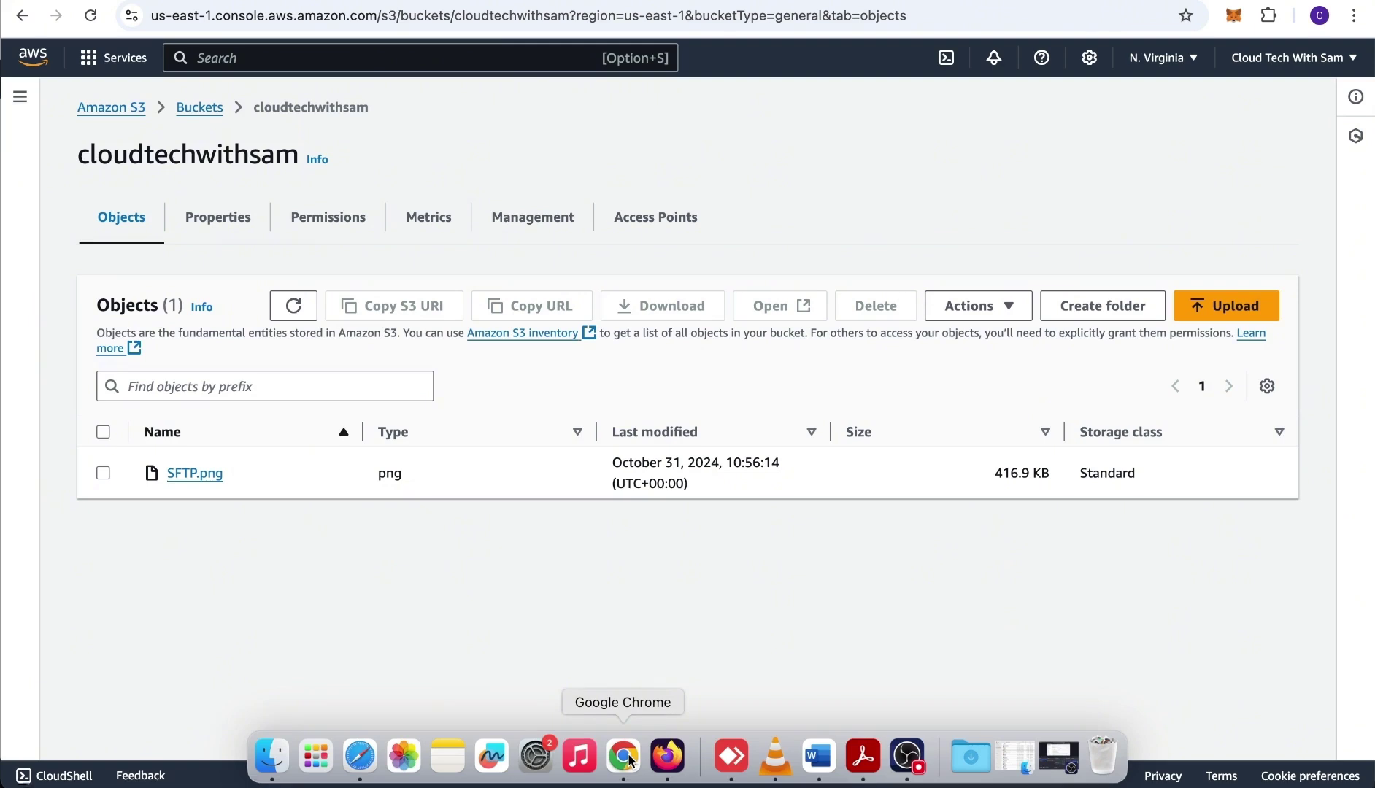
pyautogui.click(197, 108)
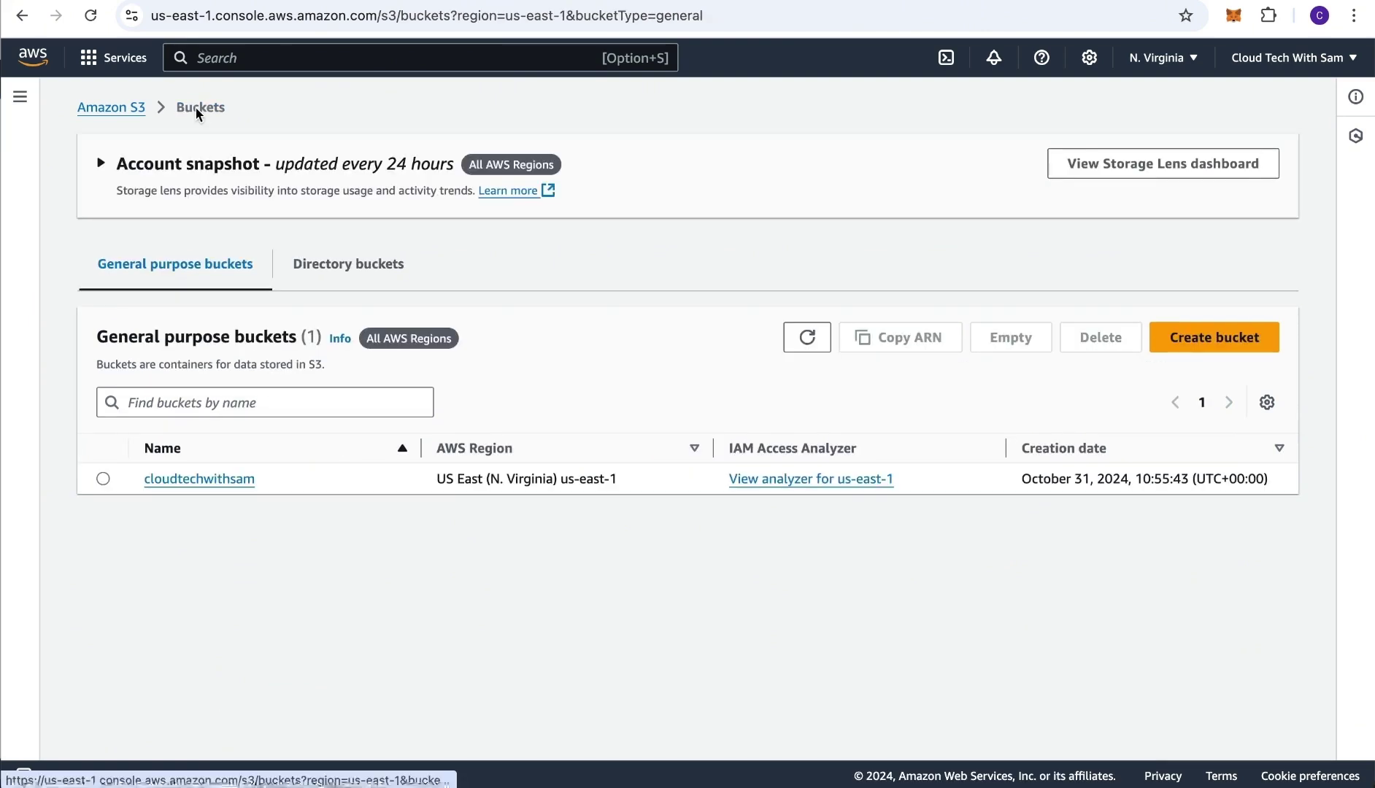
pyautogui.click(102, 478)
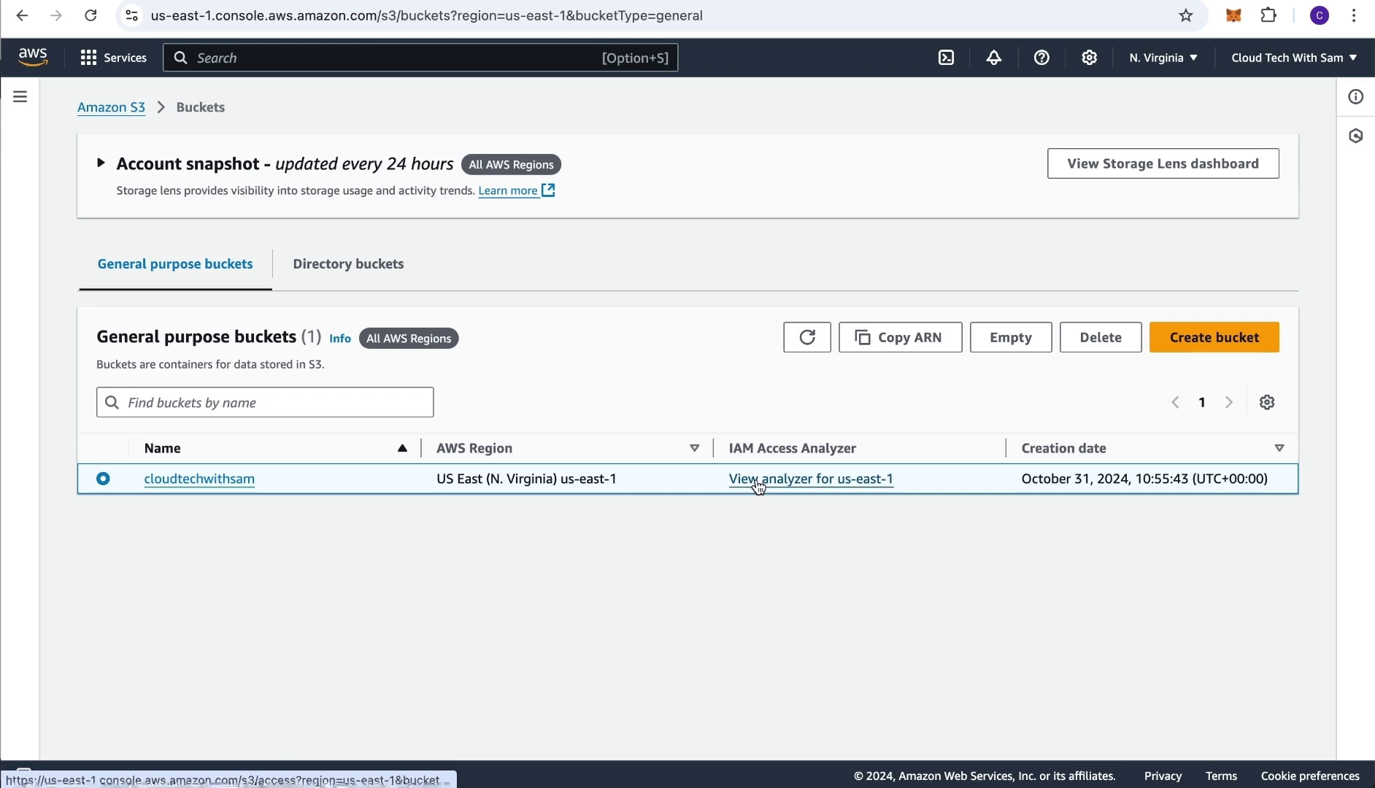
pyautogui.click(200, 483)
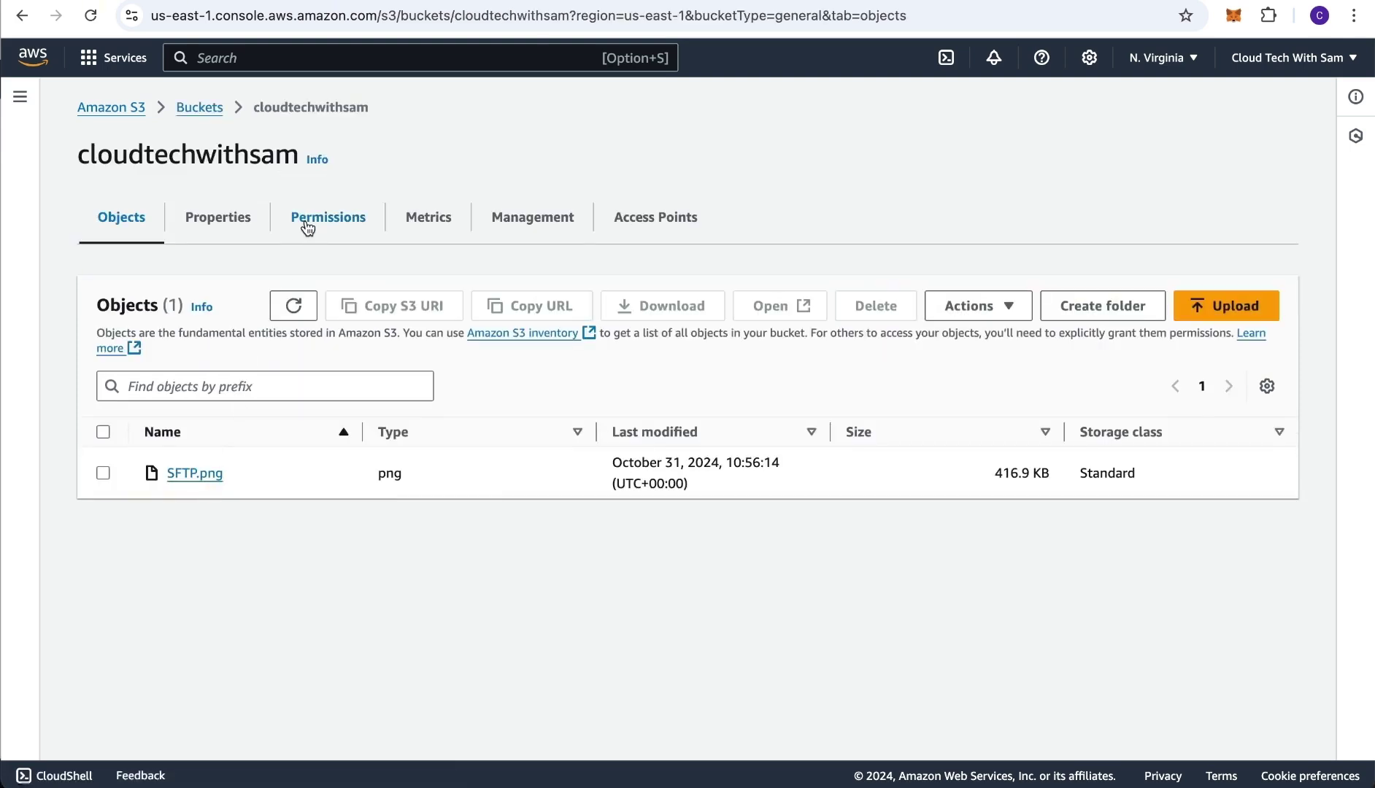
pyautogui.click(221, 228)
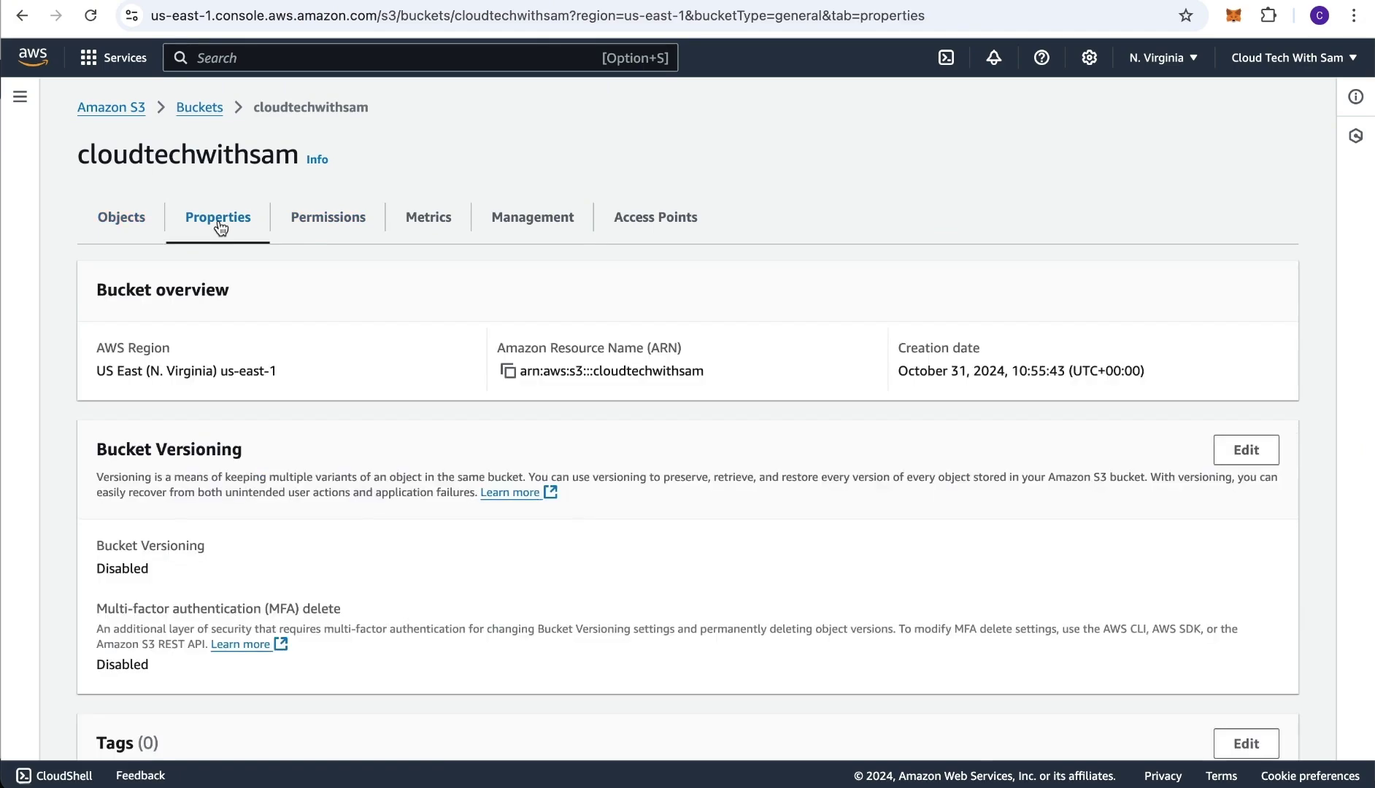
pyautogui.scroll(-8, 528, 417)
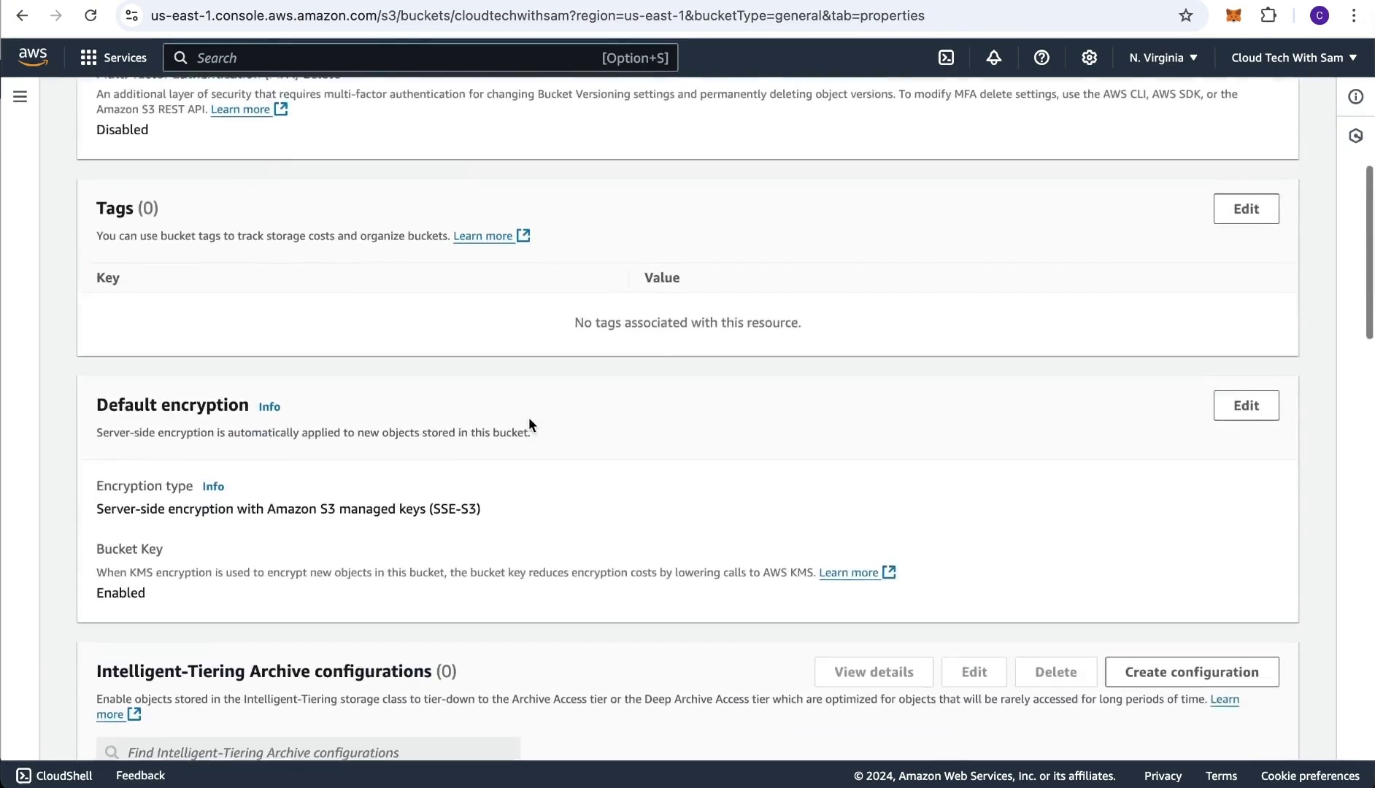
pyautogui.scroll(-1, 528, 417)
pyautogui.scroll(3, 528, 418)
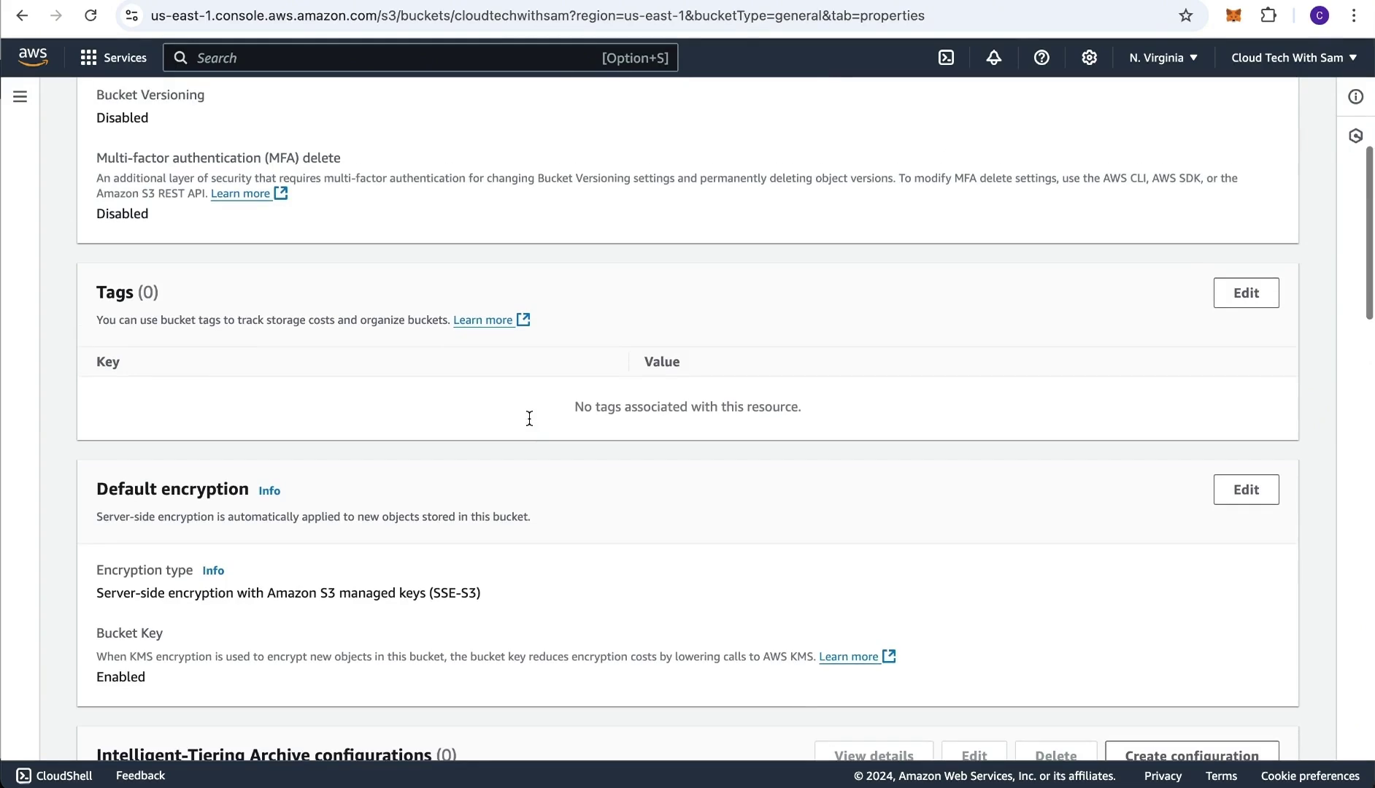
pyautogui.scroll(-2, 528, 424)
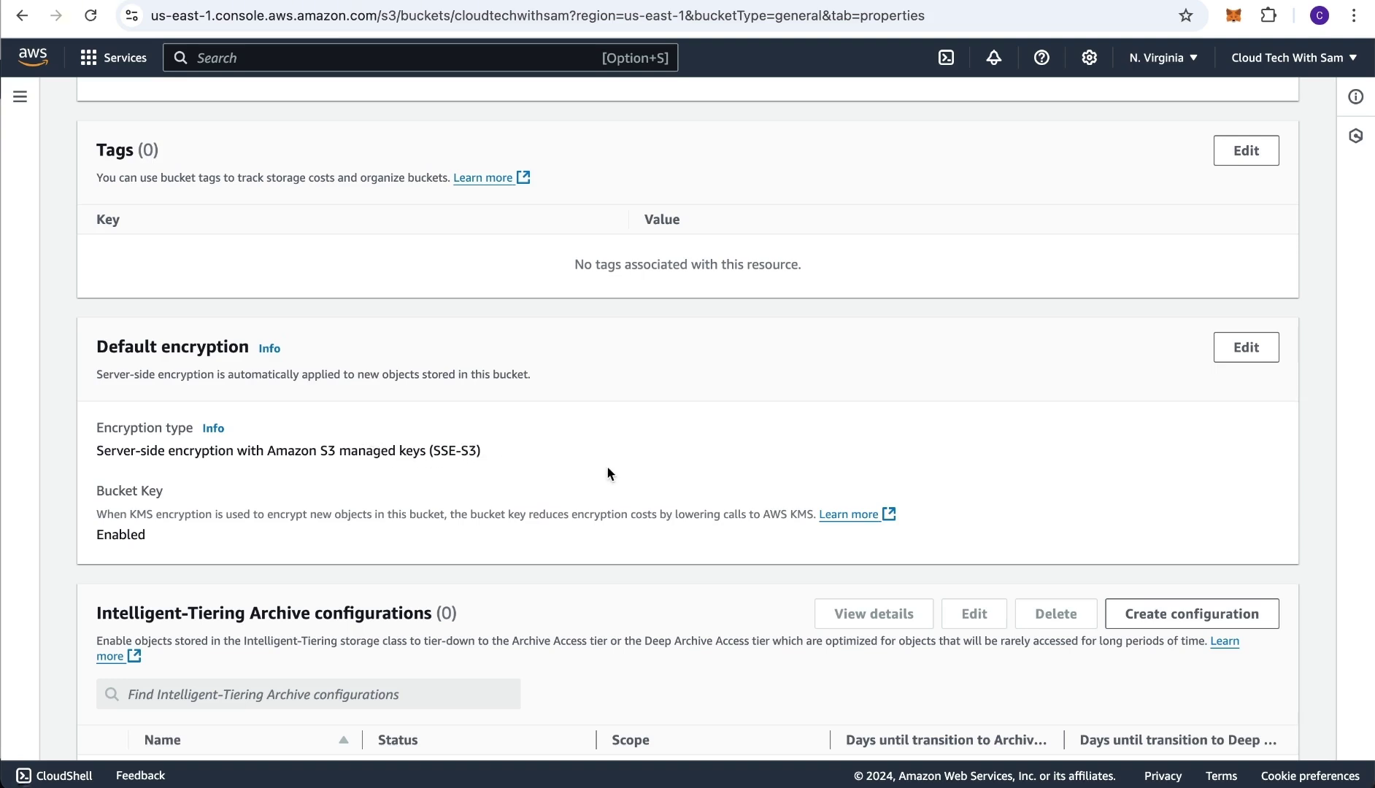
# - Edit the bucket's default encryption, select SSE-KMS as the encryption type, and start creating a KMS key
pyautogui.click(1246, 348)
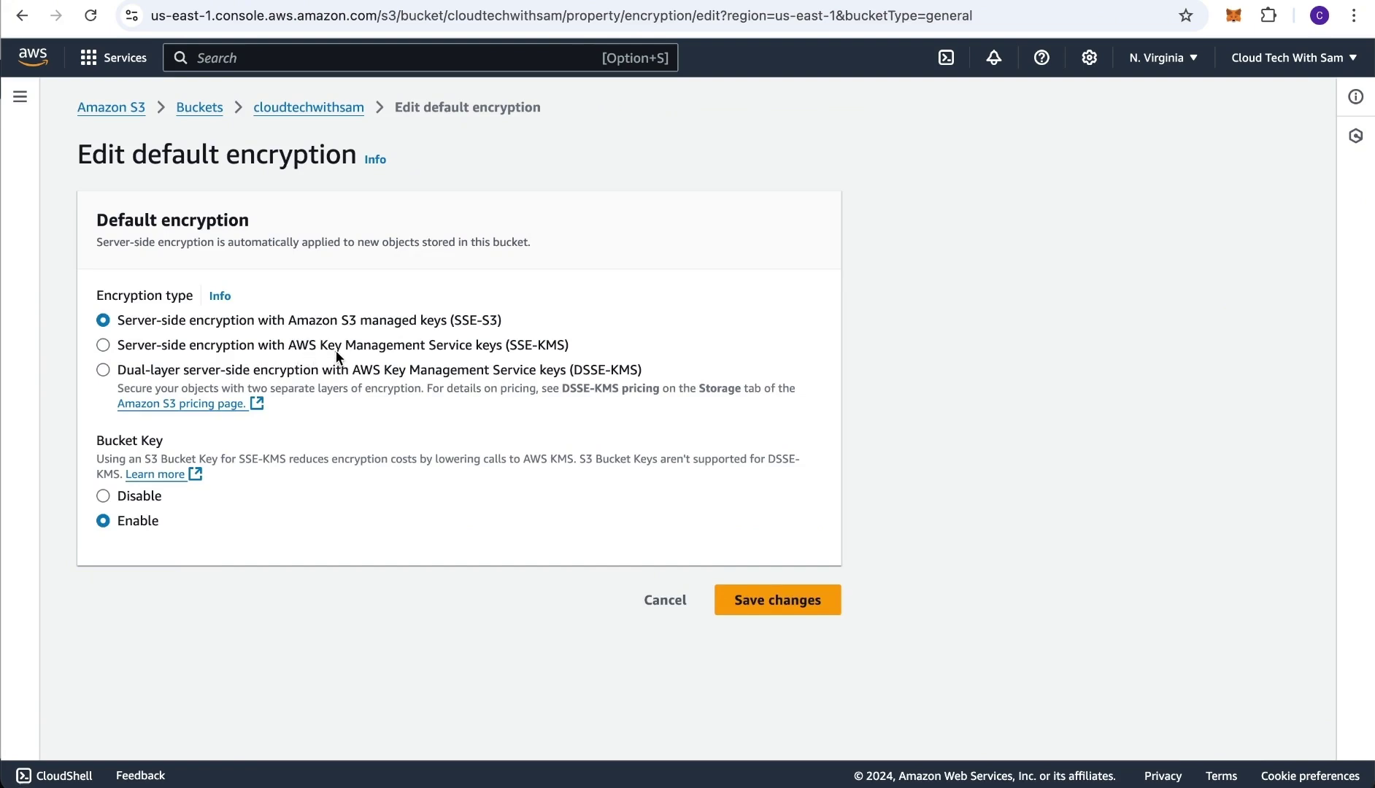
pyautogui.click(103, 346)
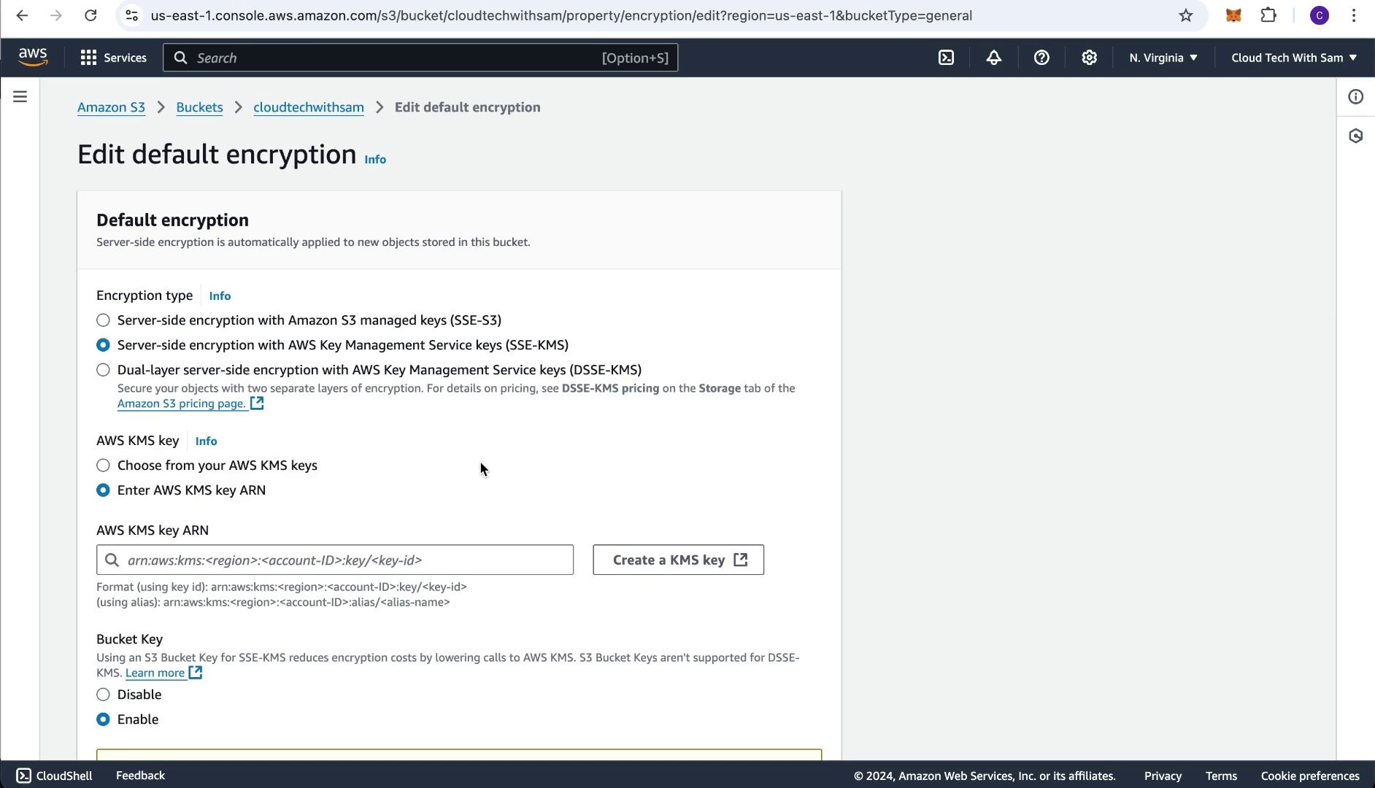
pyautogui.scroll(-2, 480, 462)
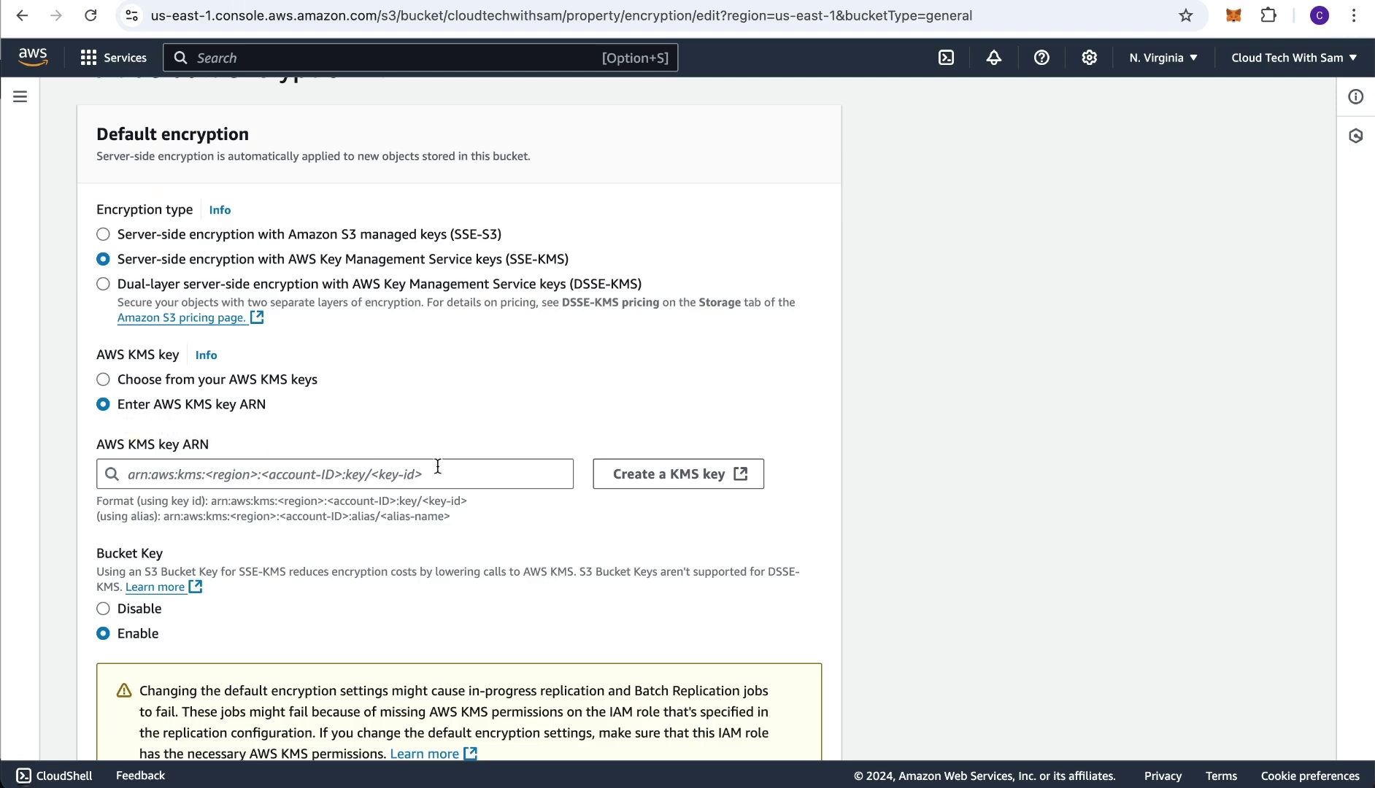
pyautogui.click(685, 476)
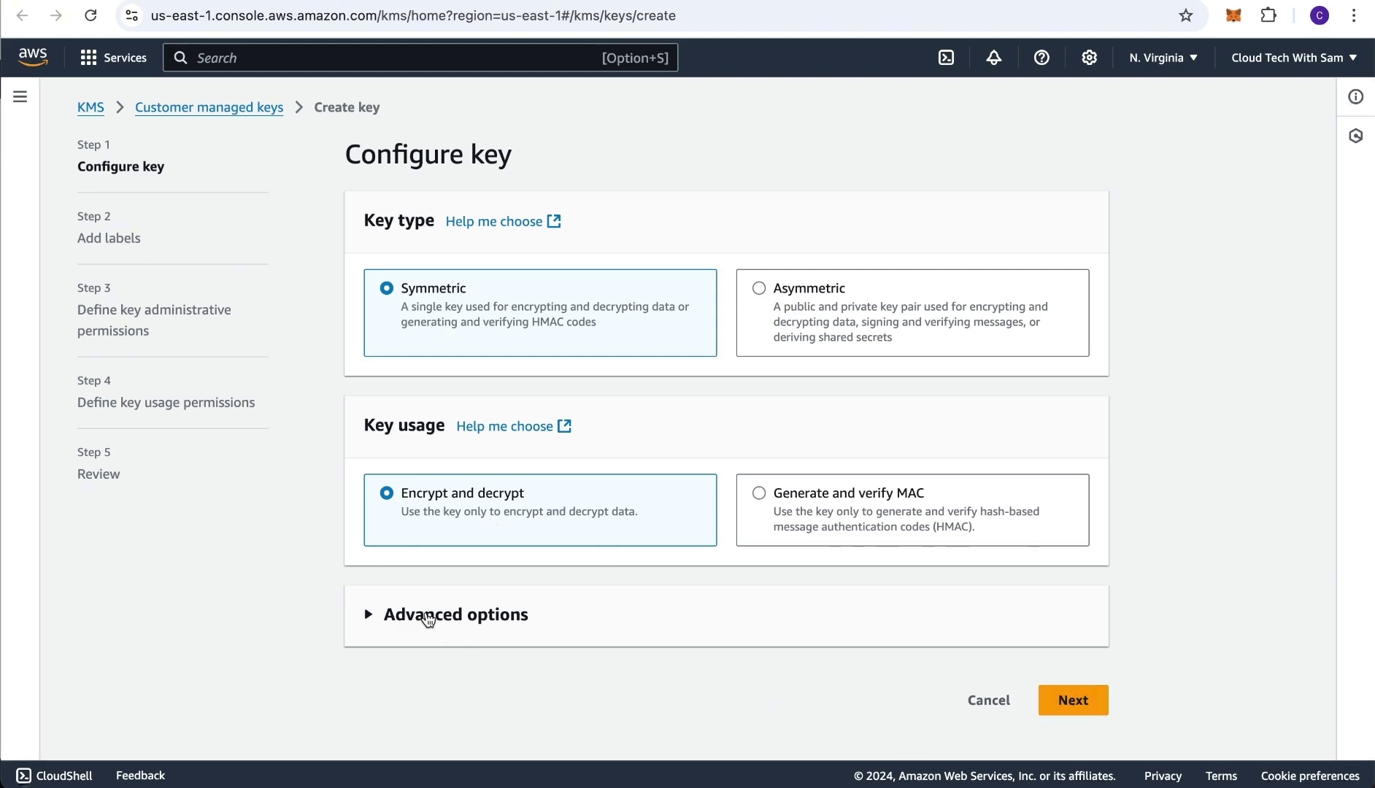
# - Review the advanced options and accept a symmetric encrypt-and-decrypt key with KMS key material and Single-Region regionality
pyautogui.click(429, 618)
pyautogui.scroll(-5, 428, 618)
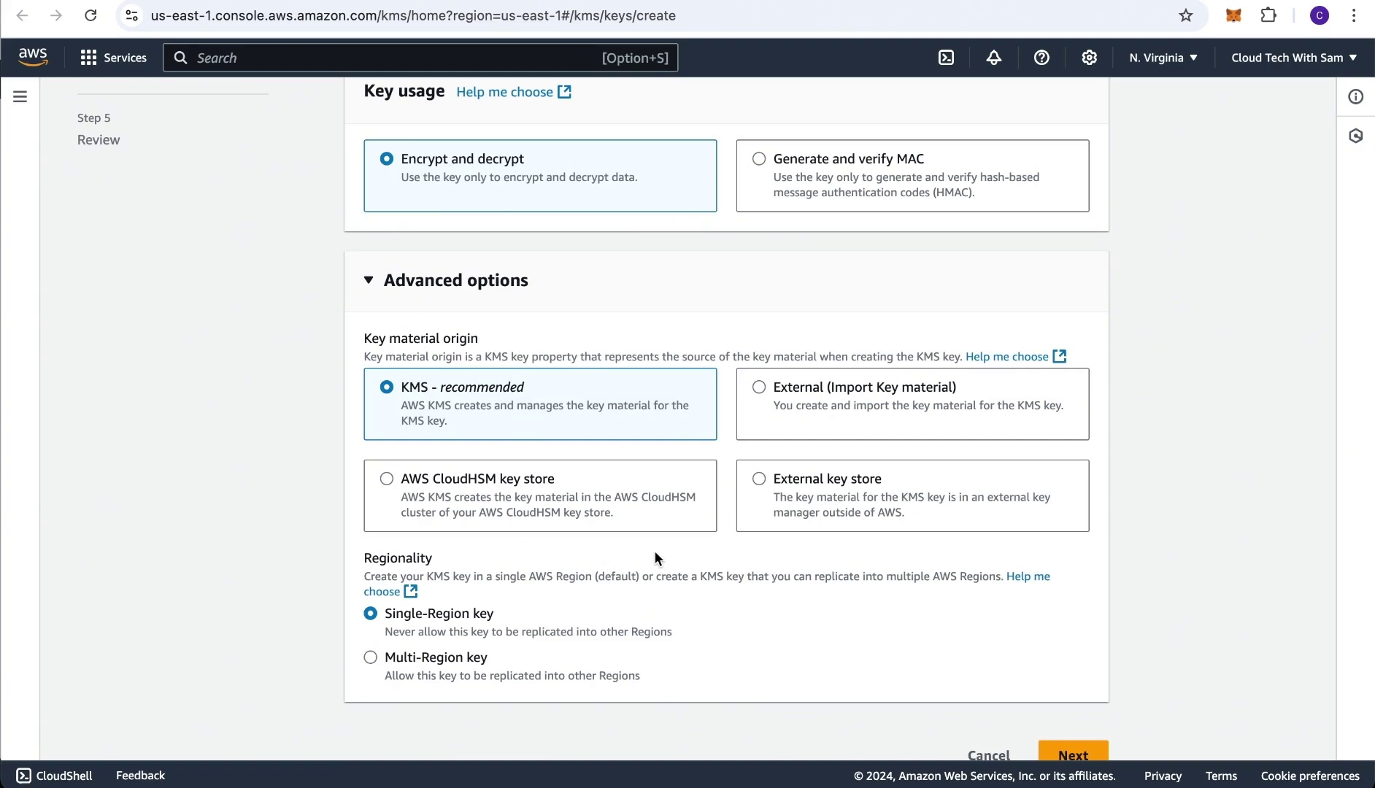
pyautogui.scroll(-1, 619, 621)
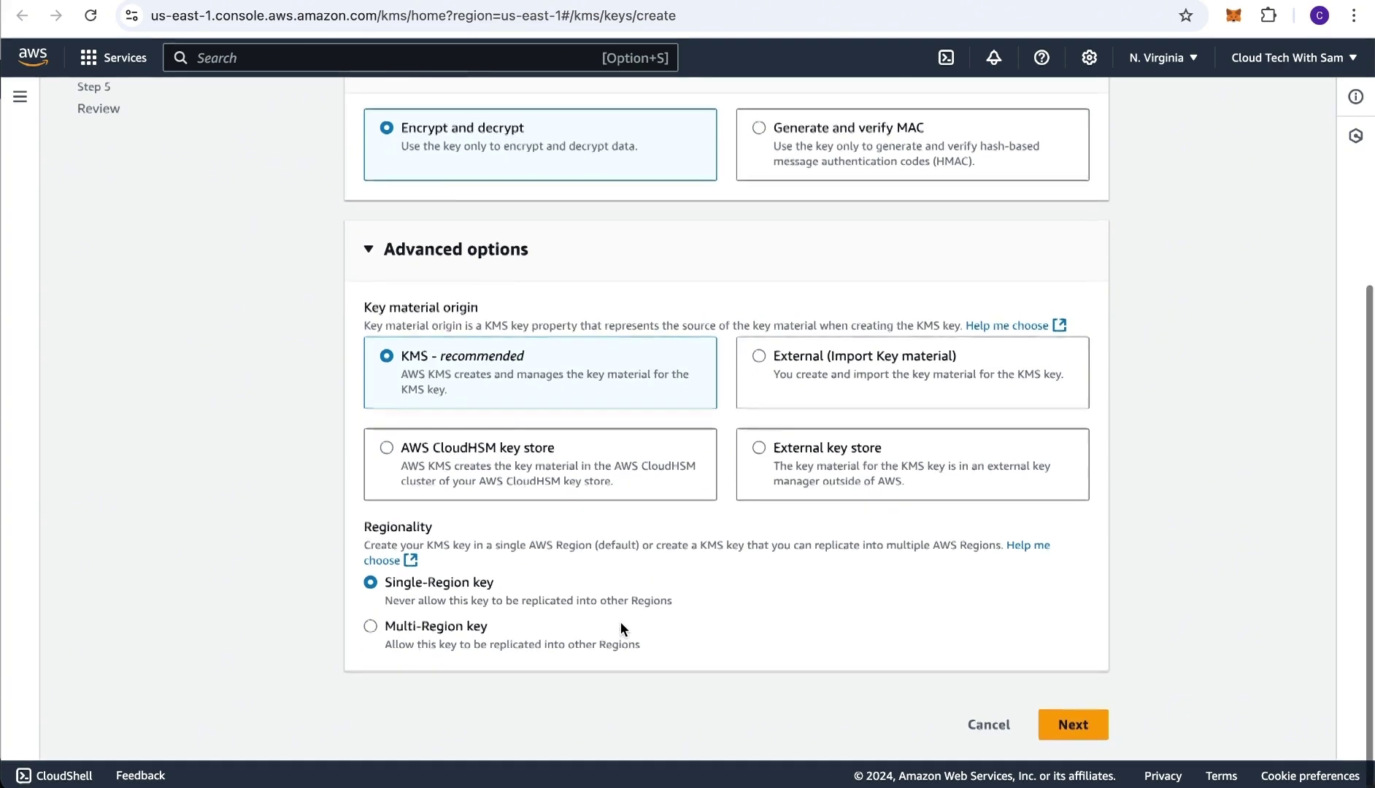
pyautogui.click(1078, 727)
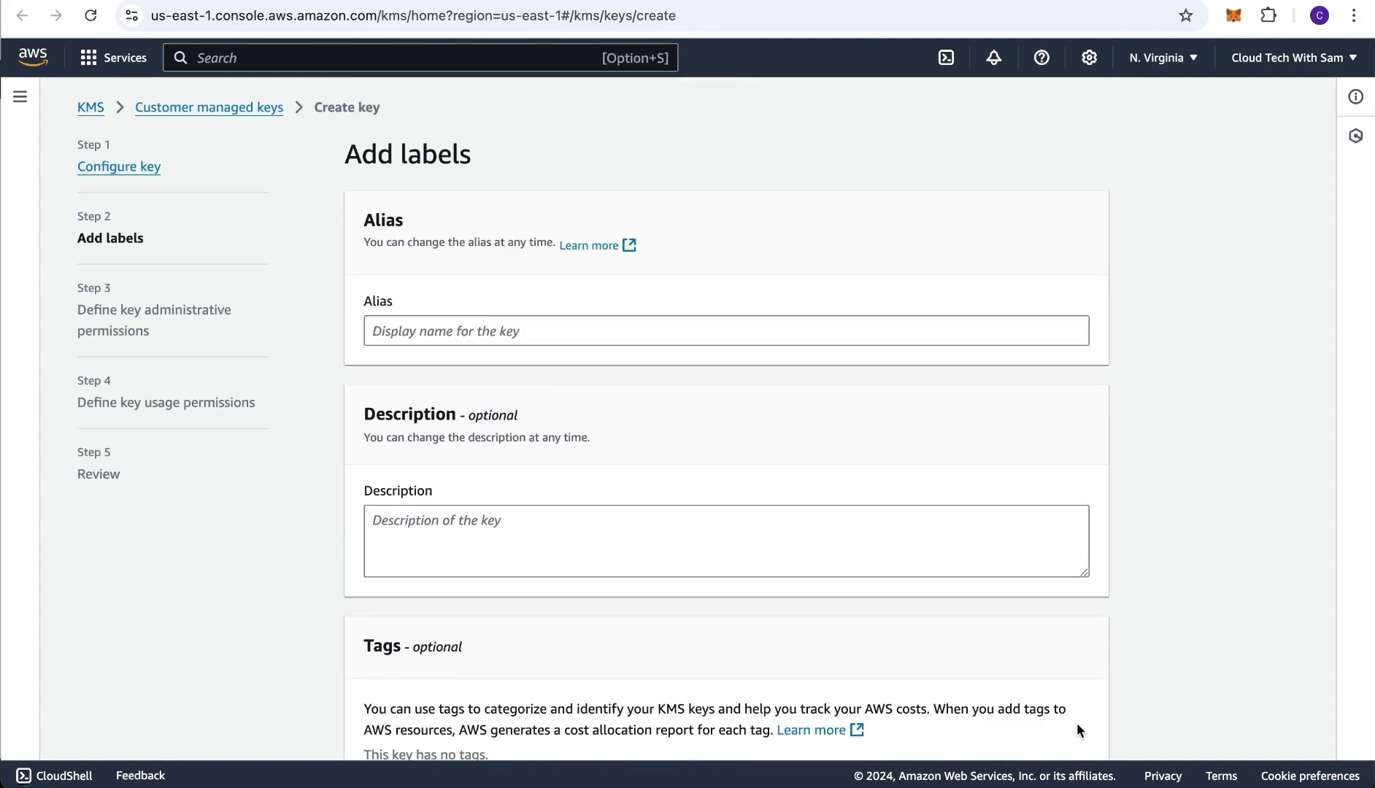
# - Set the key alias to kmsctws and the description to "kms for cloudtechwithsam bucket", and continue without assigning any key administrators
pyautogui.click(431, 332)
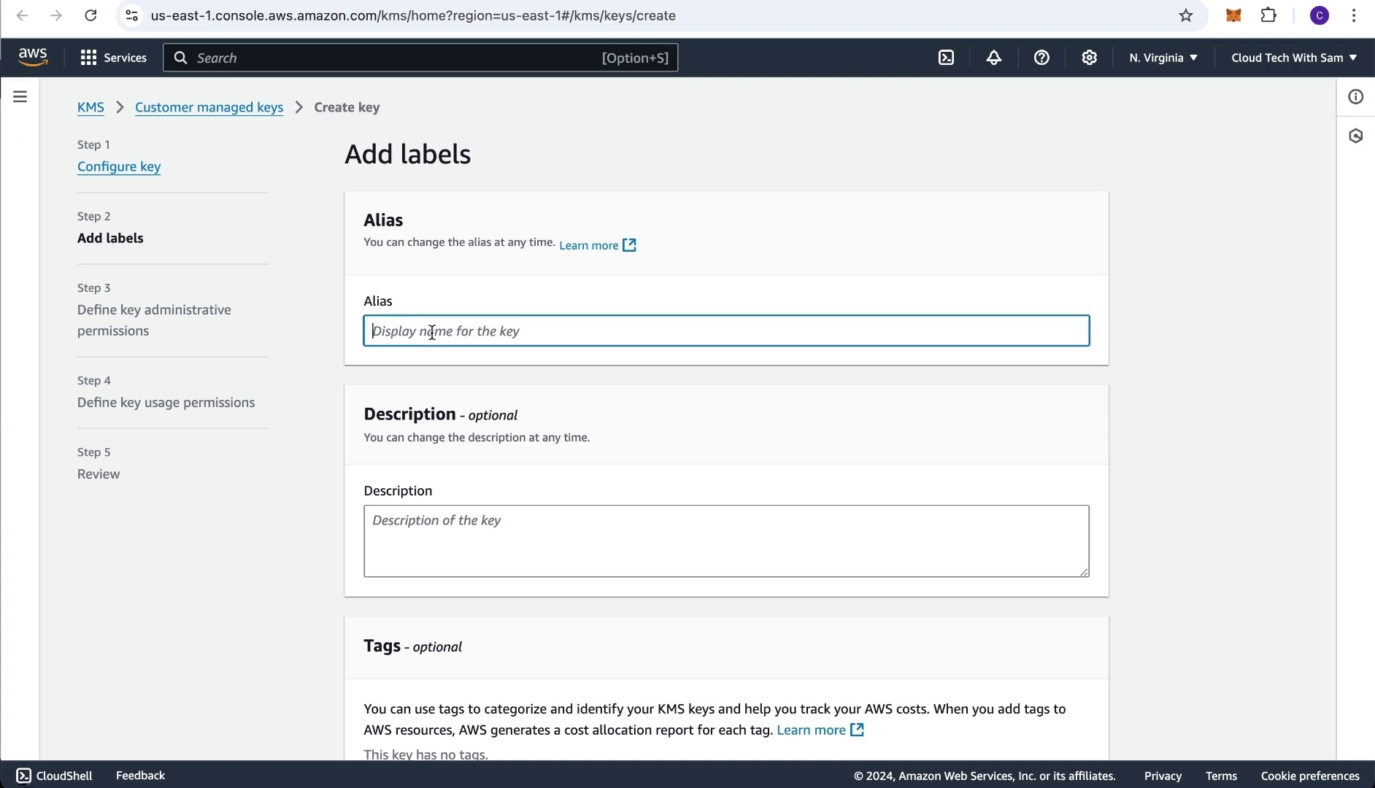
pyautogui.write('kms')
pyautogui.write('ctws')
pyautogui.click(396, 540)
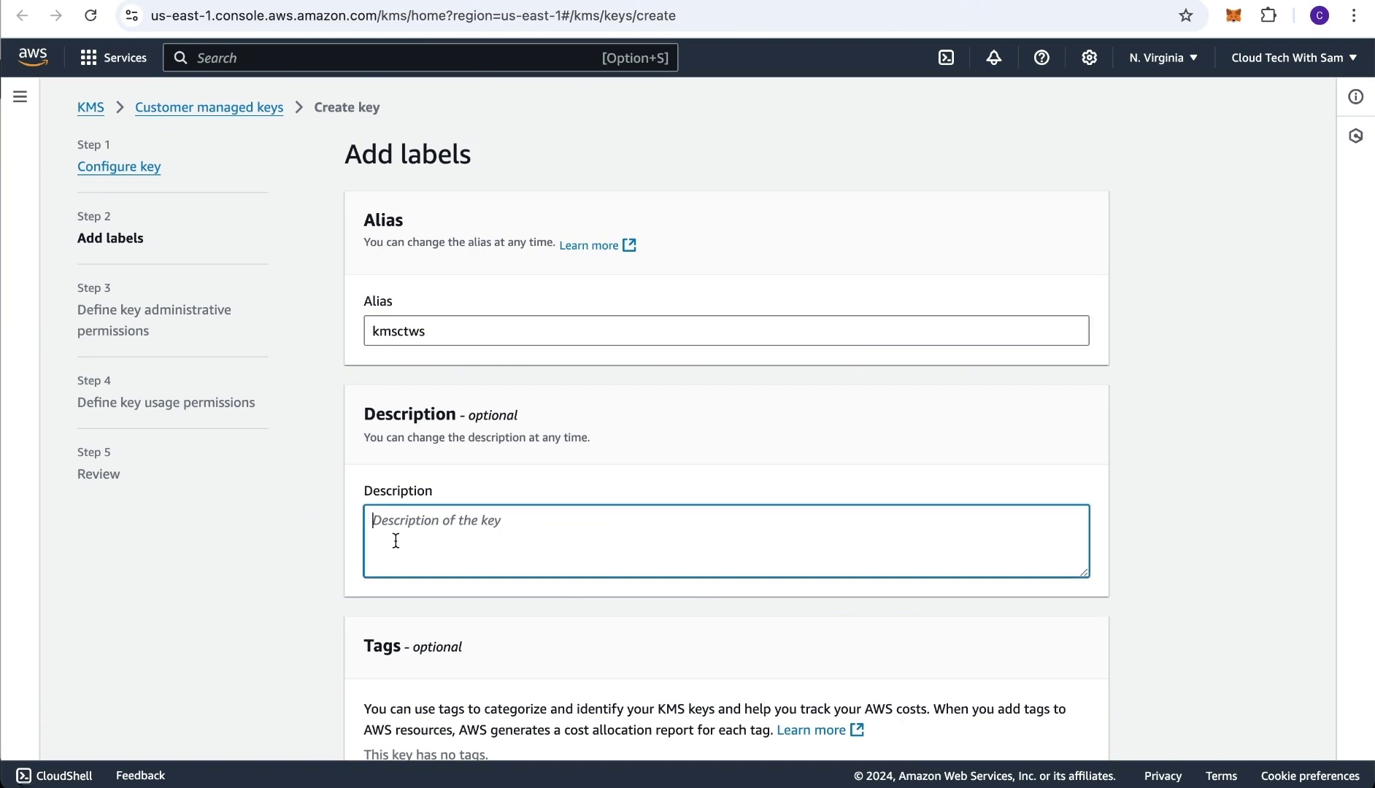
pyautogui.write('kms for cloudtechwithsam bucket')
pyautogui.scroll(-5, 604, 523)
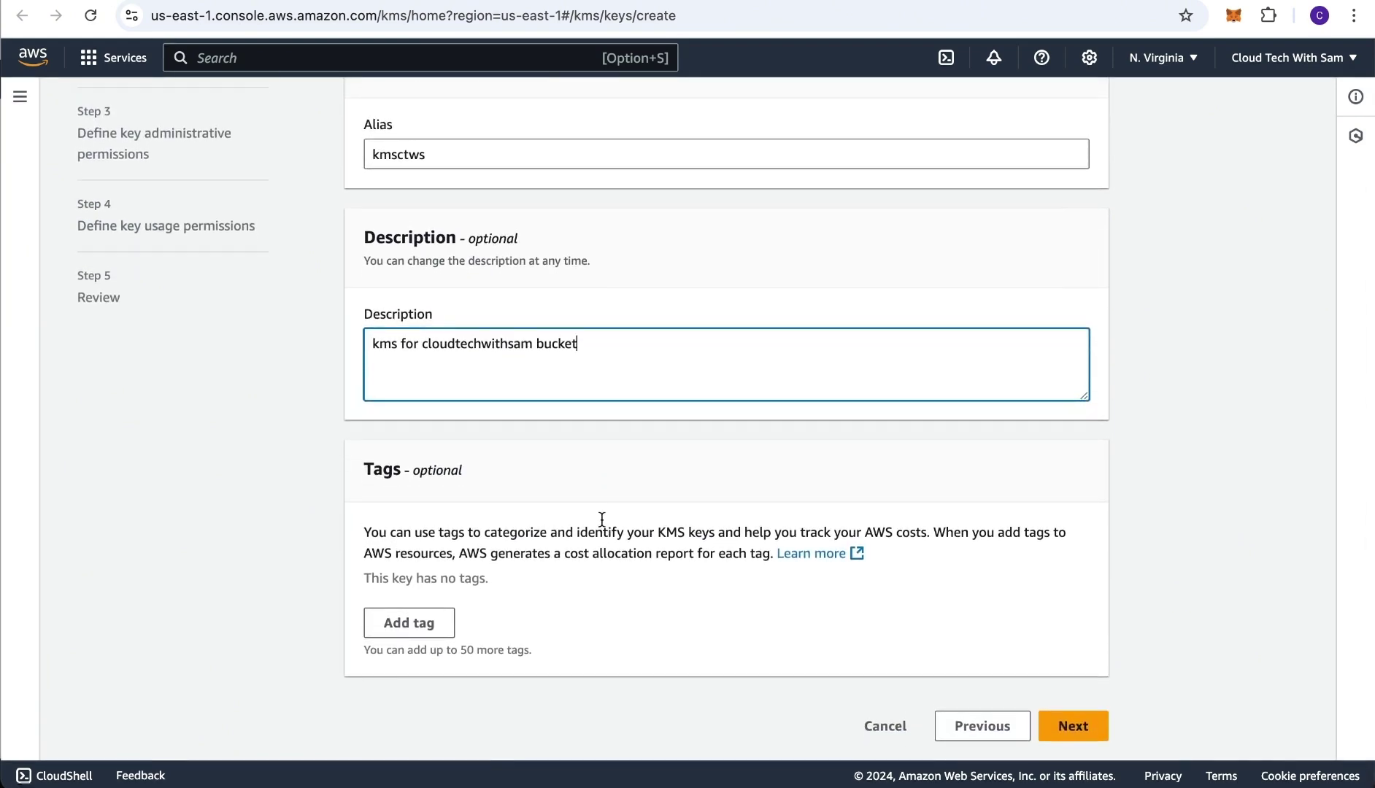
pyautogui.click(1073, 726)
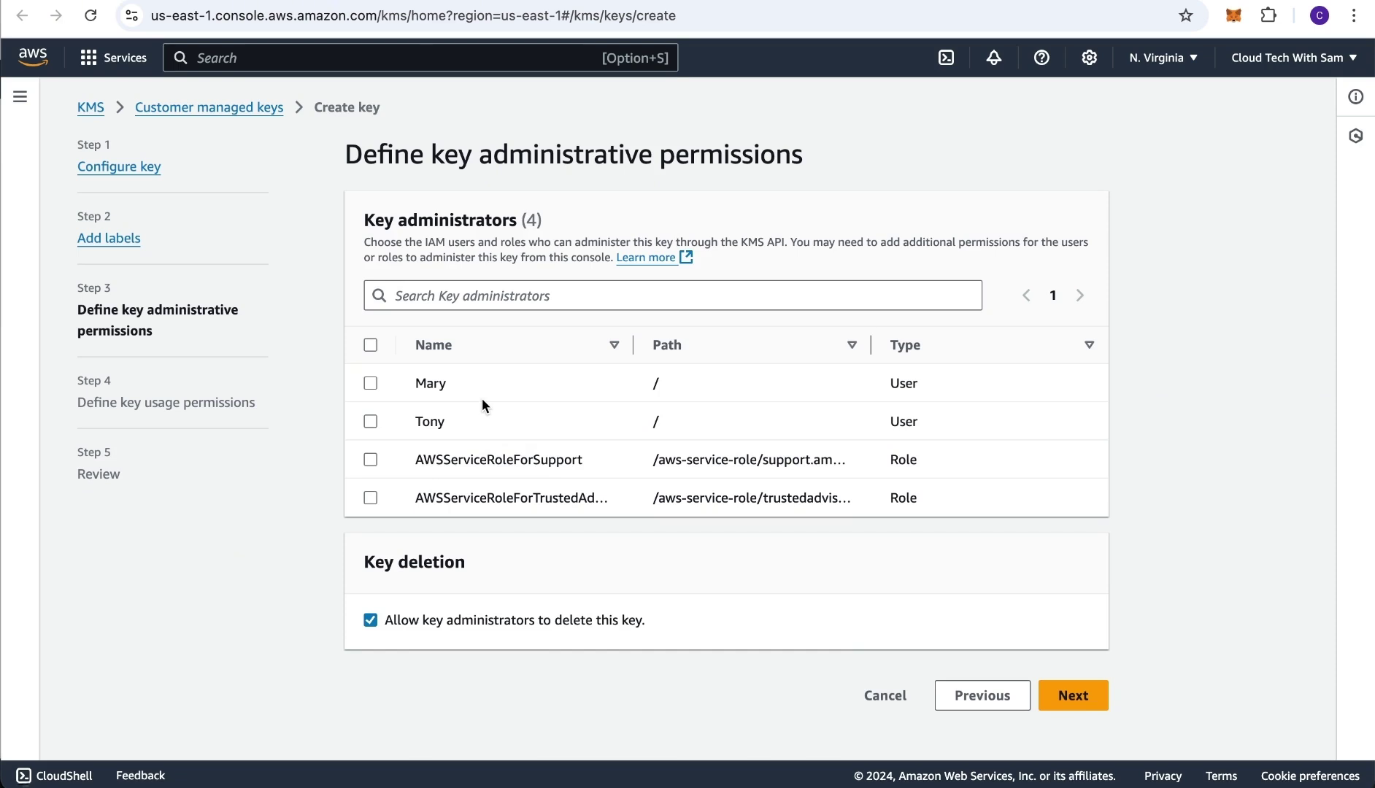
pyautogui.click(1072, 697)
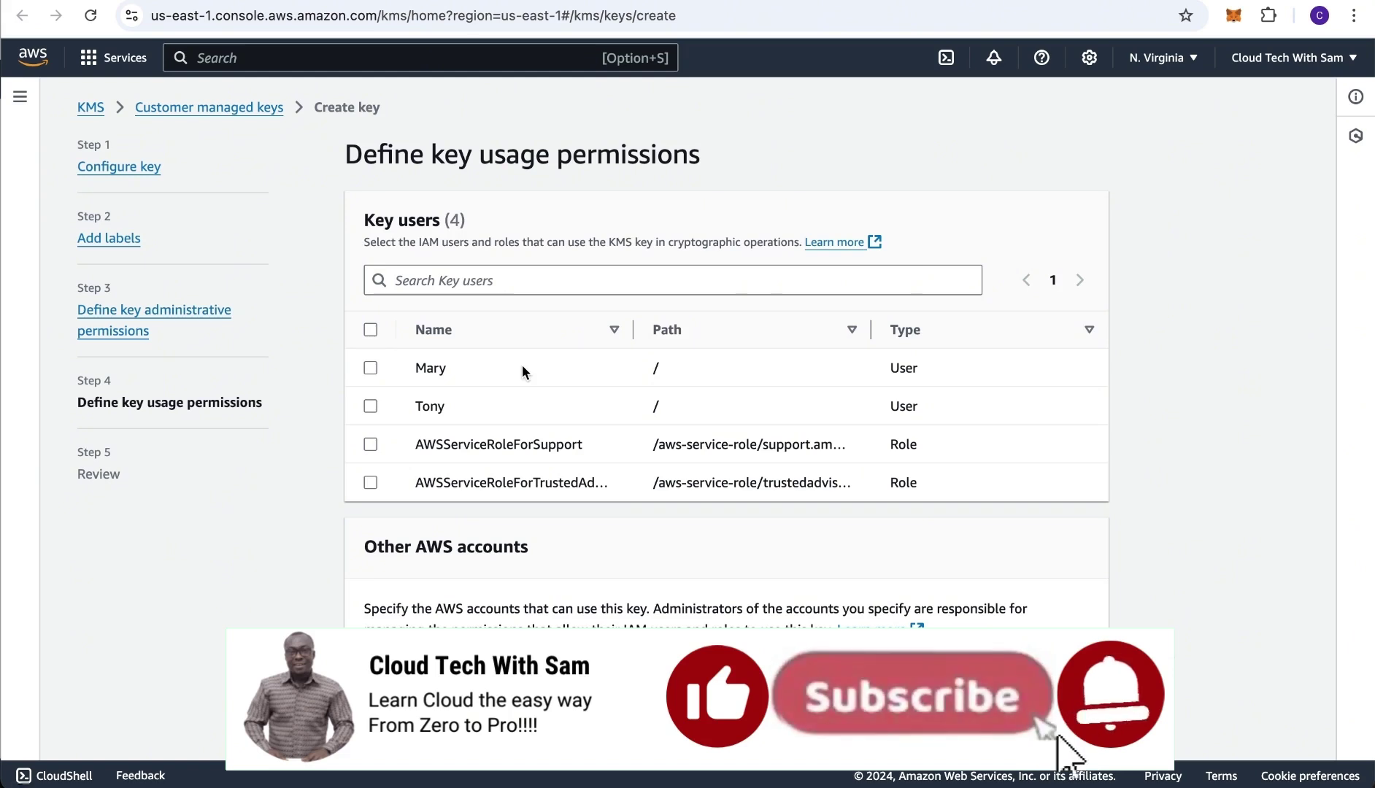
# - Grant key usage permission to only the first listed IAM user, add no other AWS accounts, and continue to the review
pyautogui.click(370, 369)
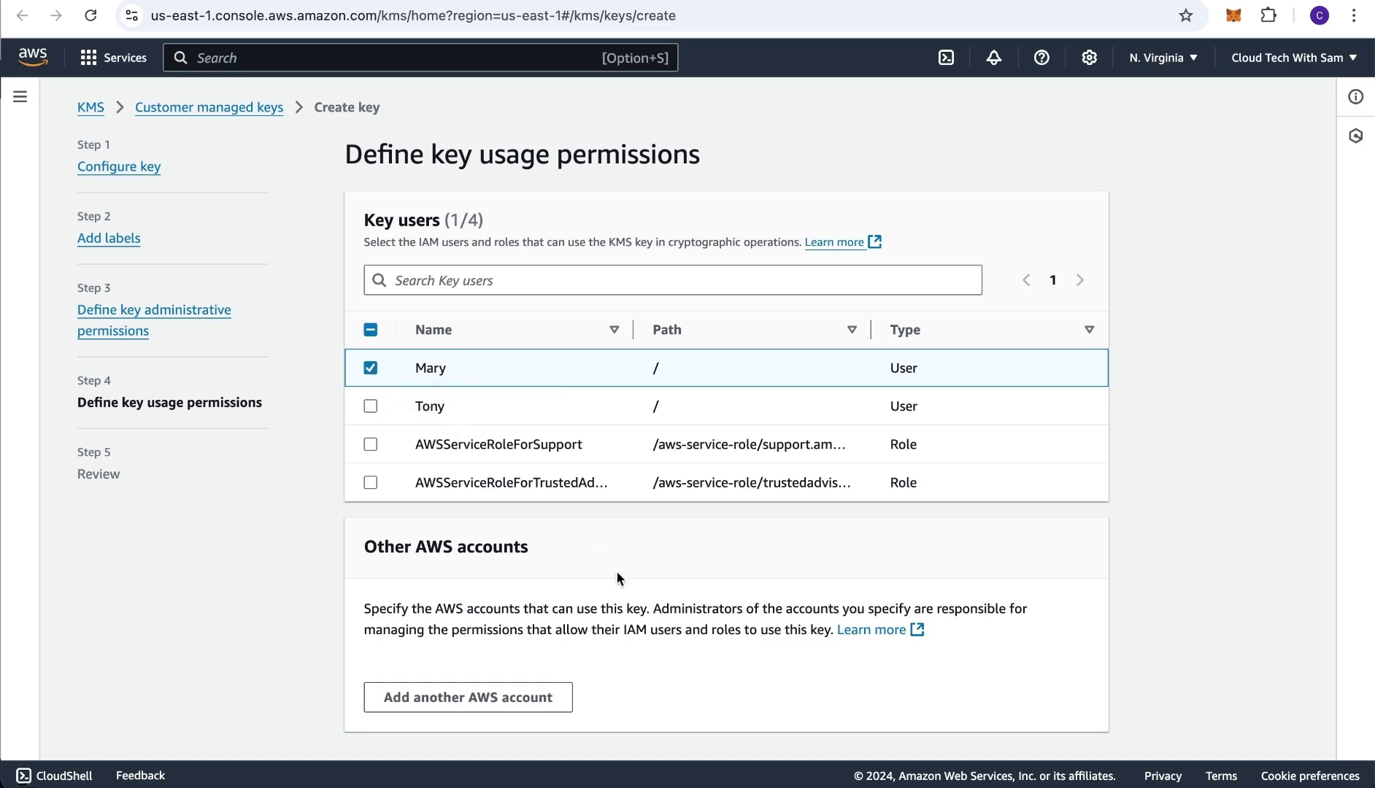
pyautogui.scroll(-2, 617, 578)
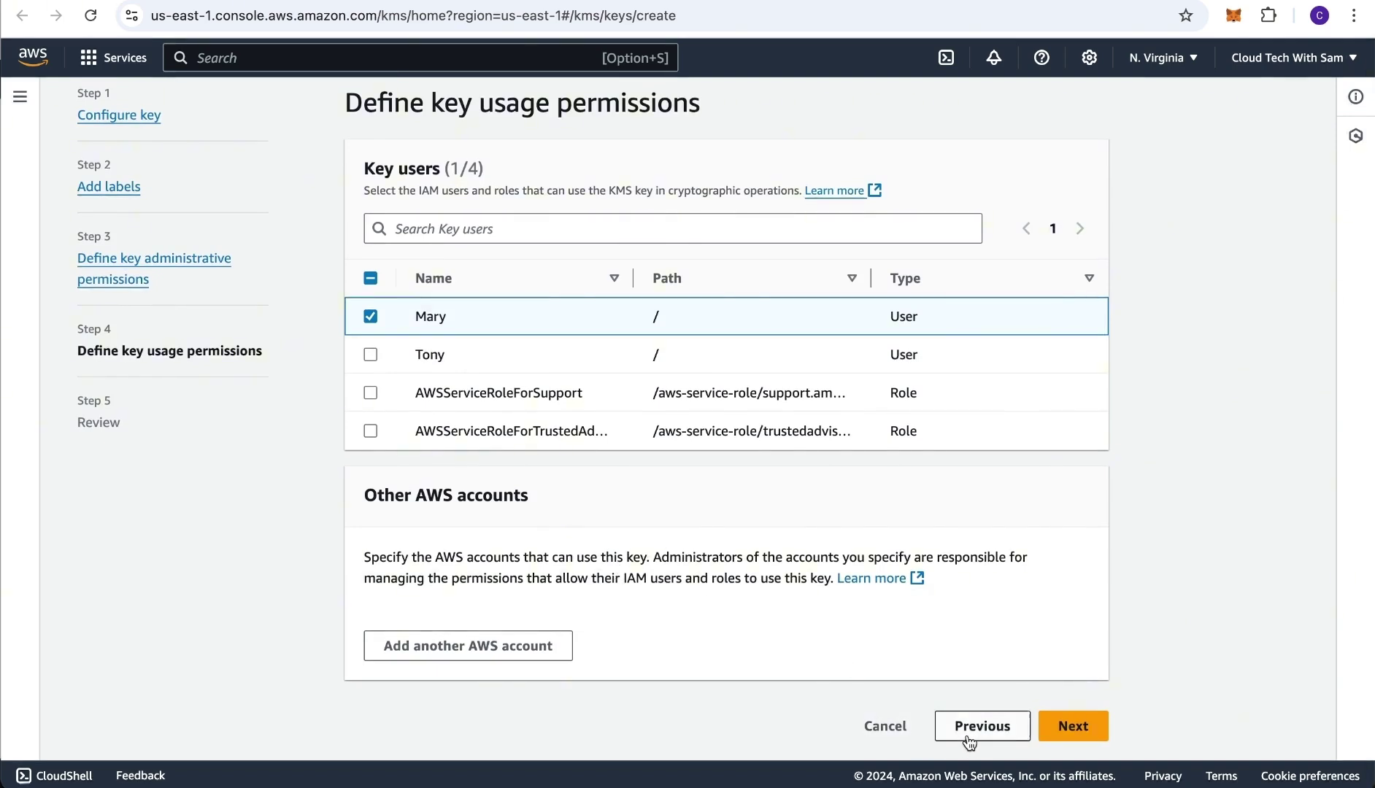
pyautogui.click(1076, 726)
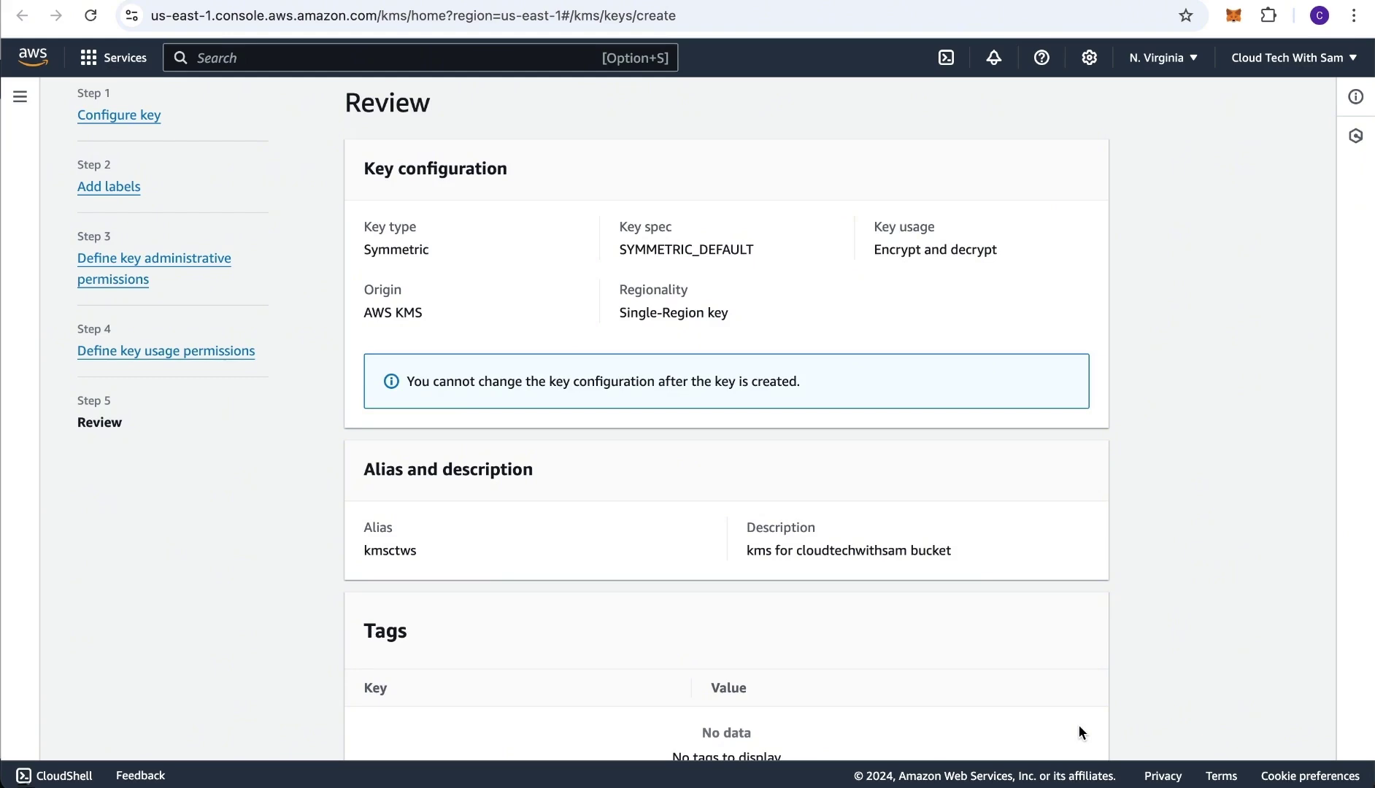
# - Review the key configuration and the generated key policy, and finish creating the KMS key
pyautogui.scroll(-5, 1079, 725)
pyautogui.scroll(-2, 1078, 725)
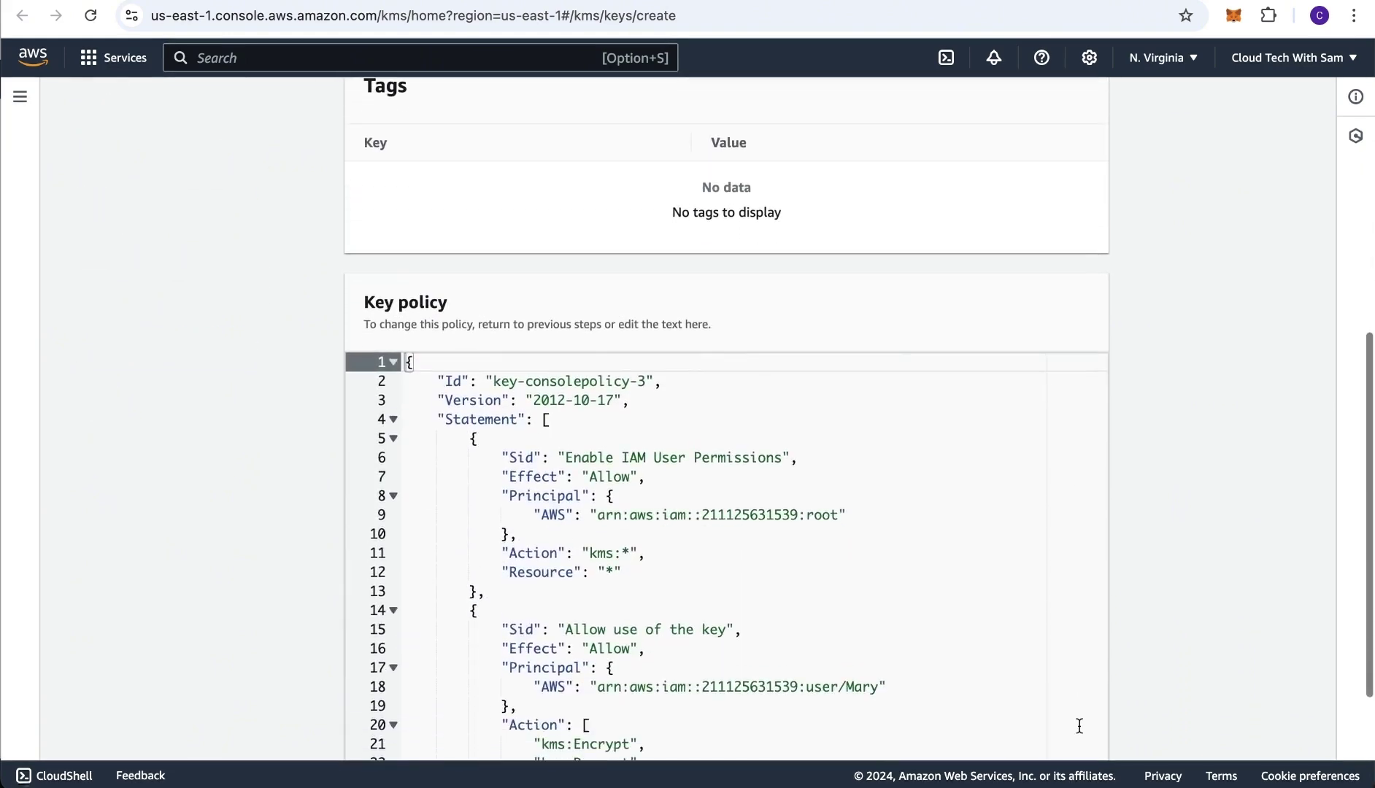
pyautogui.scroll(-5, 1079, 725)
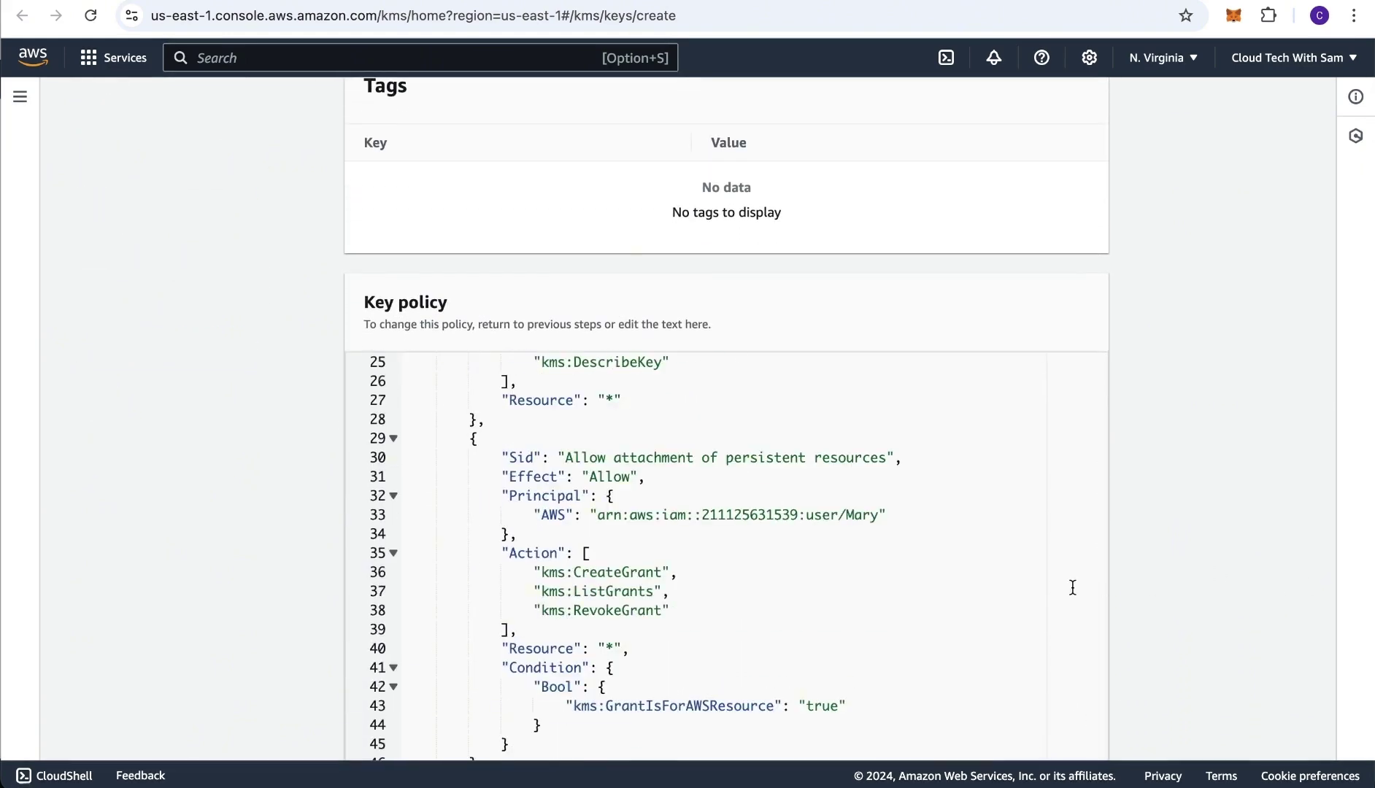
pyautogui.scroll(12, 1072, 587)
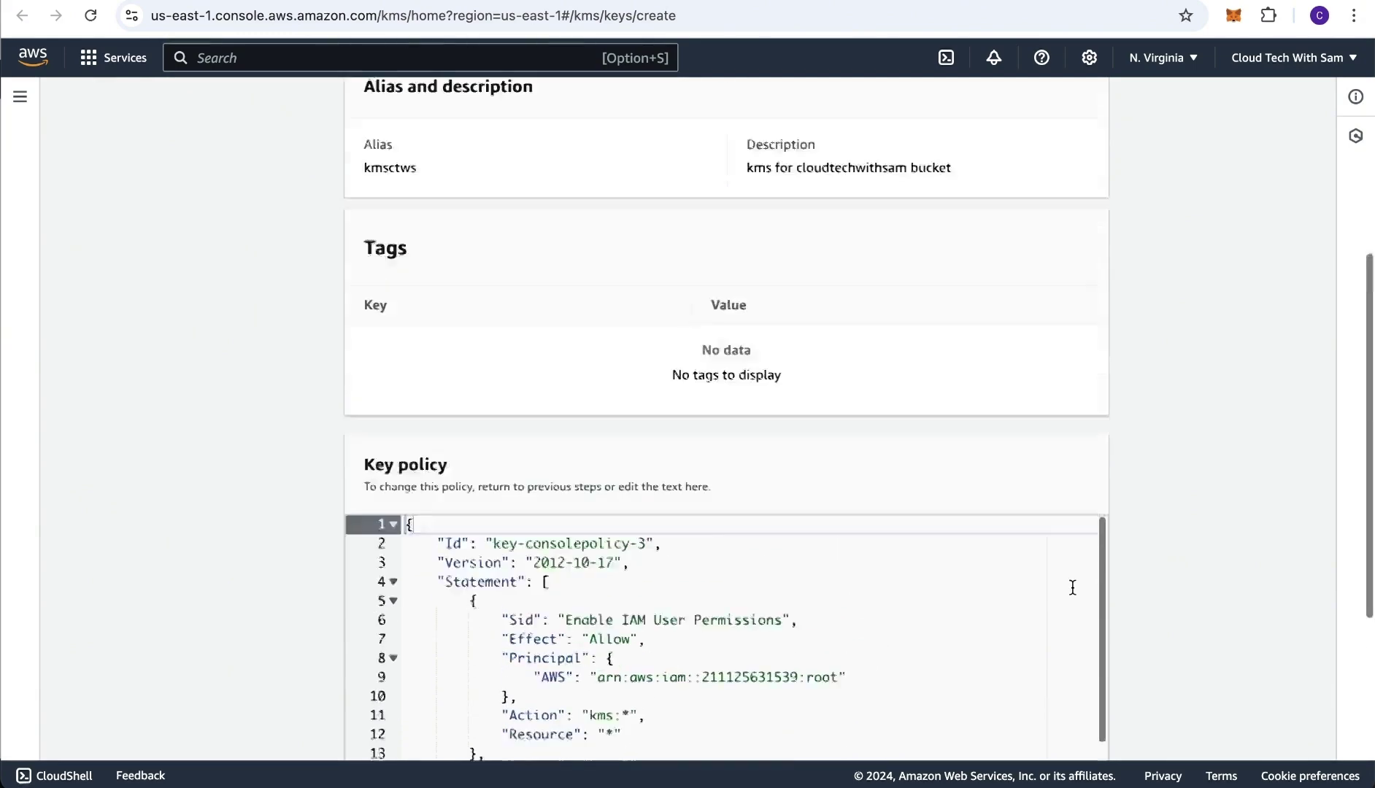
pyautogui.scroll(-2, 1072, 592)
pyautogui.scroll(-9, 1072, 587)
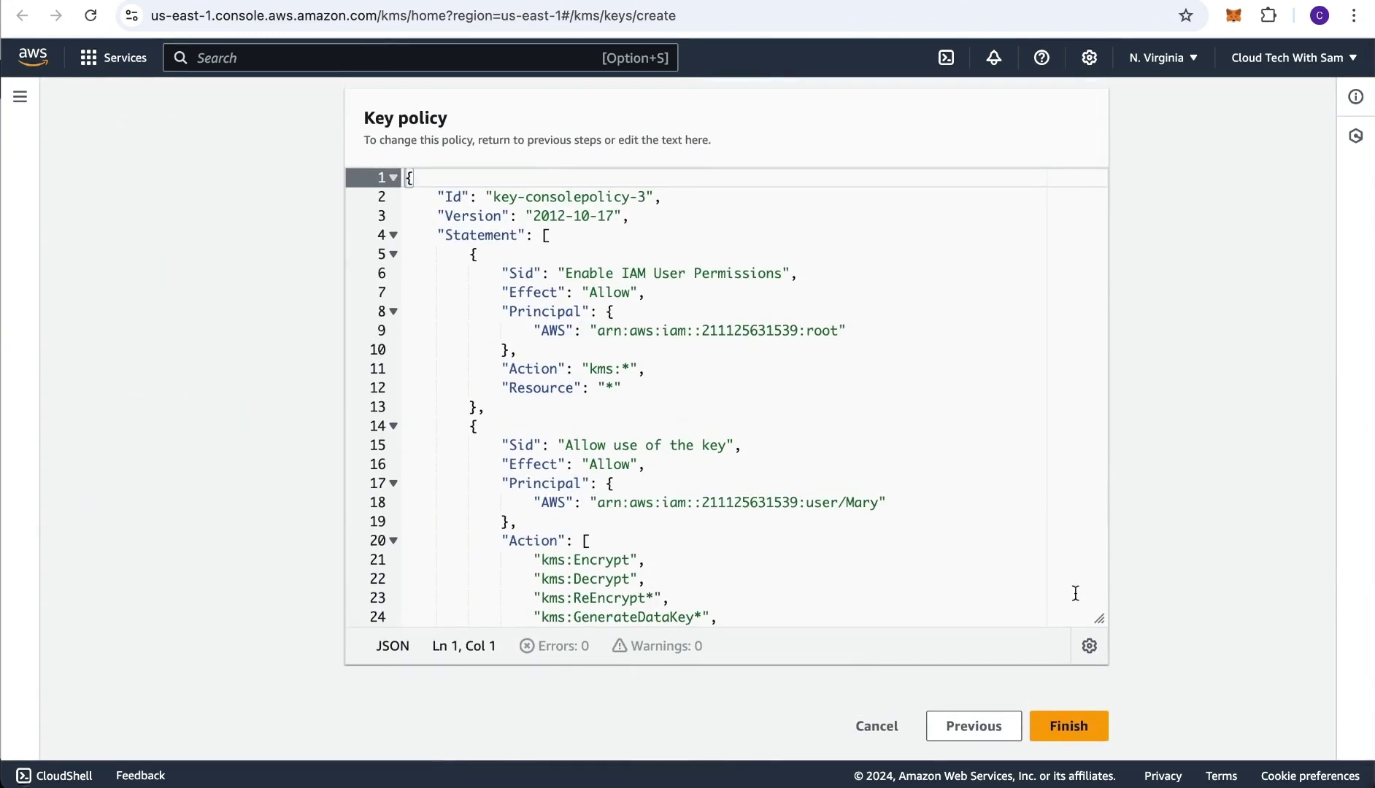
pyautogui.click(1063, 726)
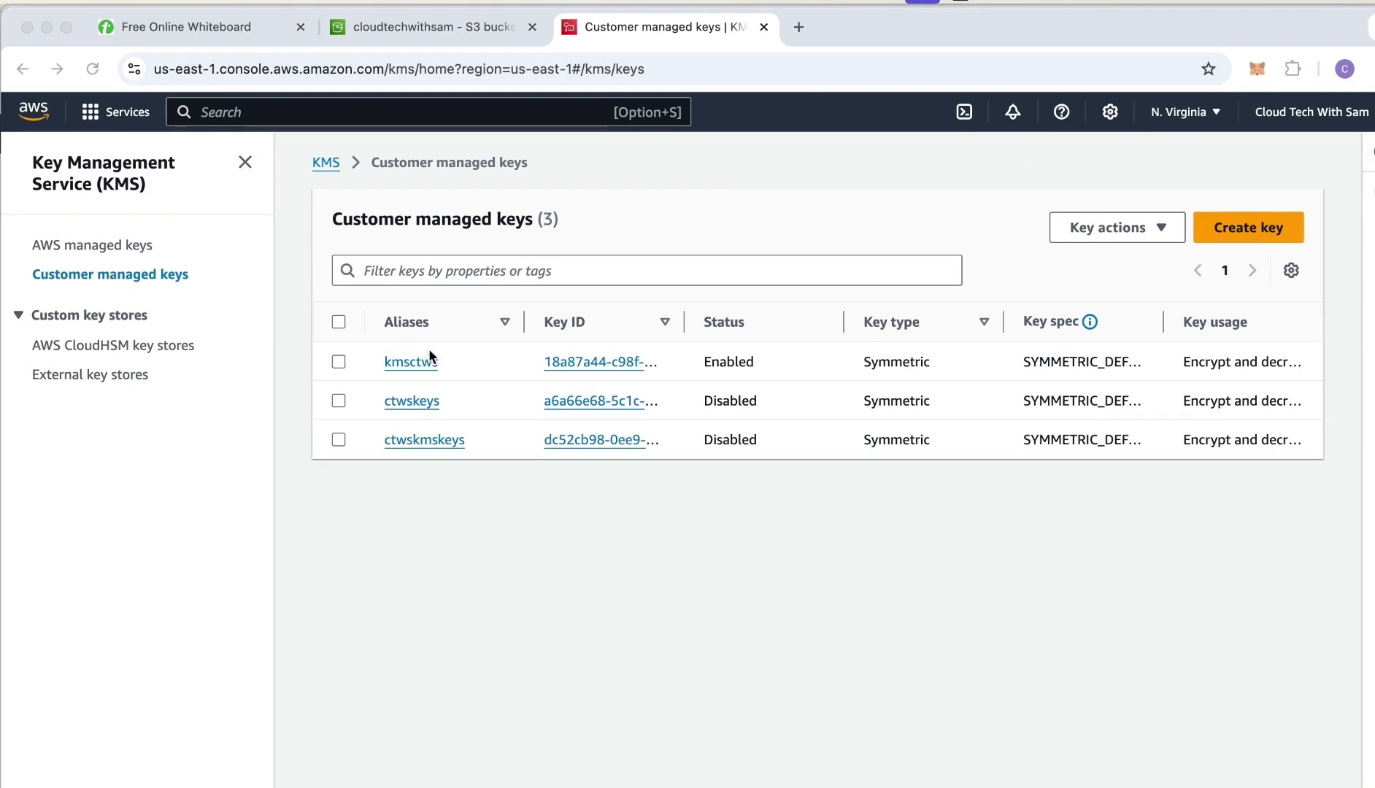
# - Open the details of the kmsctws customer managed key and copy its ARN
pyautogui.click(396, 363)
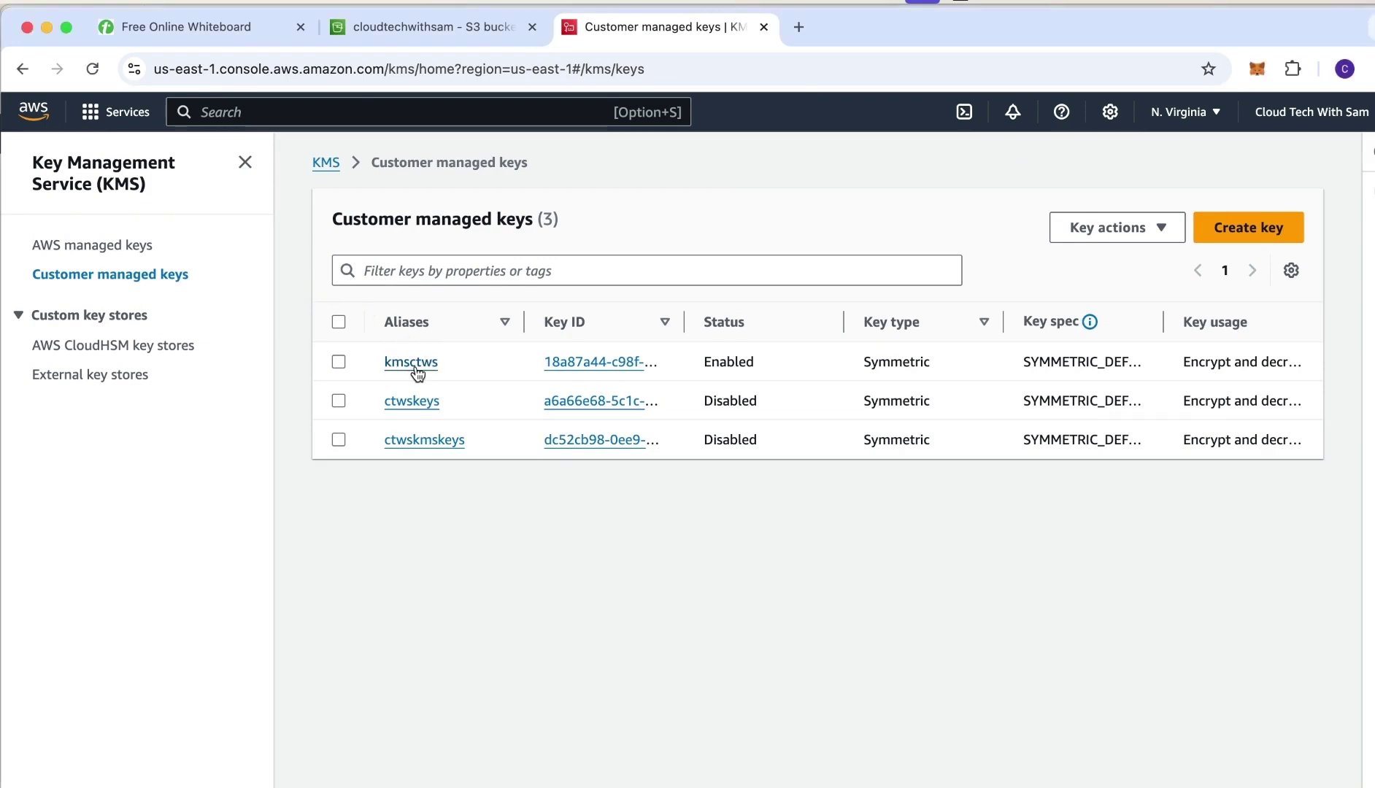
pyautogui.click(411, 363)
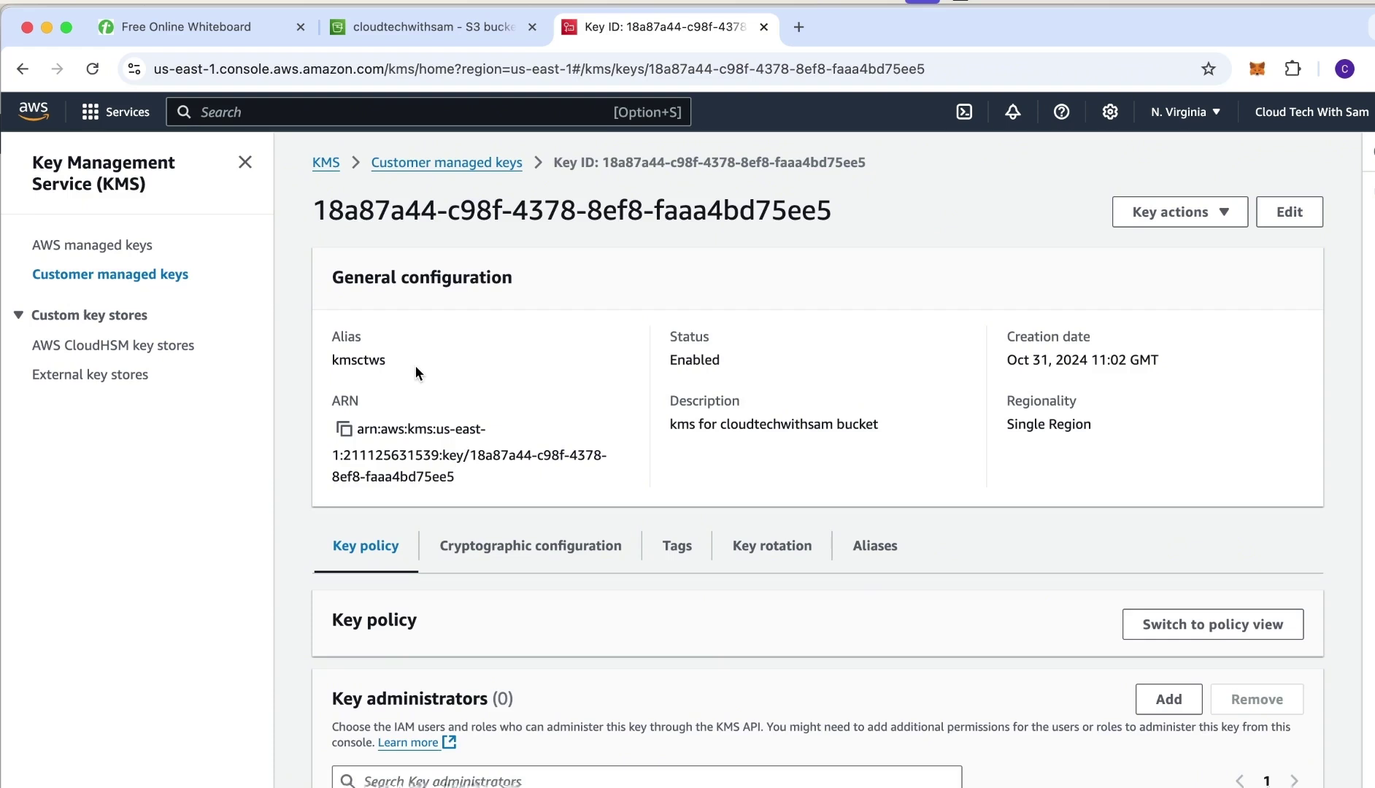
pyautogui.click(344, 430)
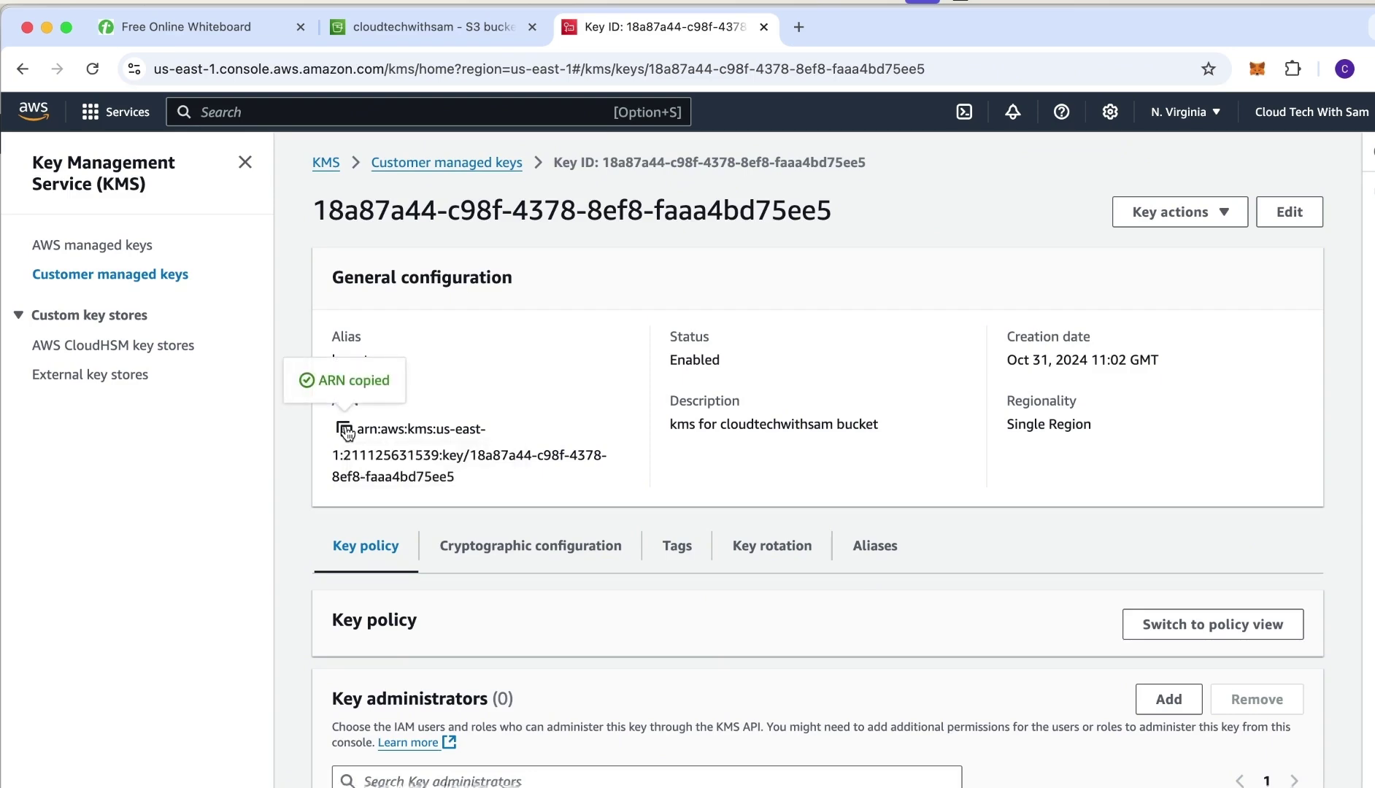
# - Set the cloudtechwithsam bucket's default encryption to SSE-KMS with the copied key ARN, keep Bucket Key enabled, and save the changes
pyautogui.click(408, 27)
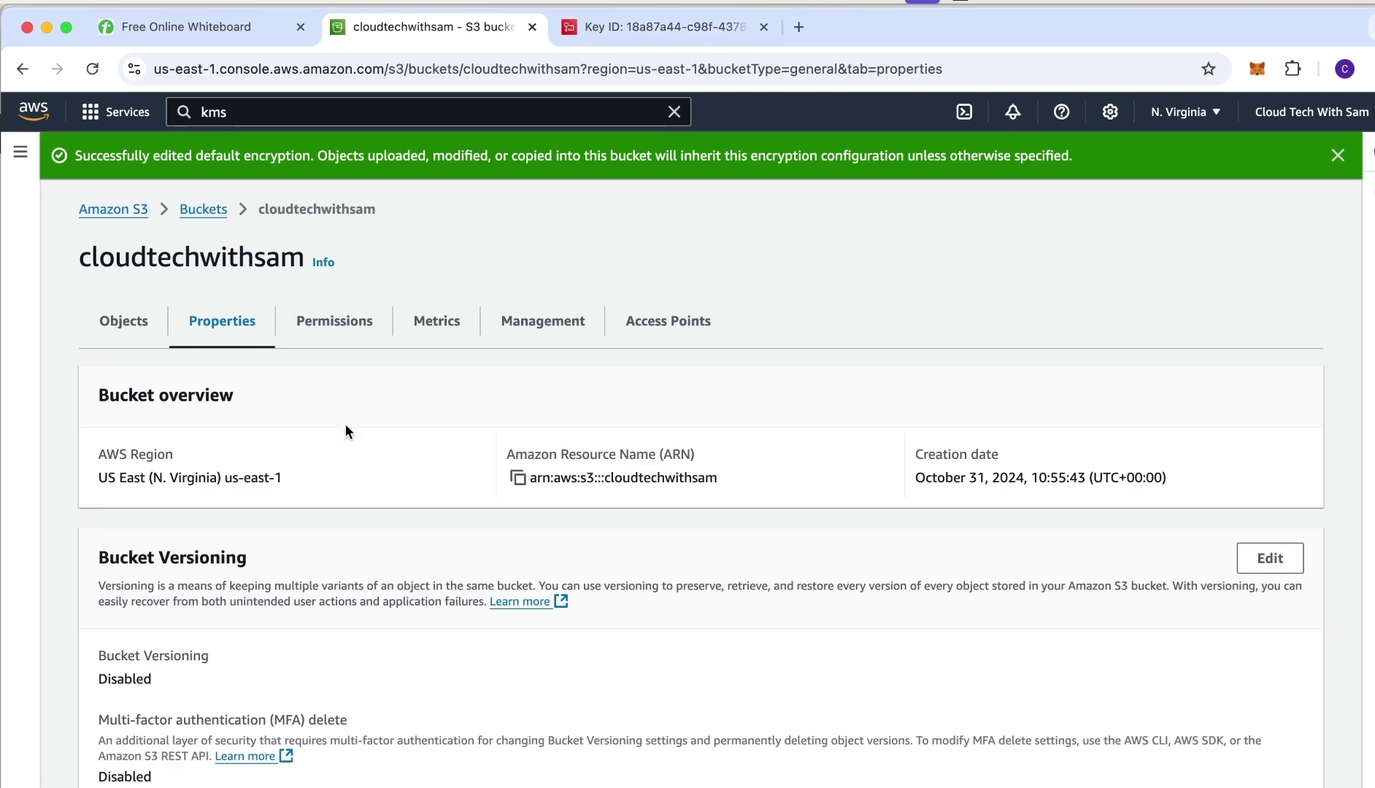
pyautogui.scroll(-6, 345, 427)
pyautogui.scroll(-2, 344, 431)
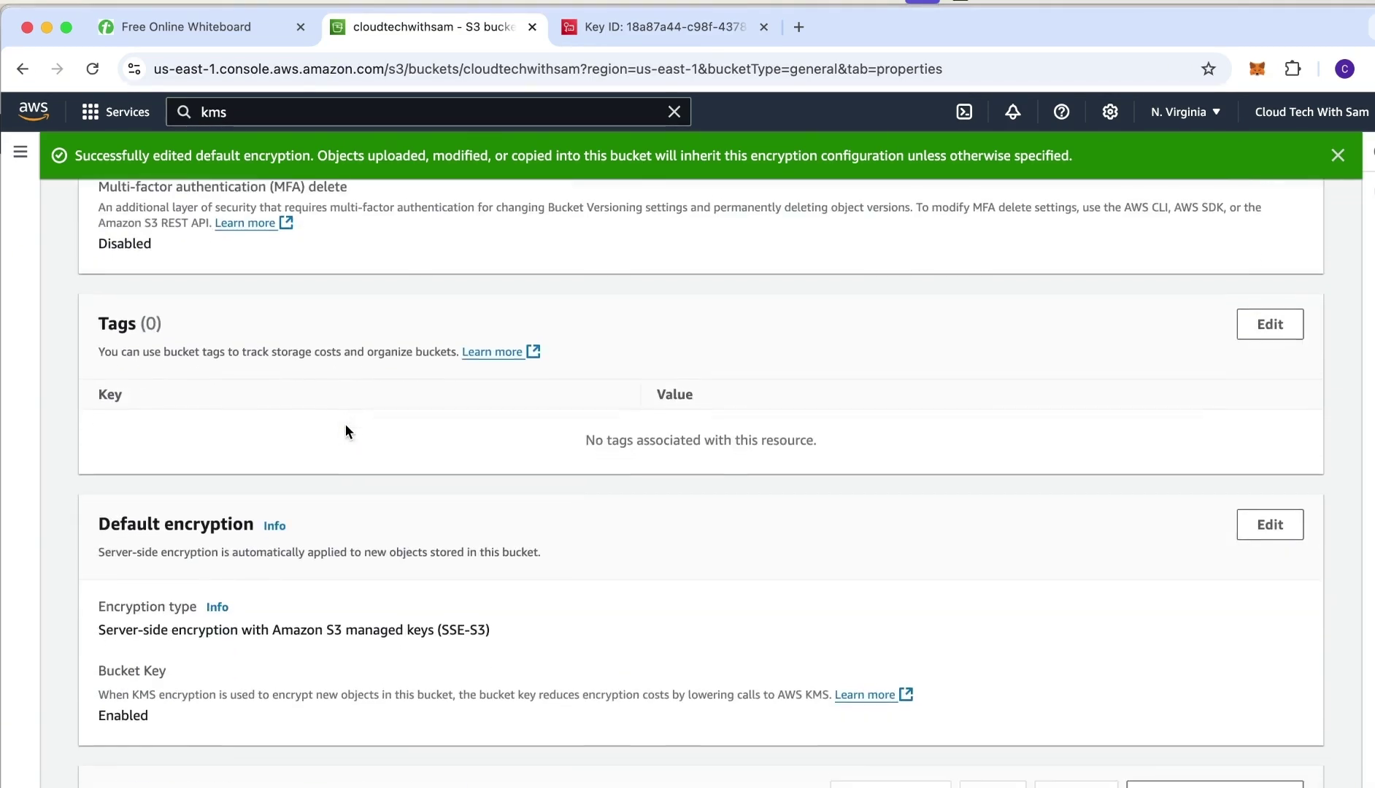
pyautogui.click(1251, 512)
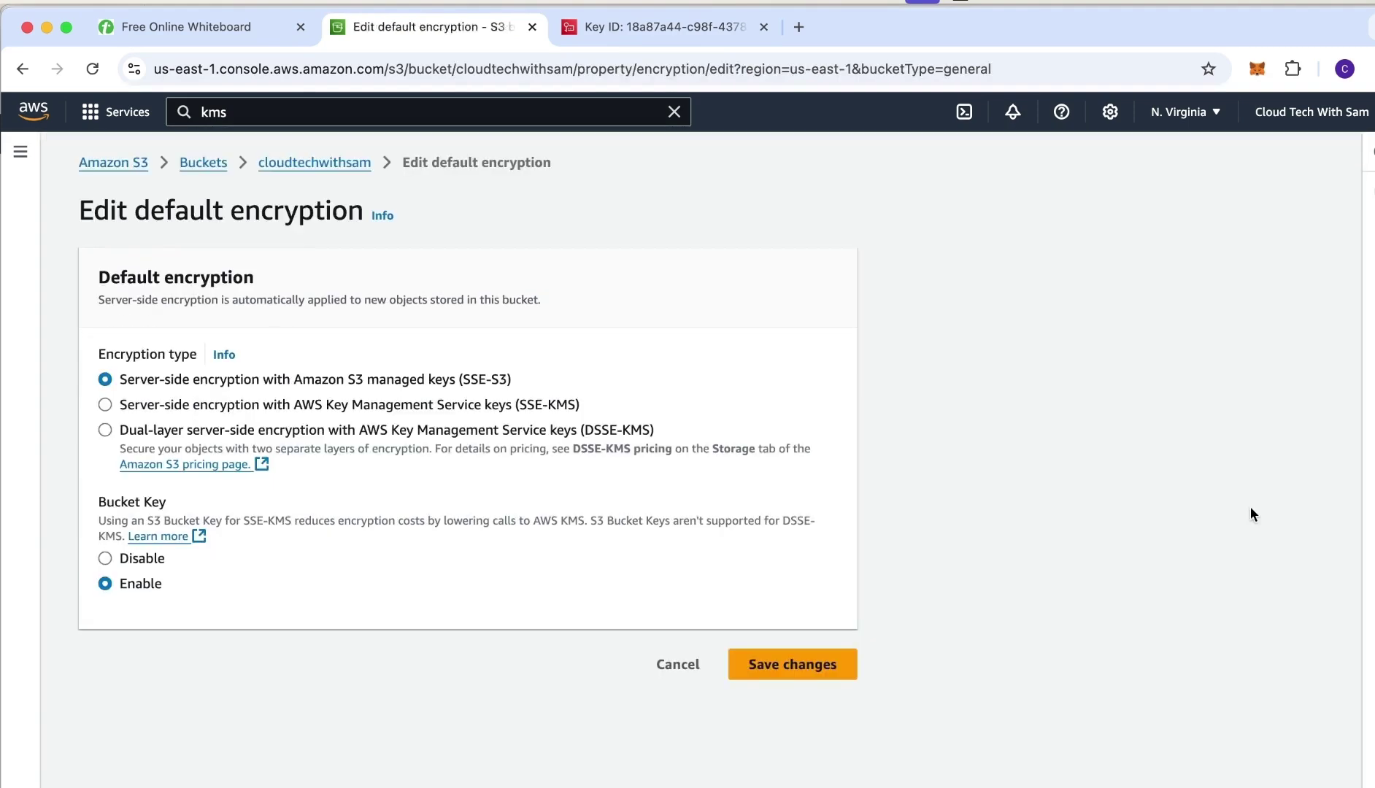
pyautogui.click(105, 405)
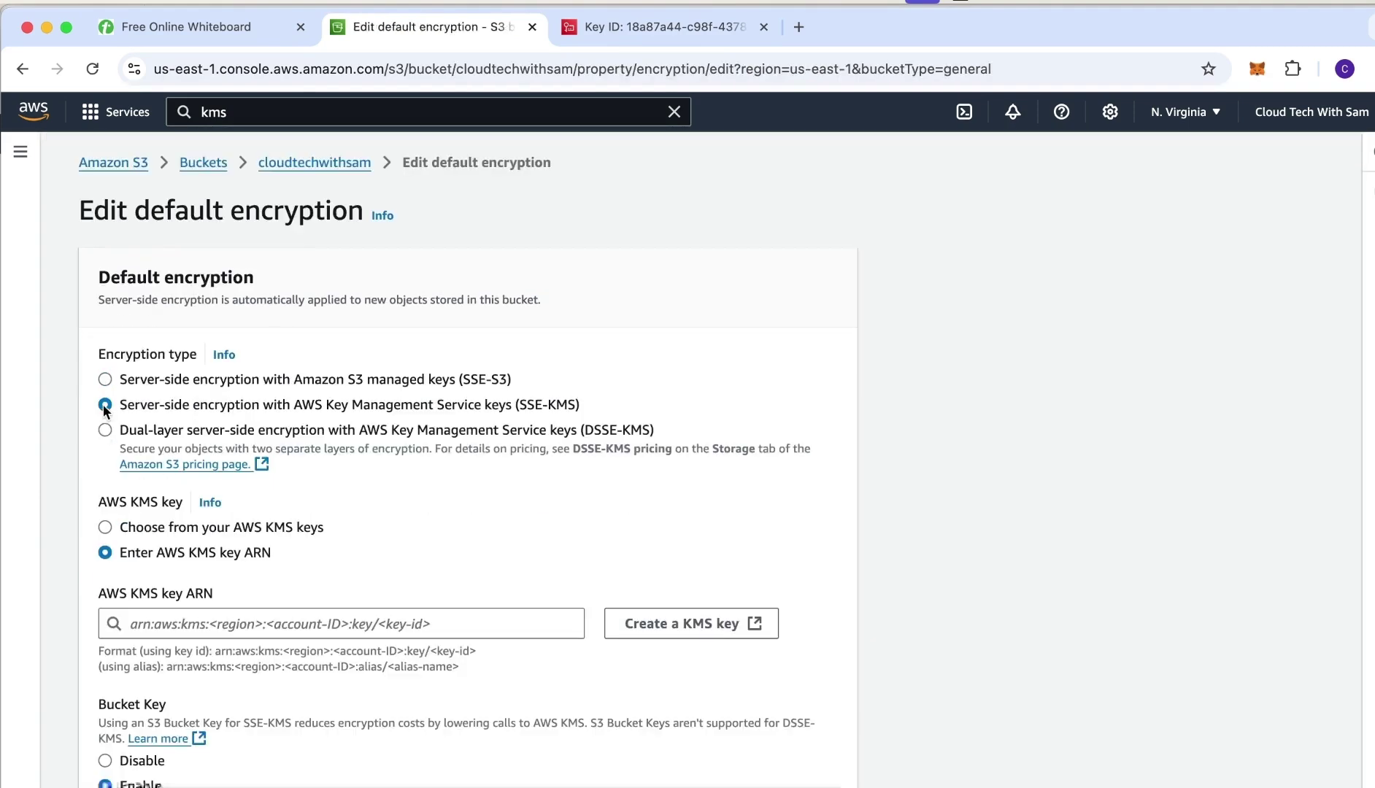
pyautogui.click(157, 624)
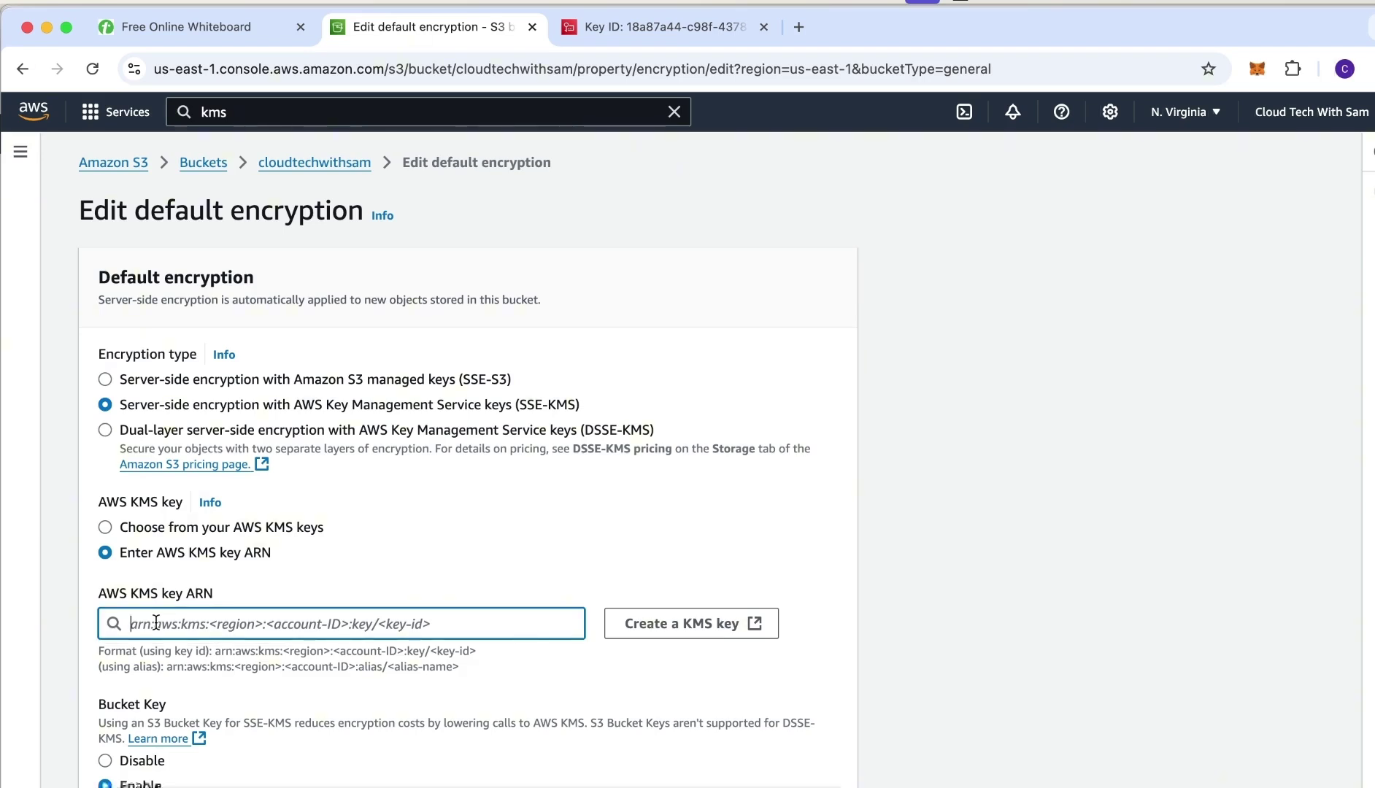
pyautogui.press('super+v')
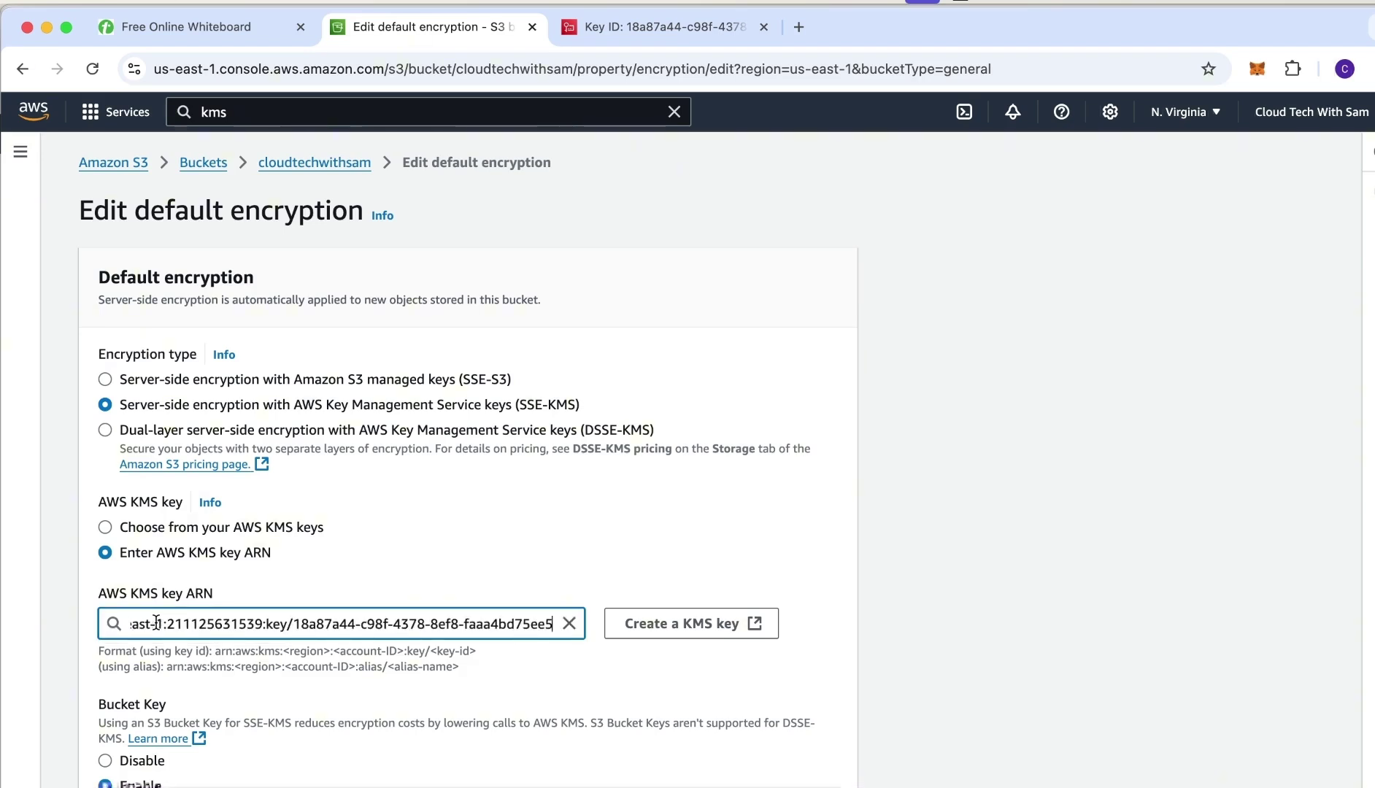
pyautogui.scroll(-5, 407, 590)
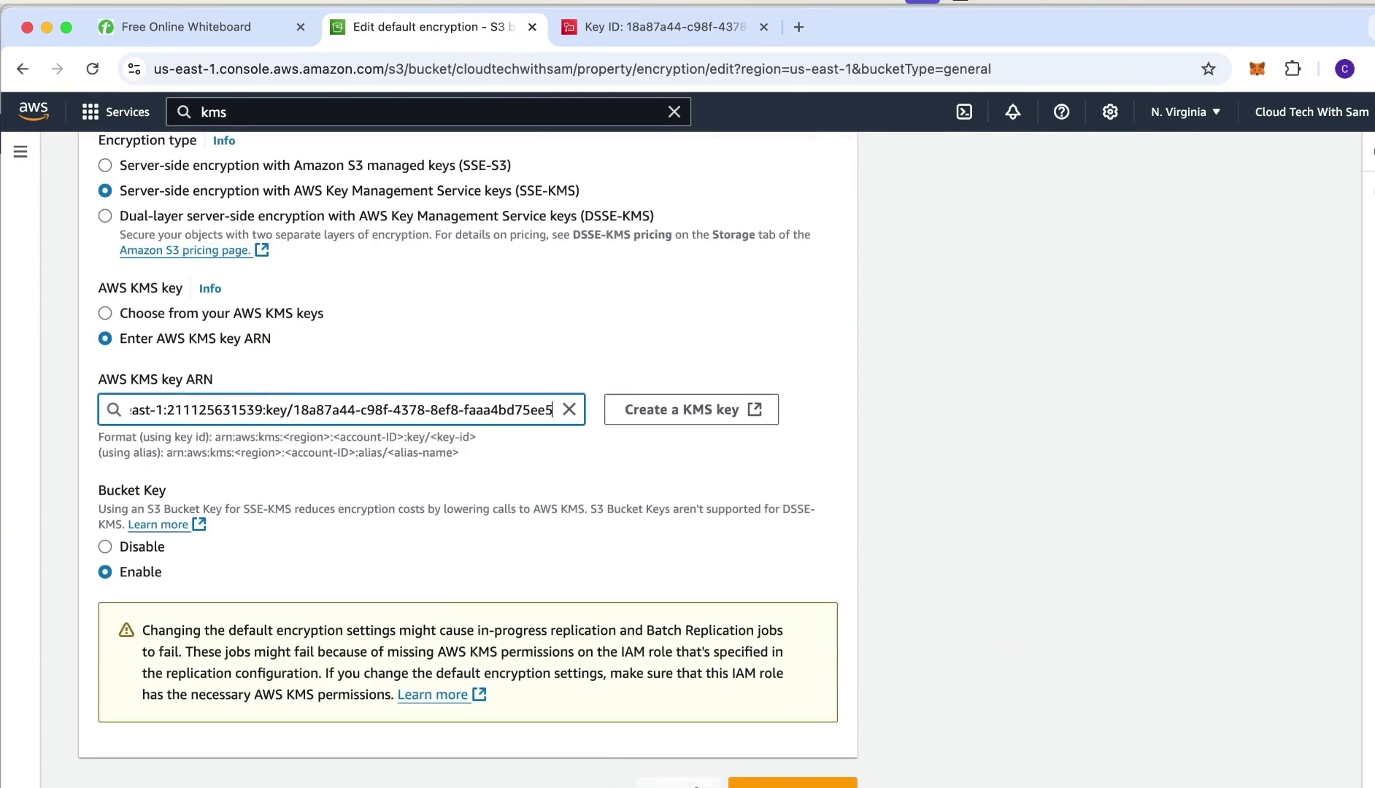
pyautogui.click(792, 784)
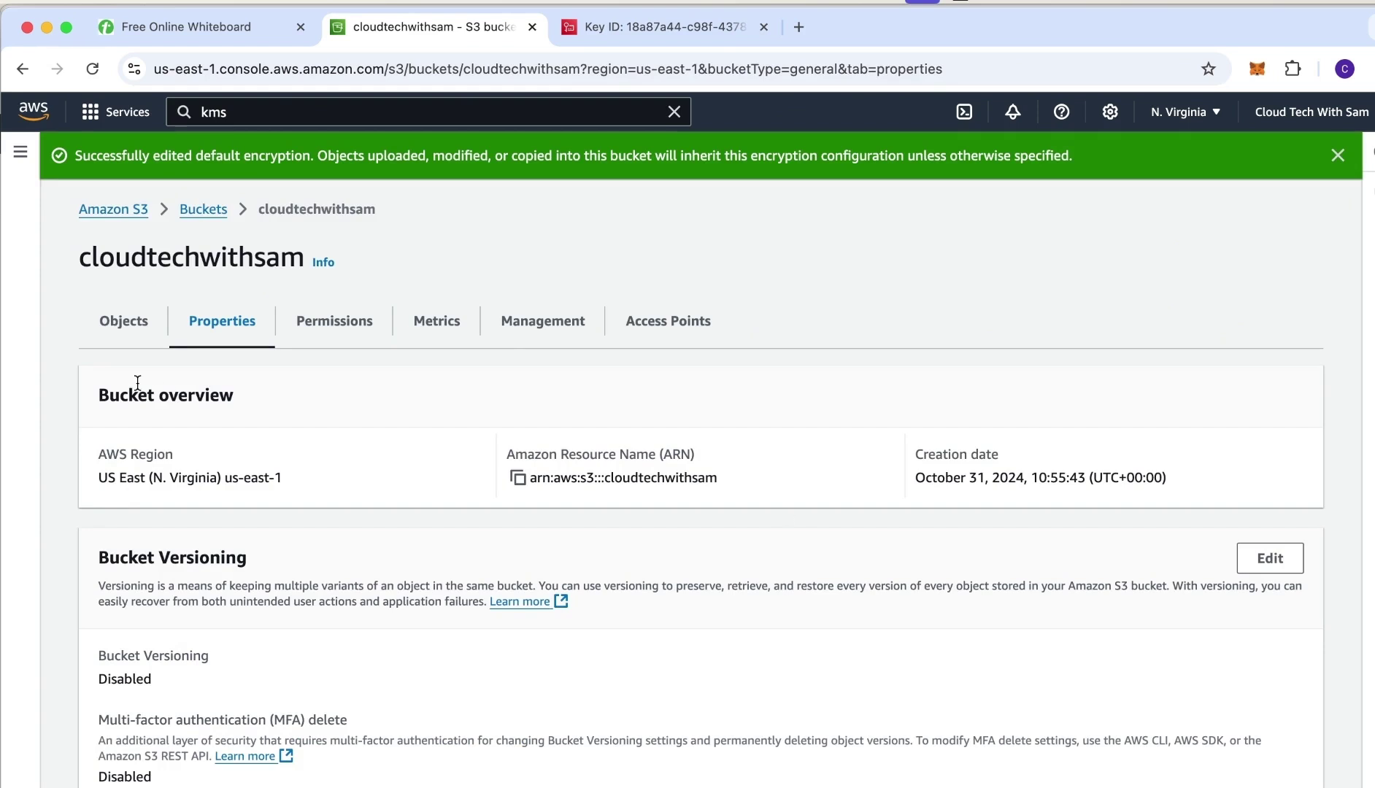
# - Permanently delete SFTP.png from the cloudtechwithsam bucket, confirming with "permanently delete", and return to its object list
pyautogui.click(204, 209)
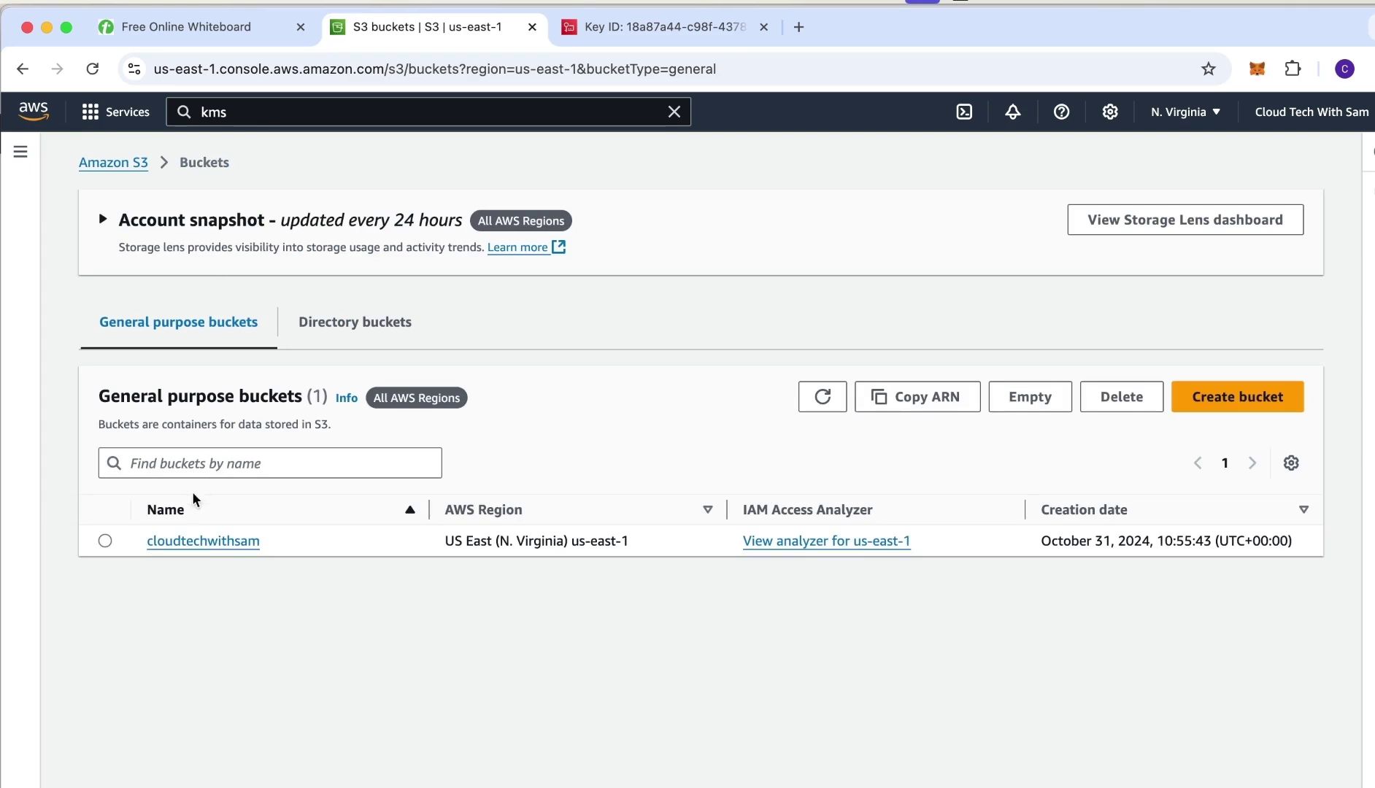
pyautogui.click(190, 540)
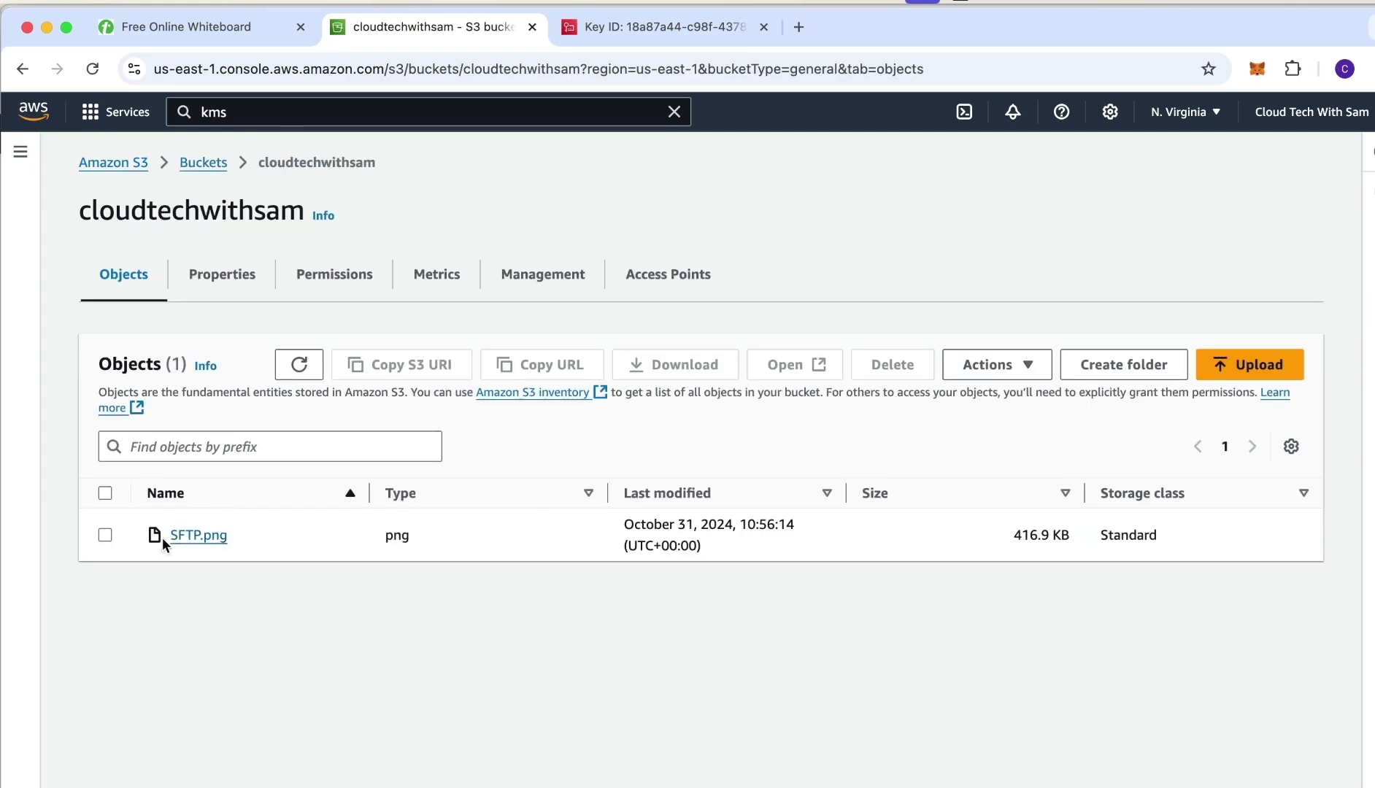
pyautogui.click(105, 534)
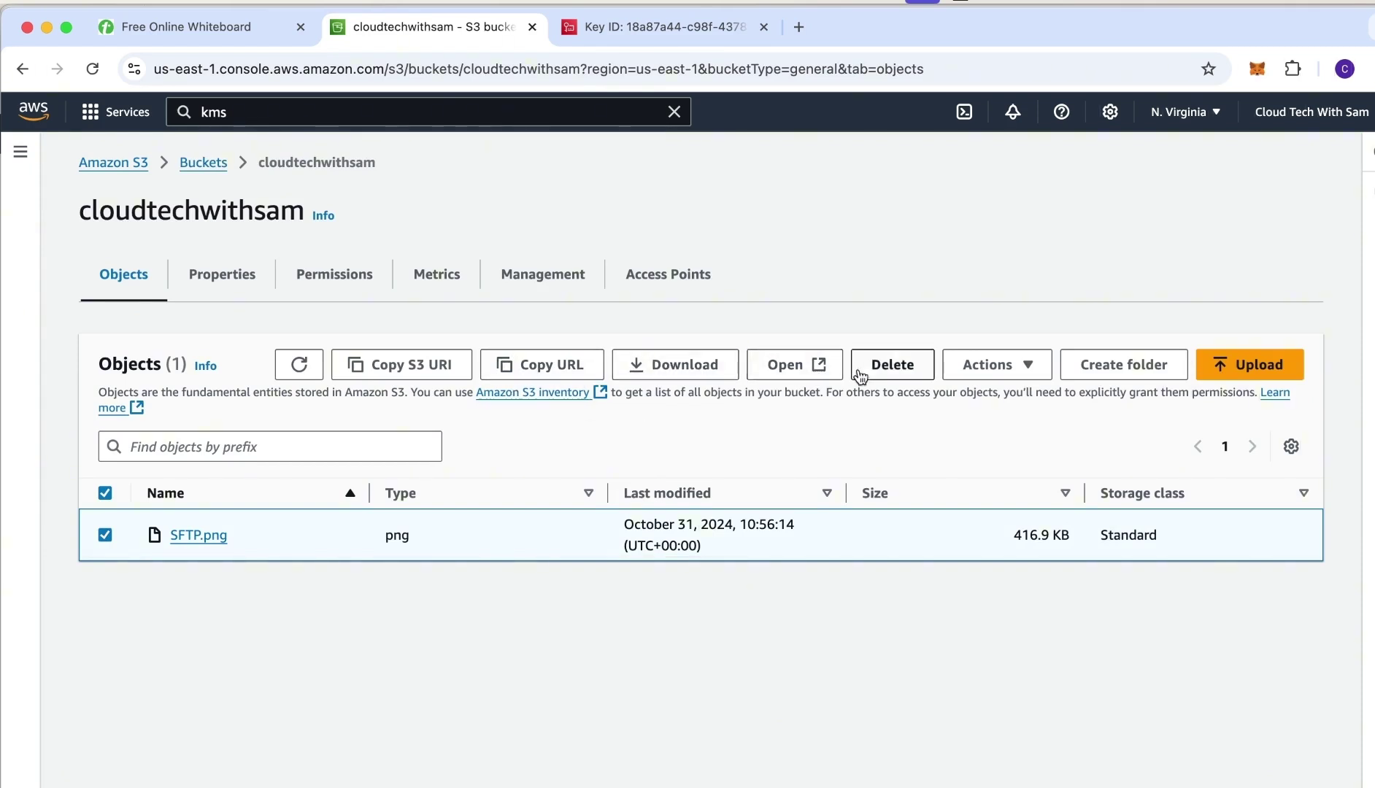
pyautogui.click(891, 367)
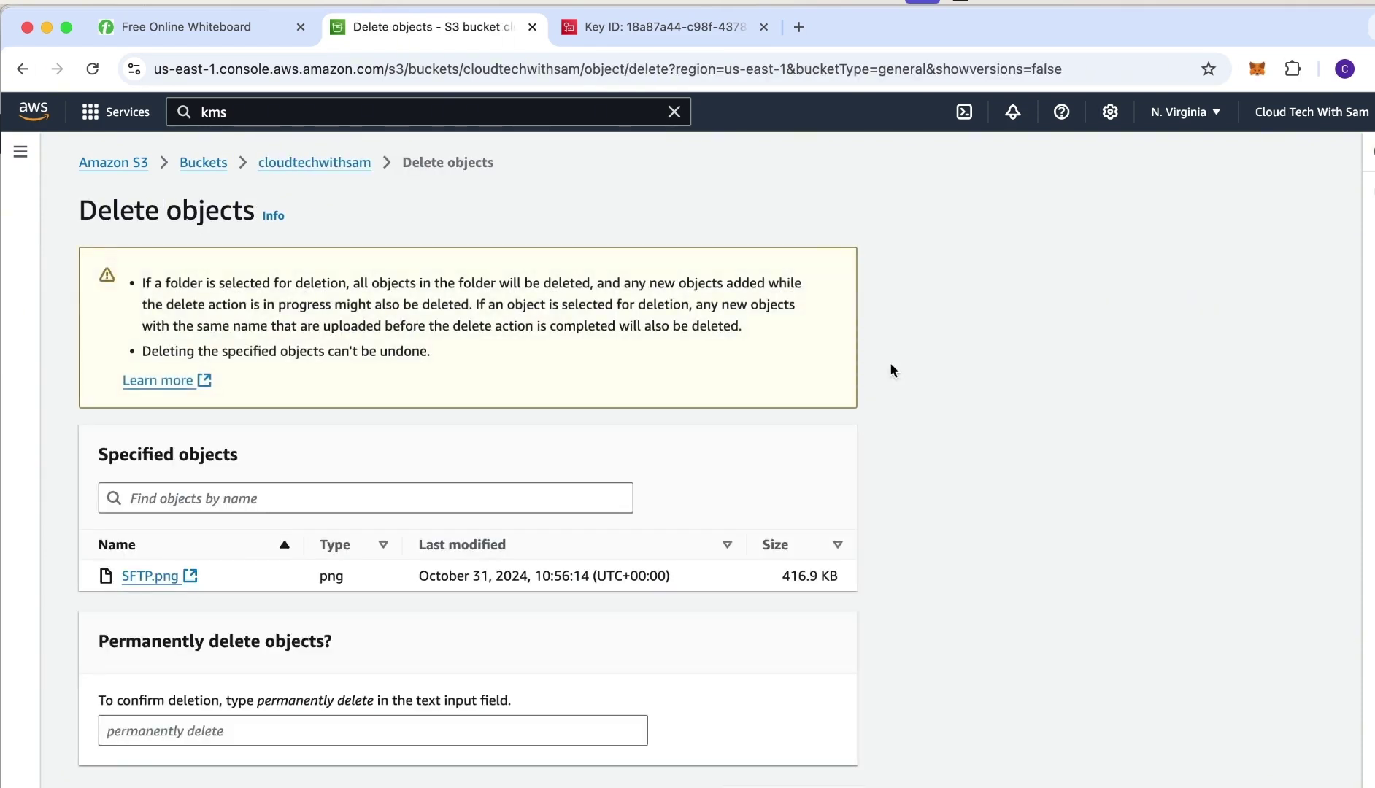
pyautogui.scroll(-1, 401, 584)
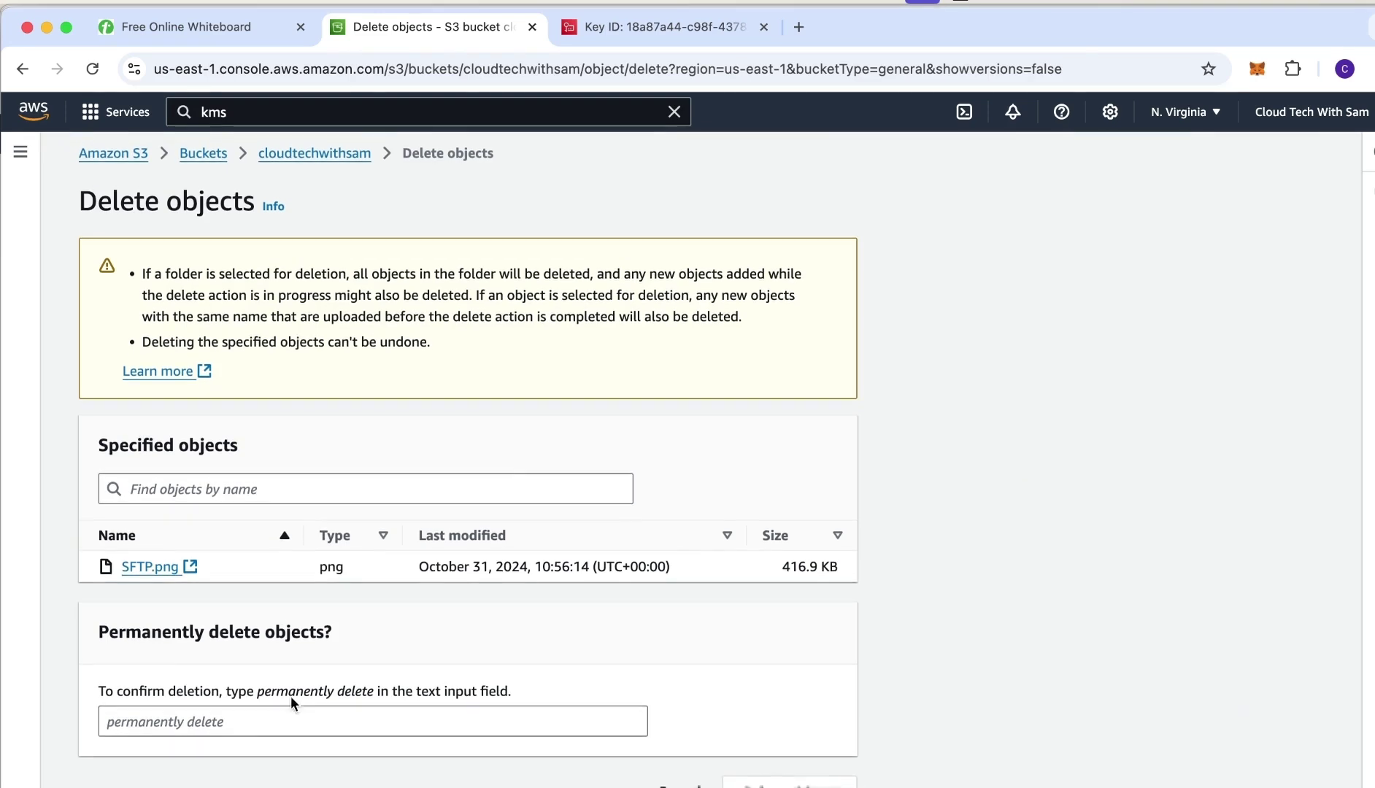
pyautogui.moveTo(257, 692); pyautogui.dragTo(350, 701)
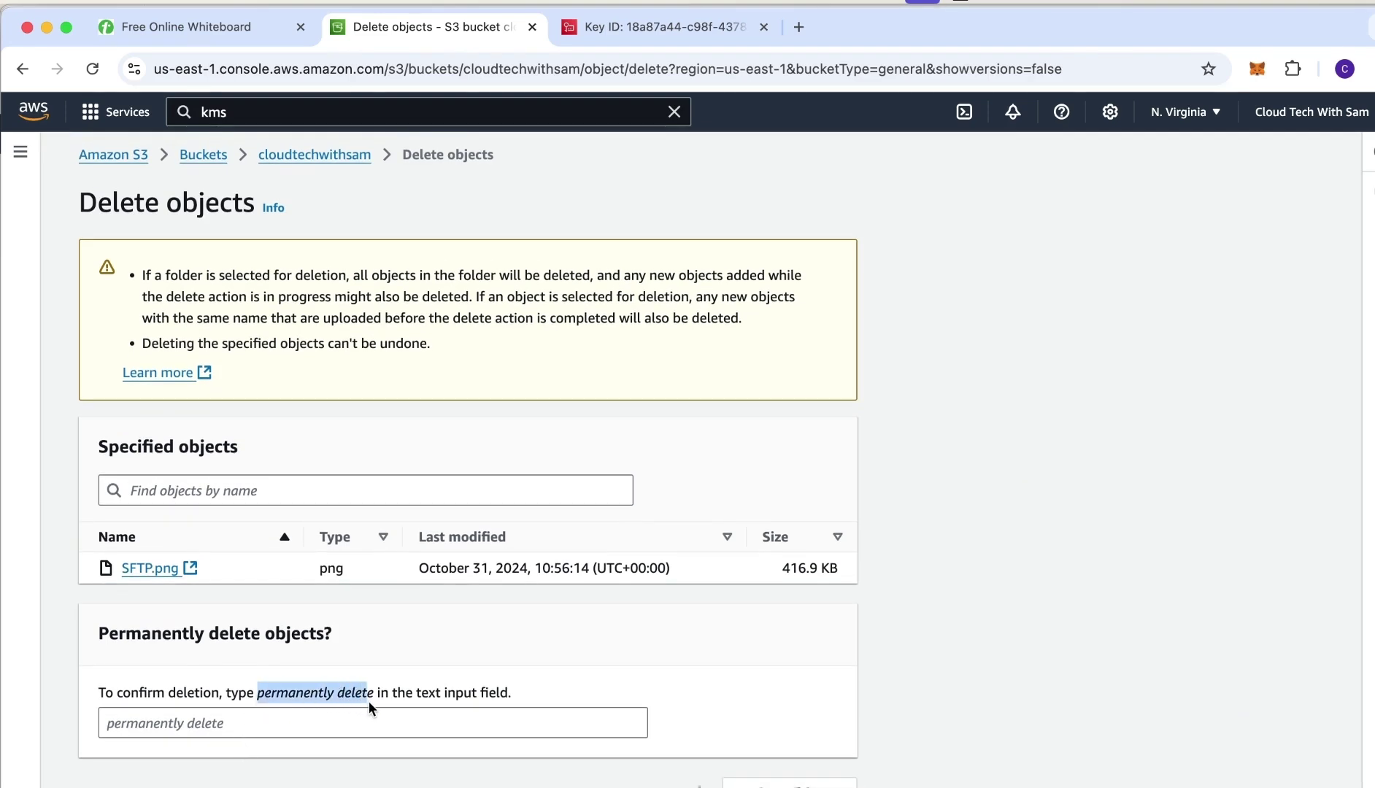
pyautogui.click(266, 730)
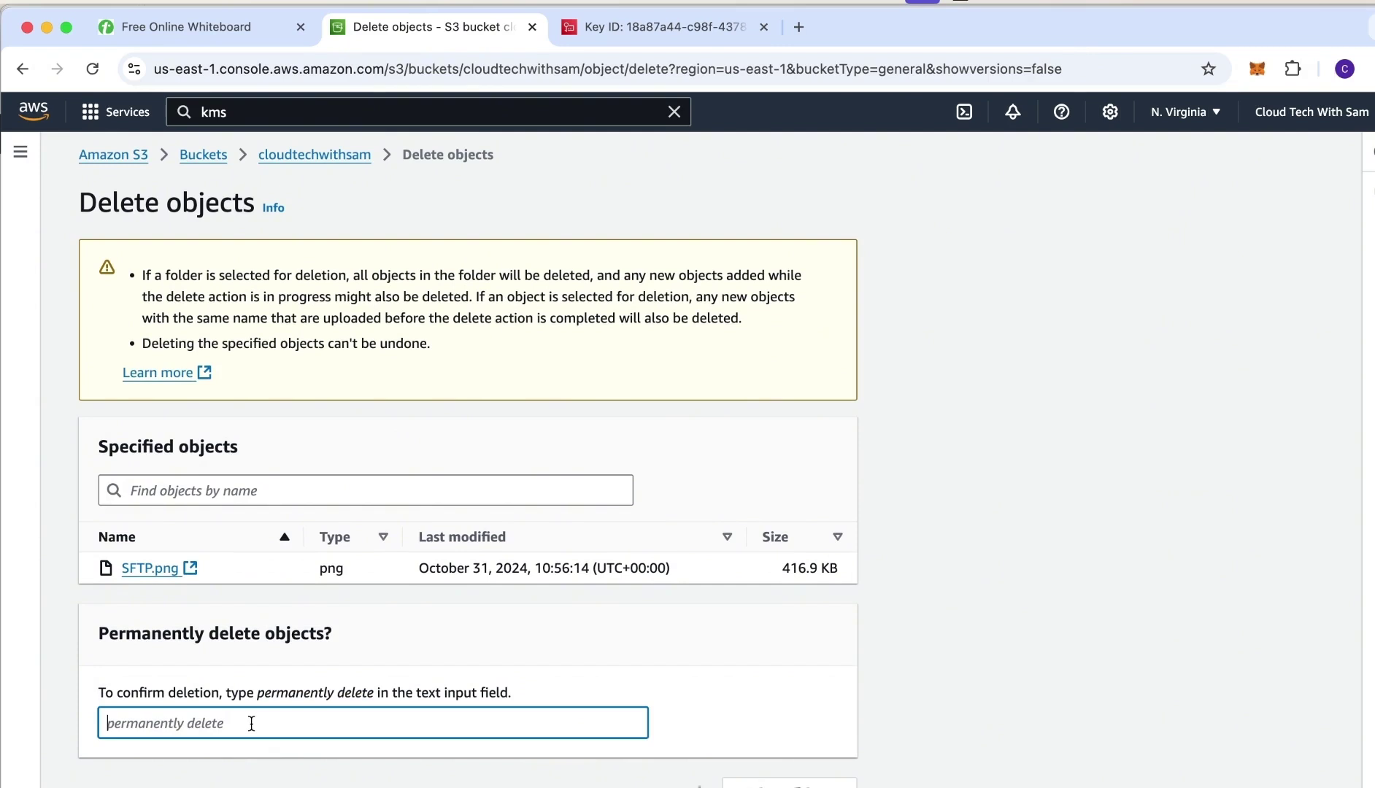
pyautogui.press('super+v')
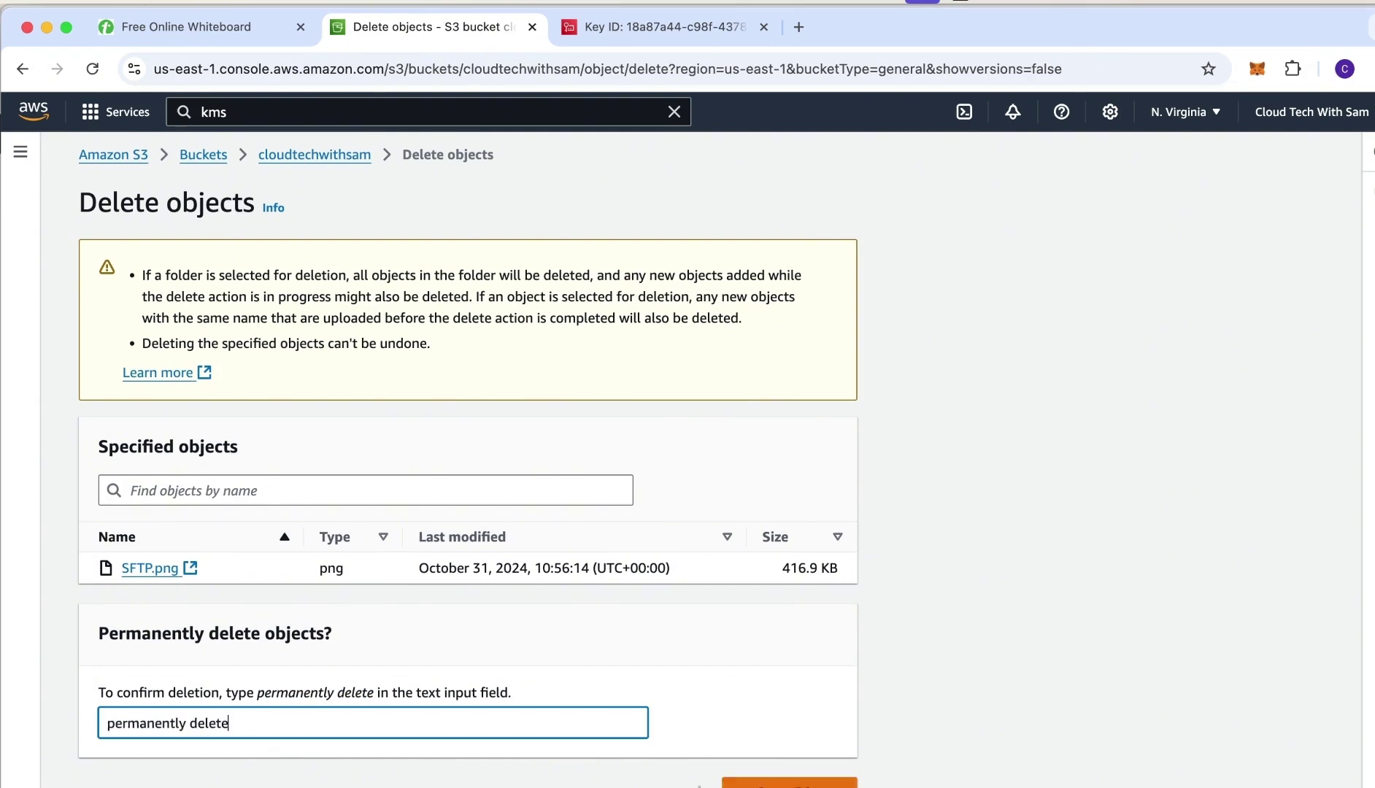
pyautogui.press('Return')
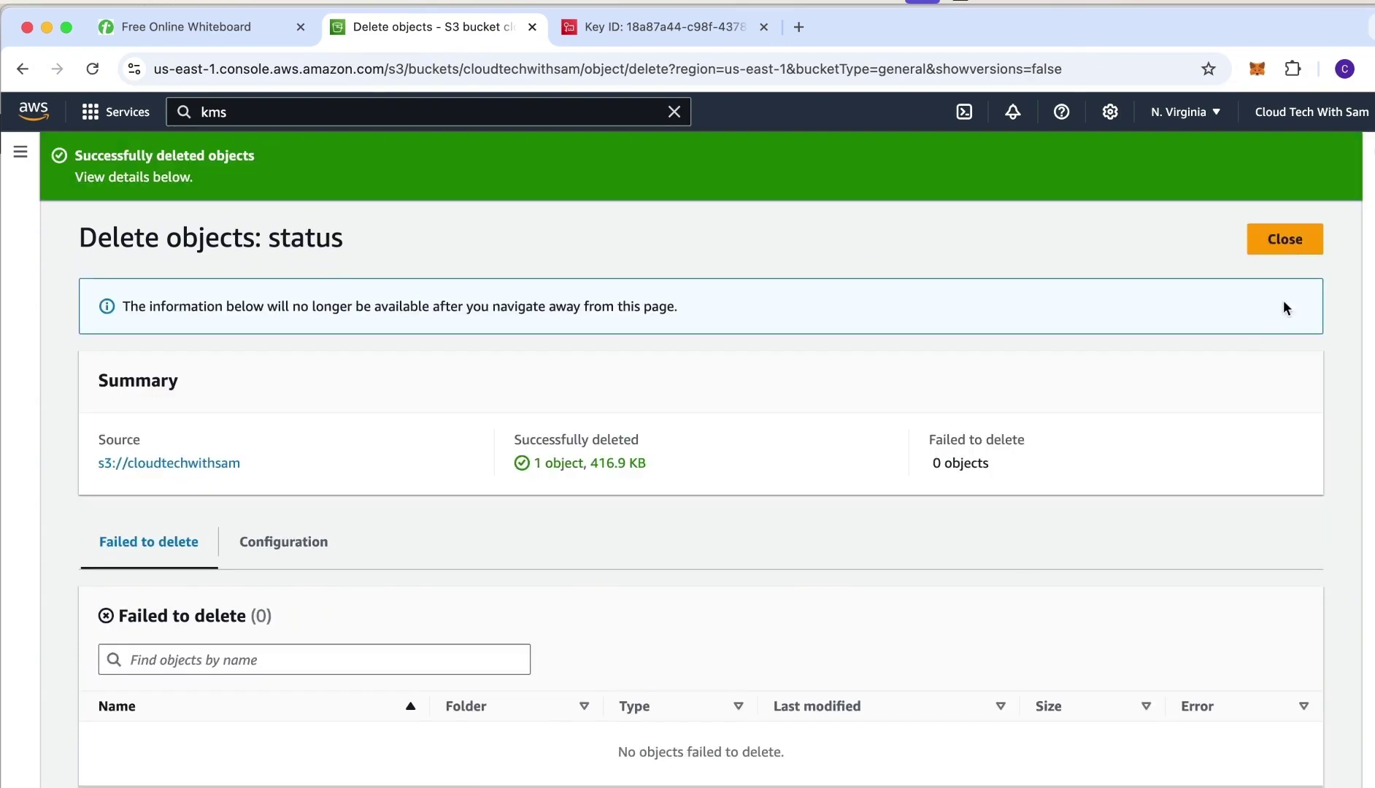
pyautogui.click(1278, 239)
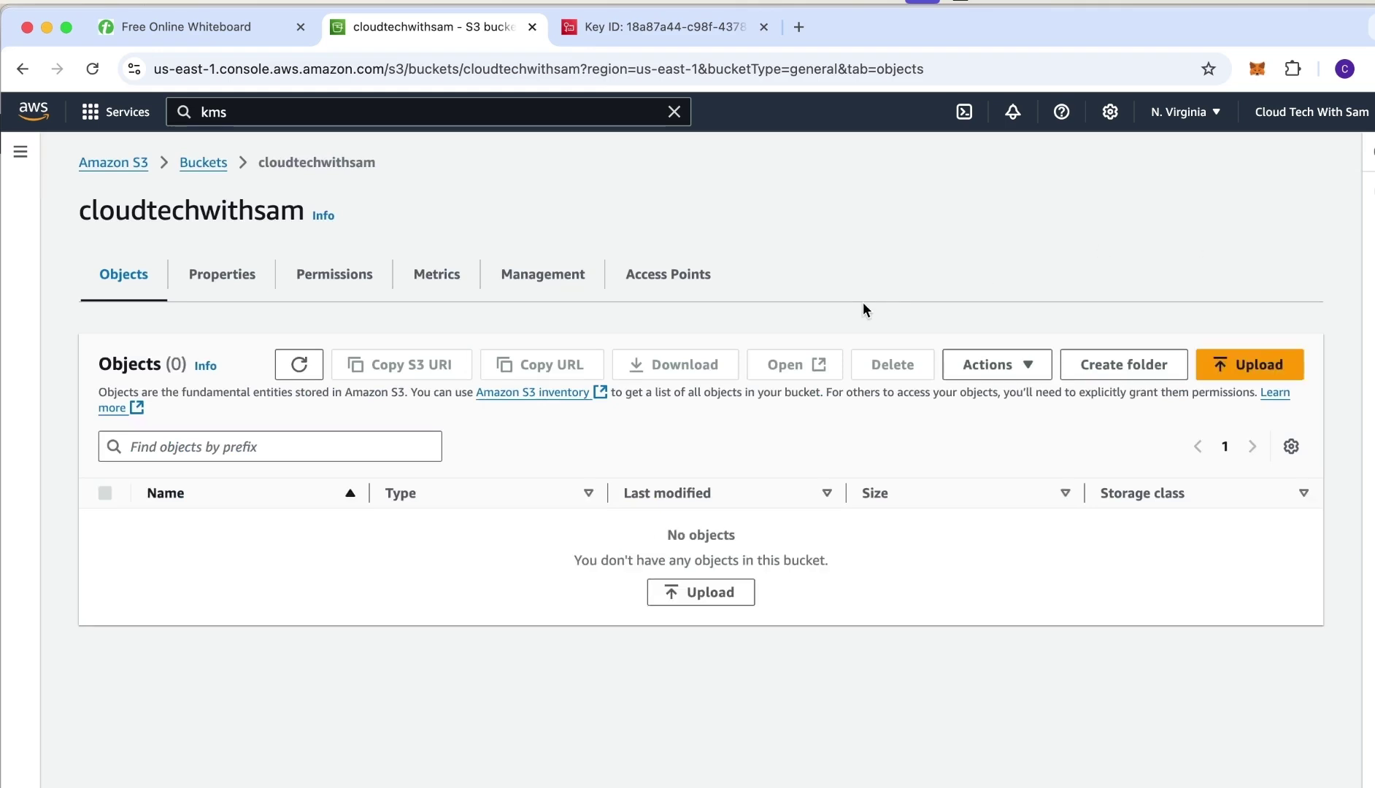
# - Upload welcome back.png and SFTP.png from the s3 folder to the cloudtechwithsam bucket, and close the KMS key details page
pyautogui.click(1222, 371)
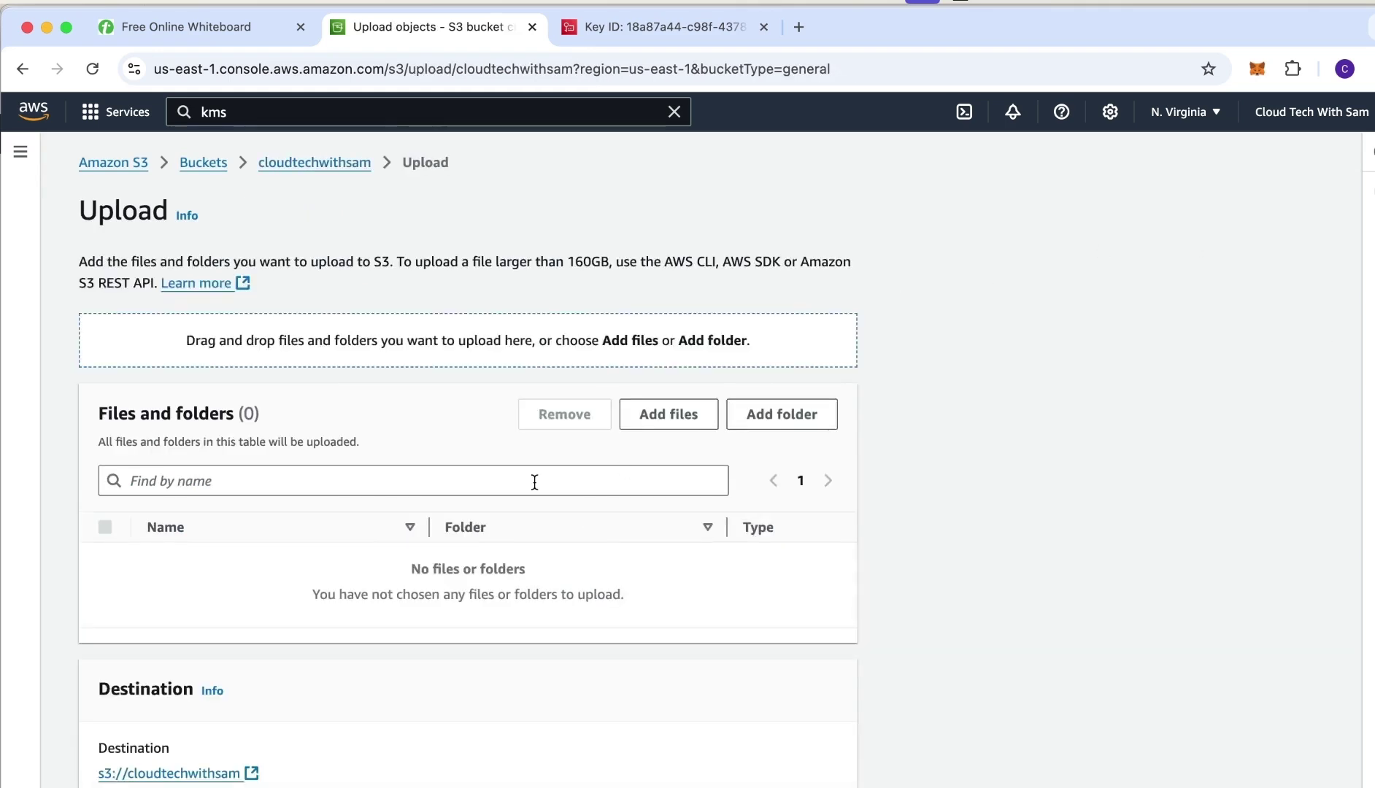
pyautogui.click(668, 415)
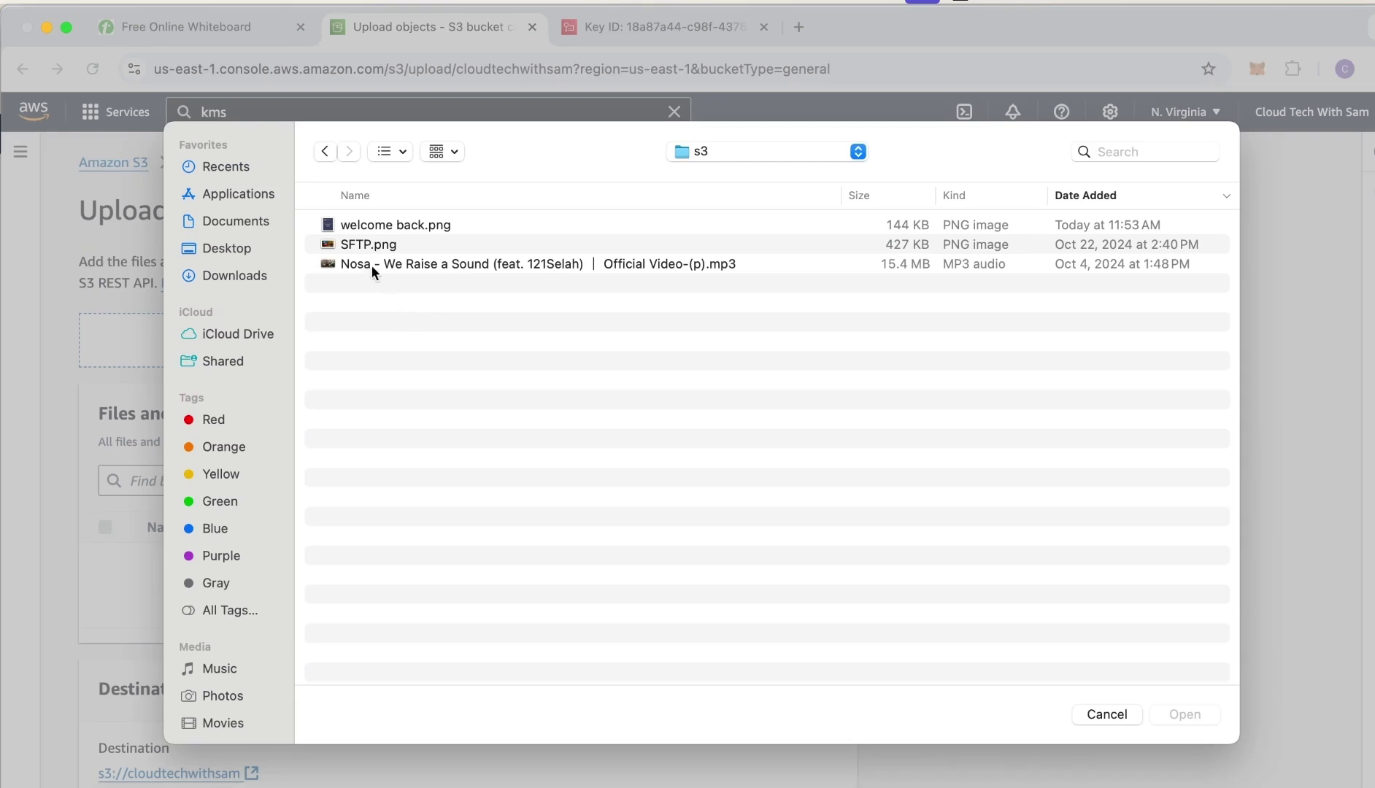
pyautogui.click(344, 228)
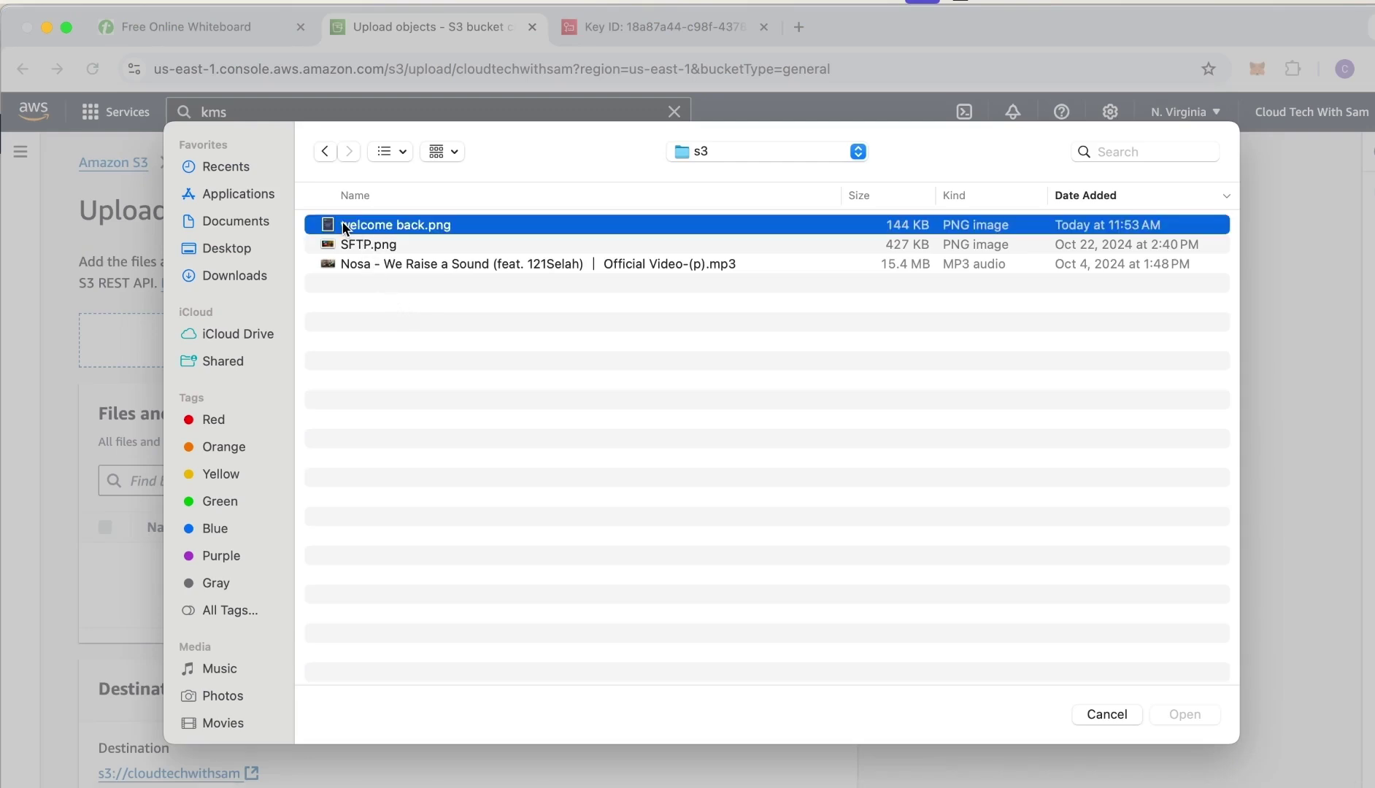
pyautogui.keyDown('shift'); pyautogui.click(347, 244); pyautogui.keyUp('shift')
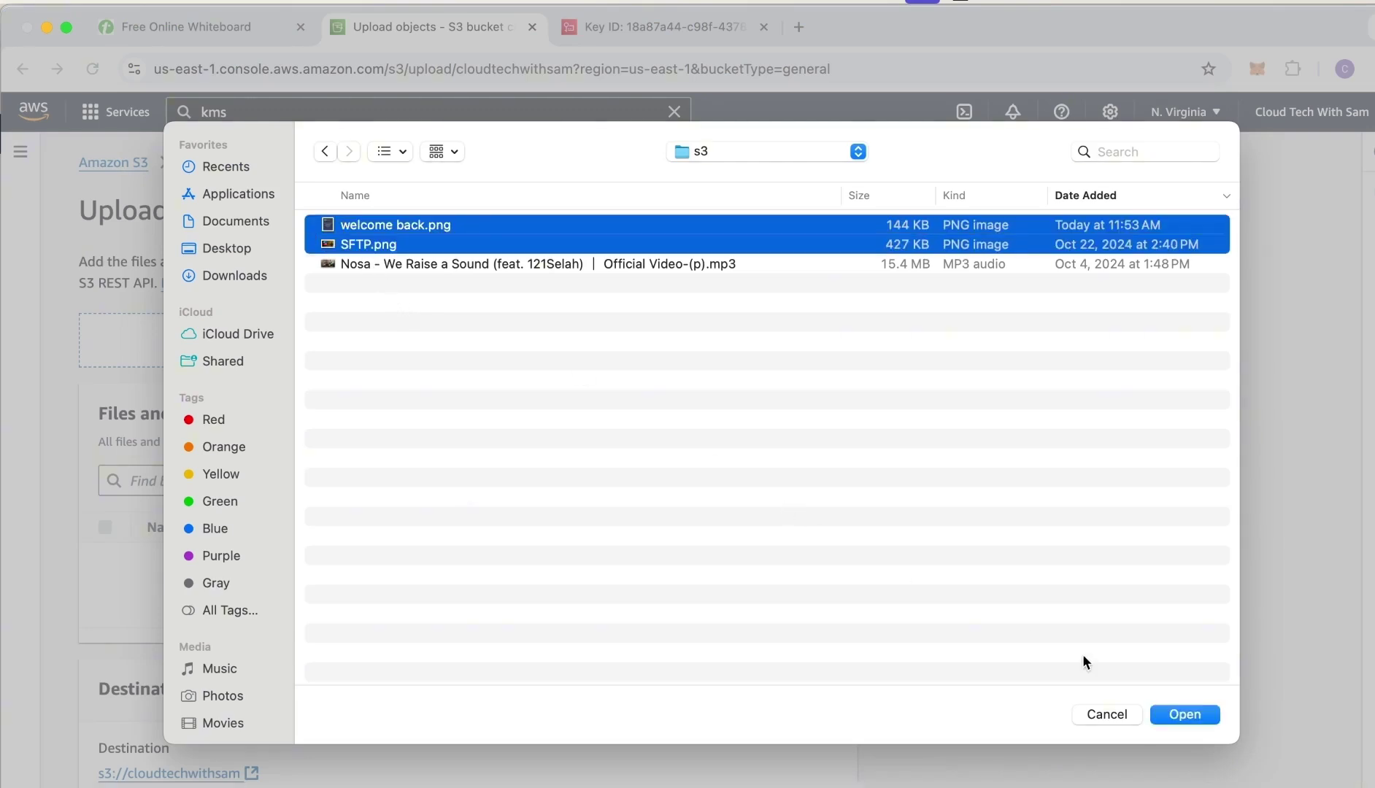
pyautogui.click(1197, 715)
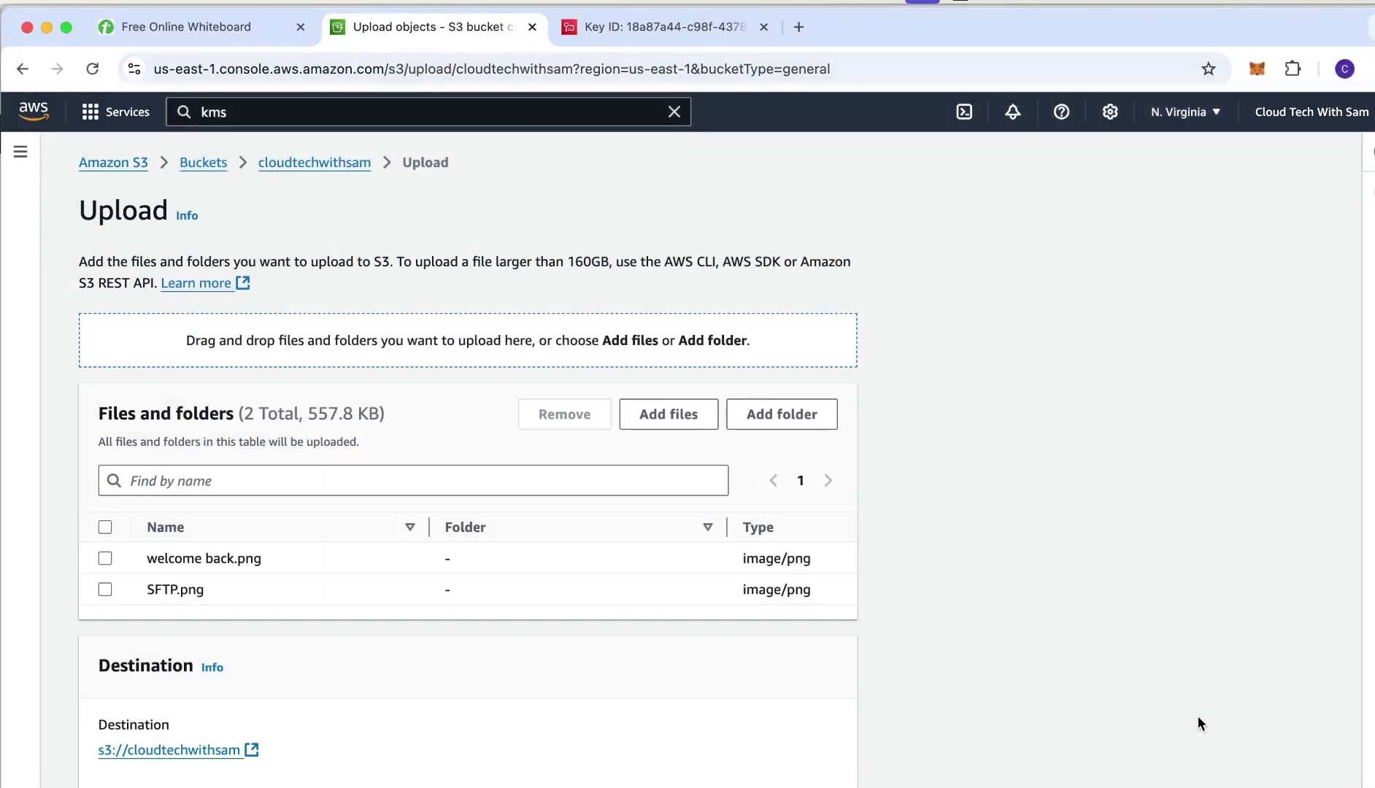
pyautogui.scroll(-3, 1050, 671)
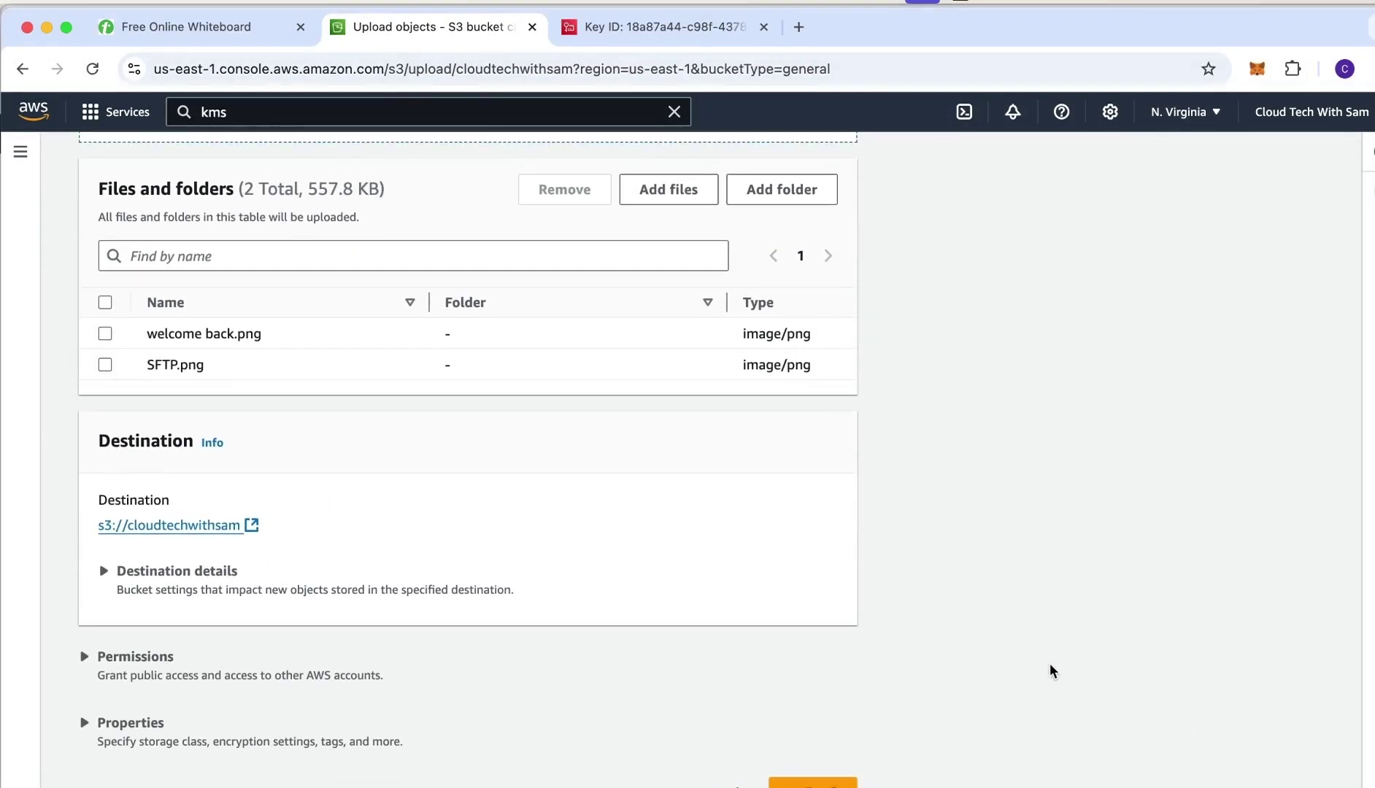
pyautogui.click(812, 783)
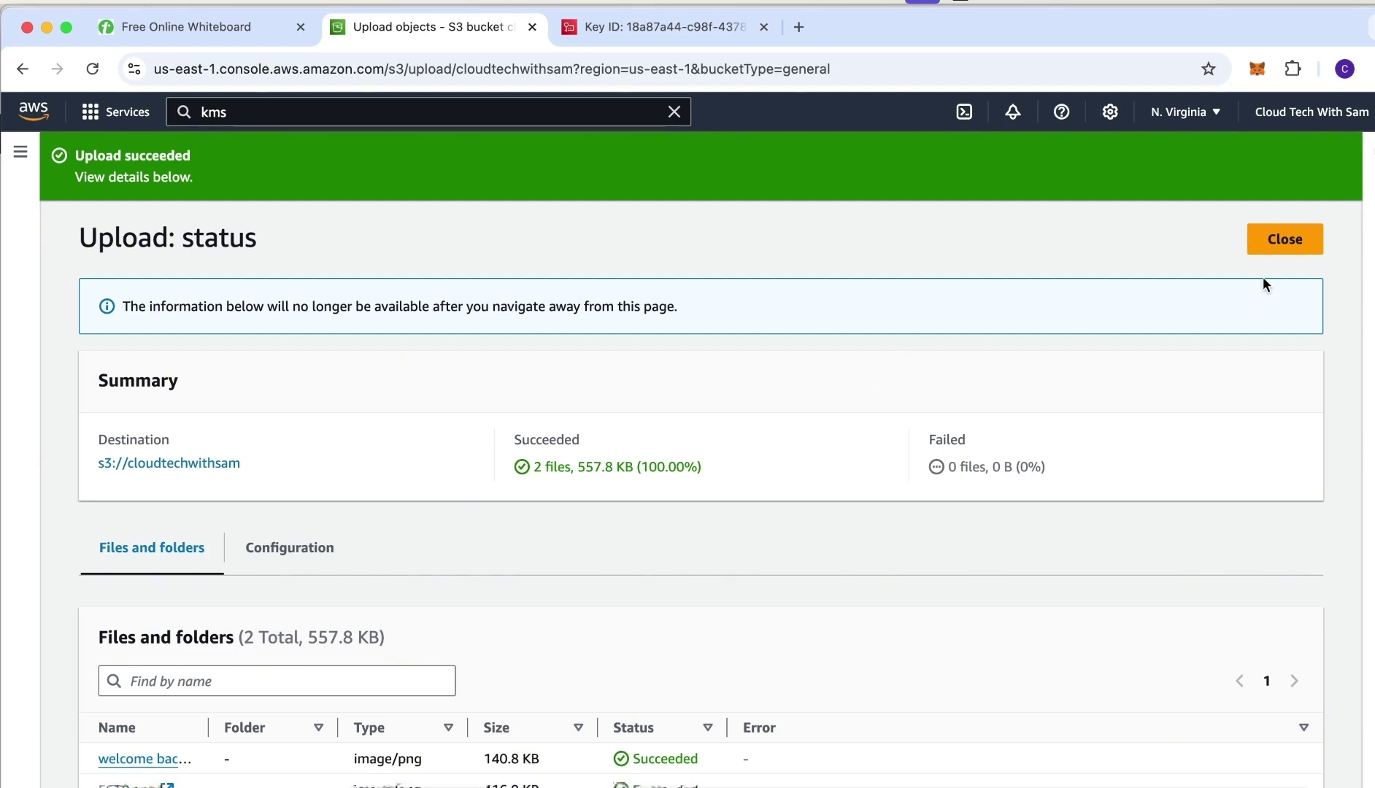
pyautogui.click(1284, 240)
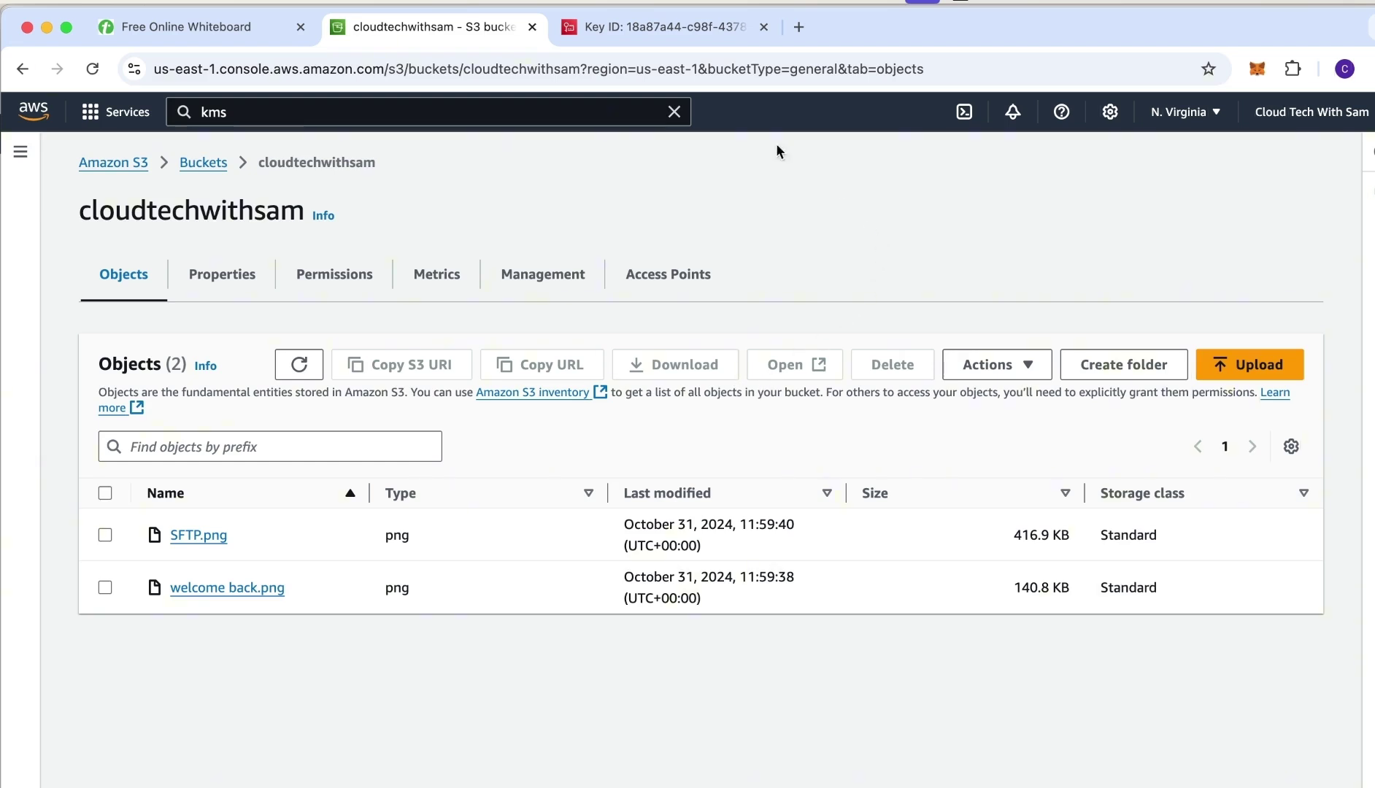
pyautogui.click(693, 29)
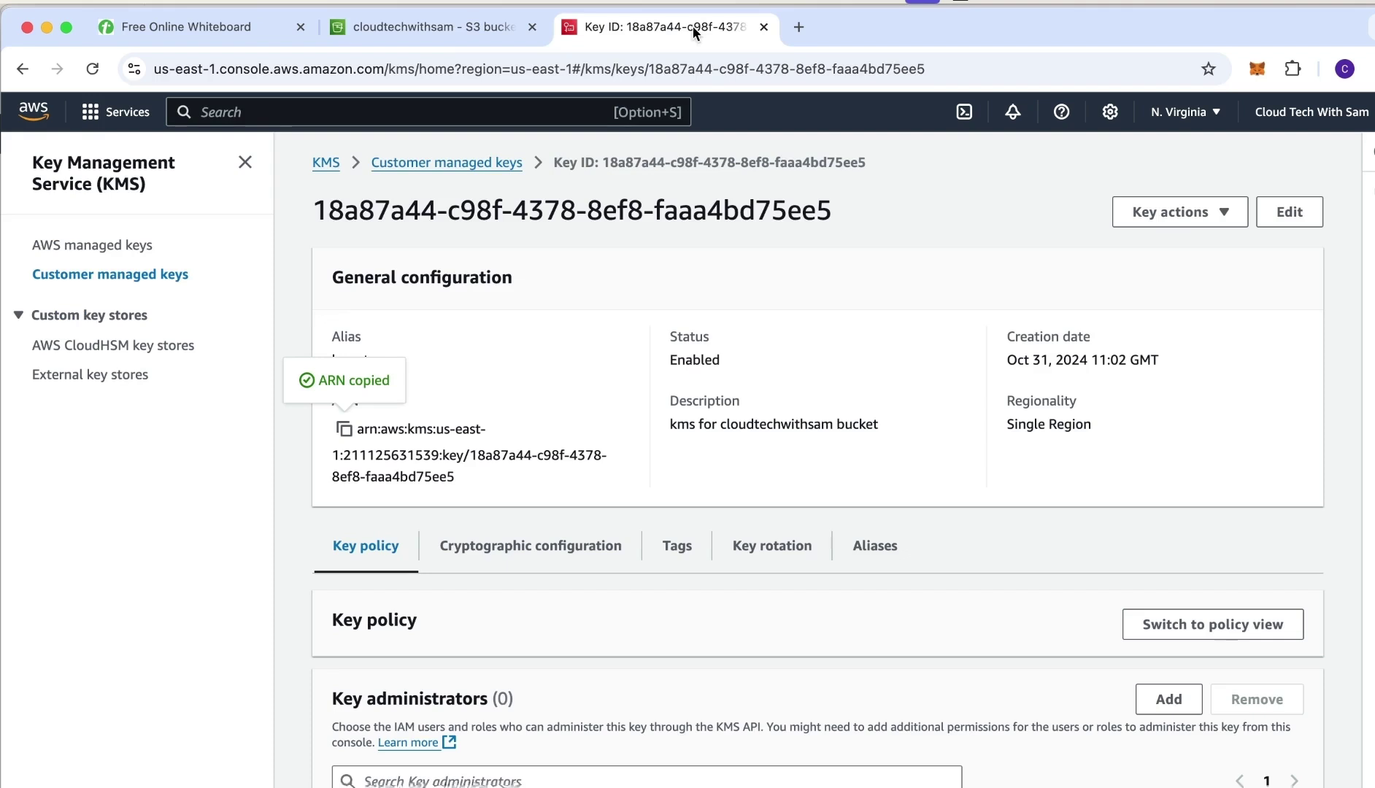
pyautogui.click(762, 28)
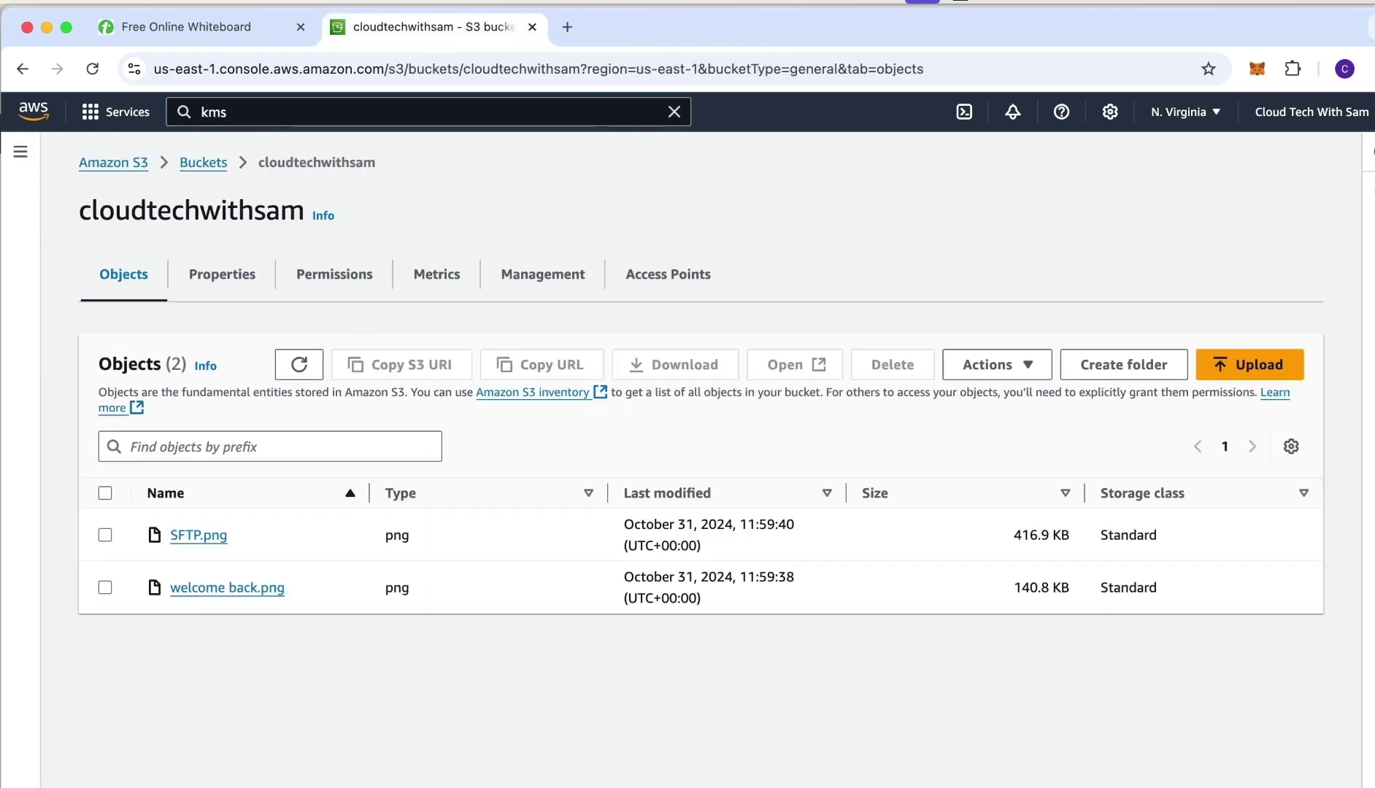
# - Switch to the IAM user's session in Safari, refresh the cloudtechwithsam object list, and open SFTP.png to check access
pyautogui.moveTo(522, 784)
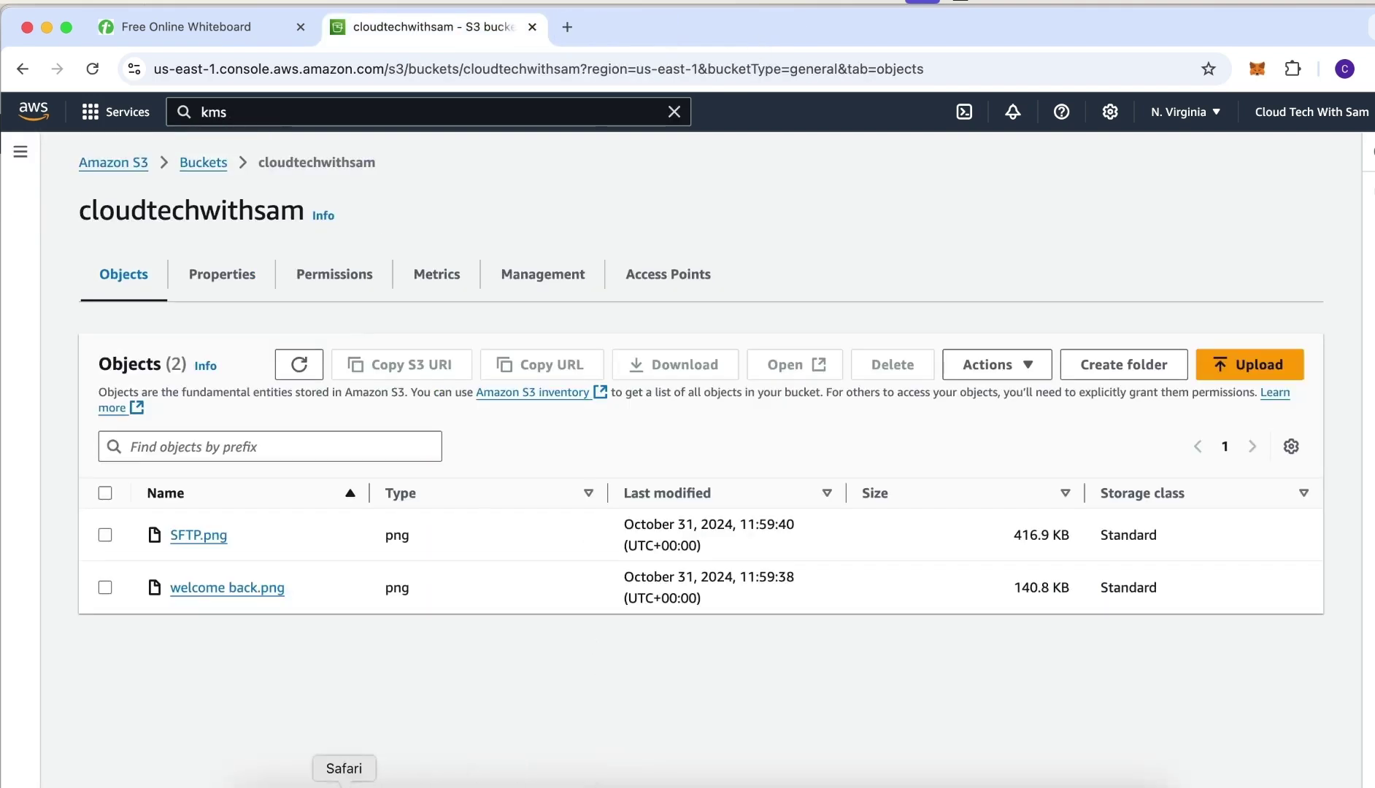
pyautogui.click(343, 784)
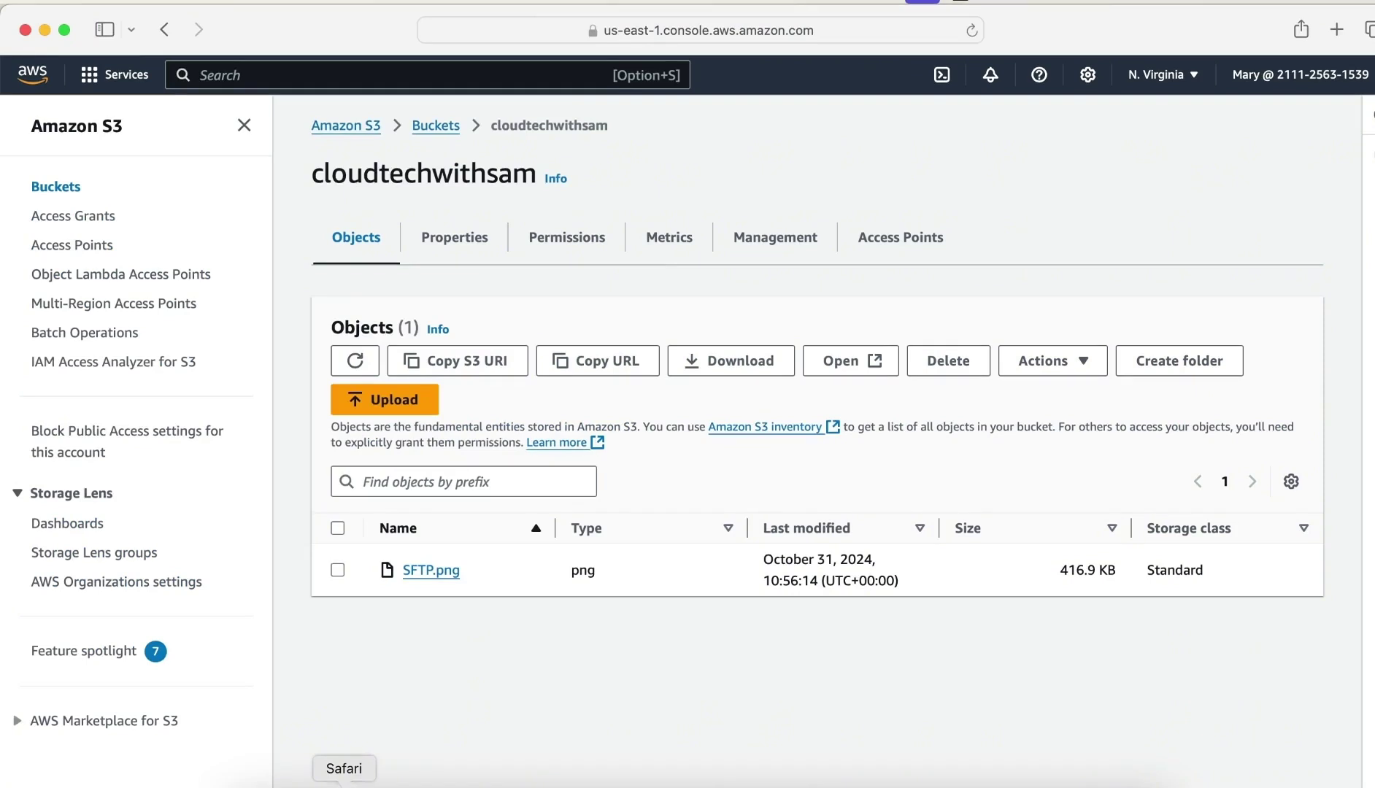
pyautogui.click(356, 361)
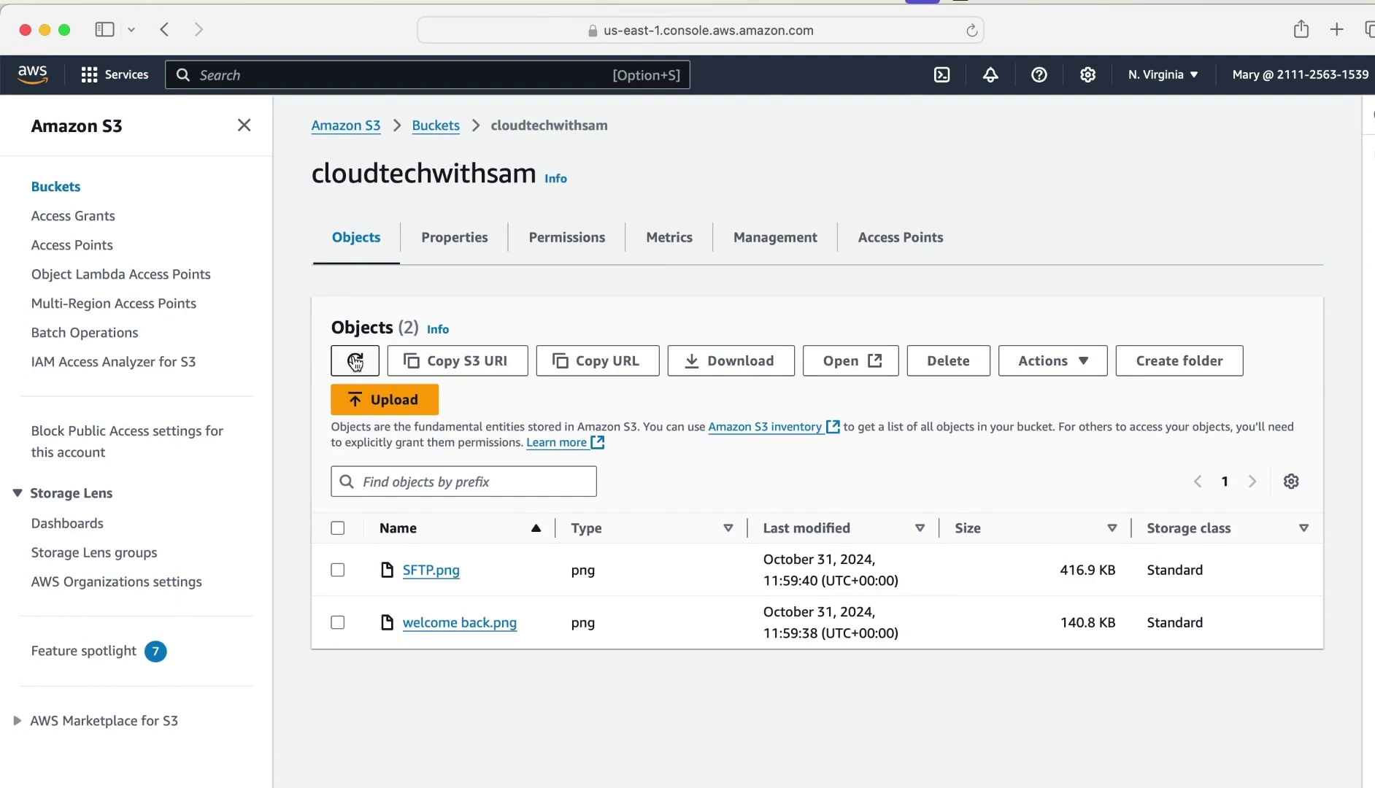
pyautogui.click(337, 570)
pyautogui.click(847, 362)
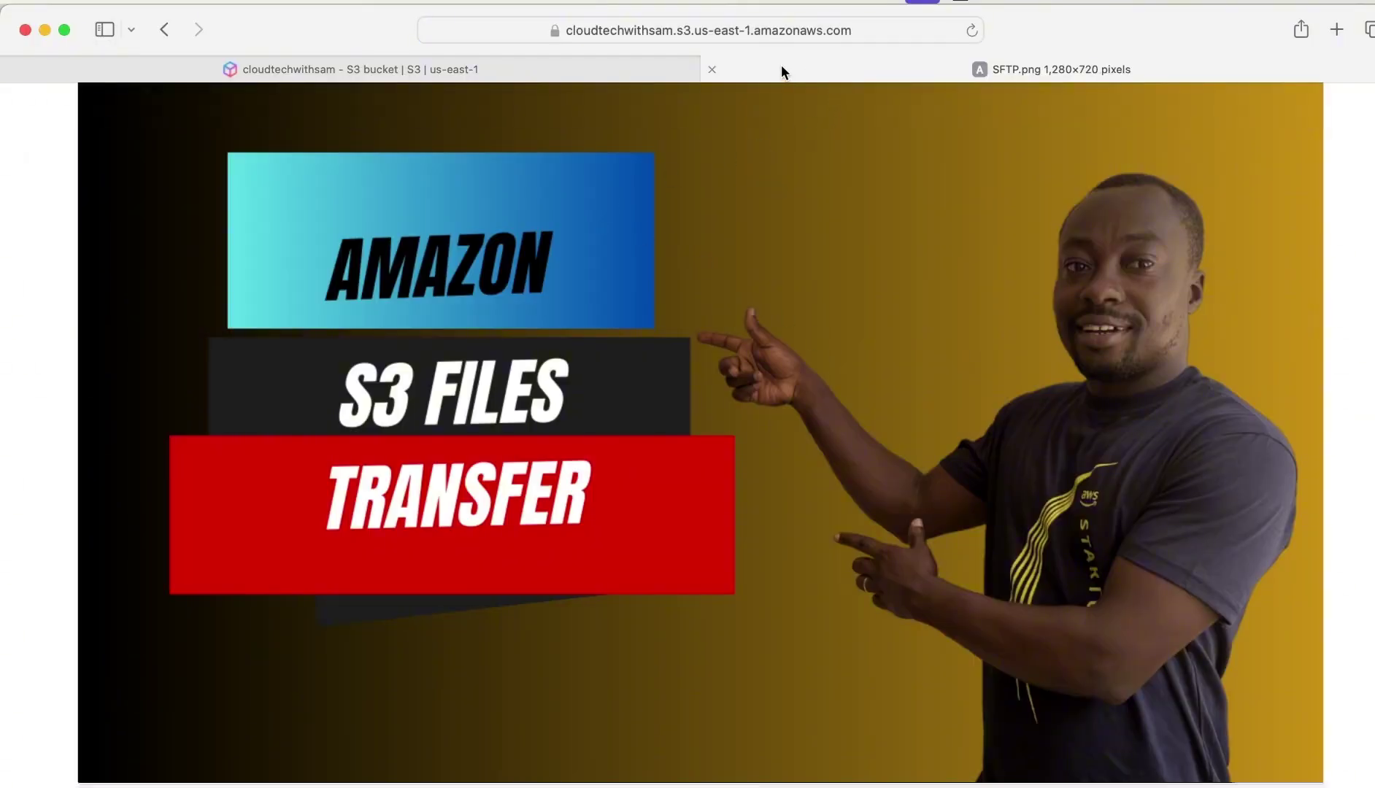
pyautogui.click(712, 70)
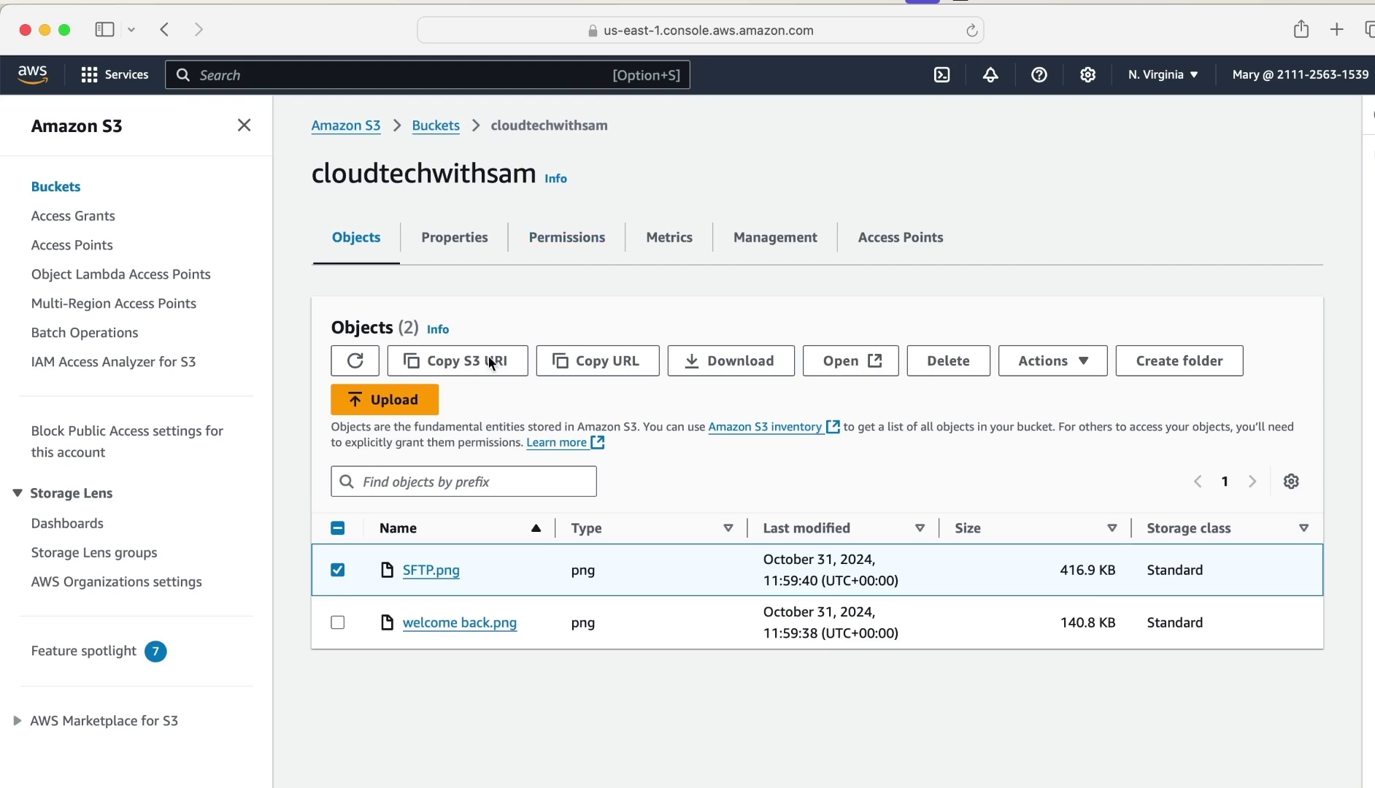
# - Open only welcome back.png in the Safari session to check access, and close the image to return to the bucket
pyautogui.click(336, 571)
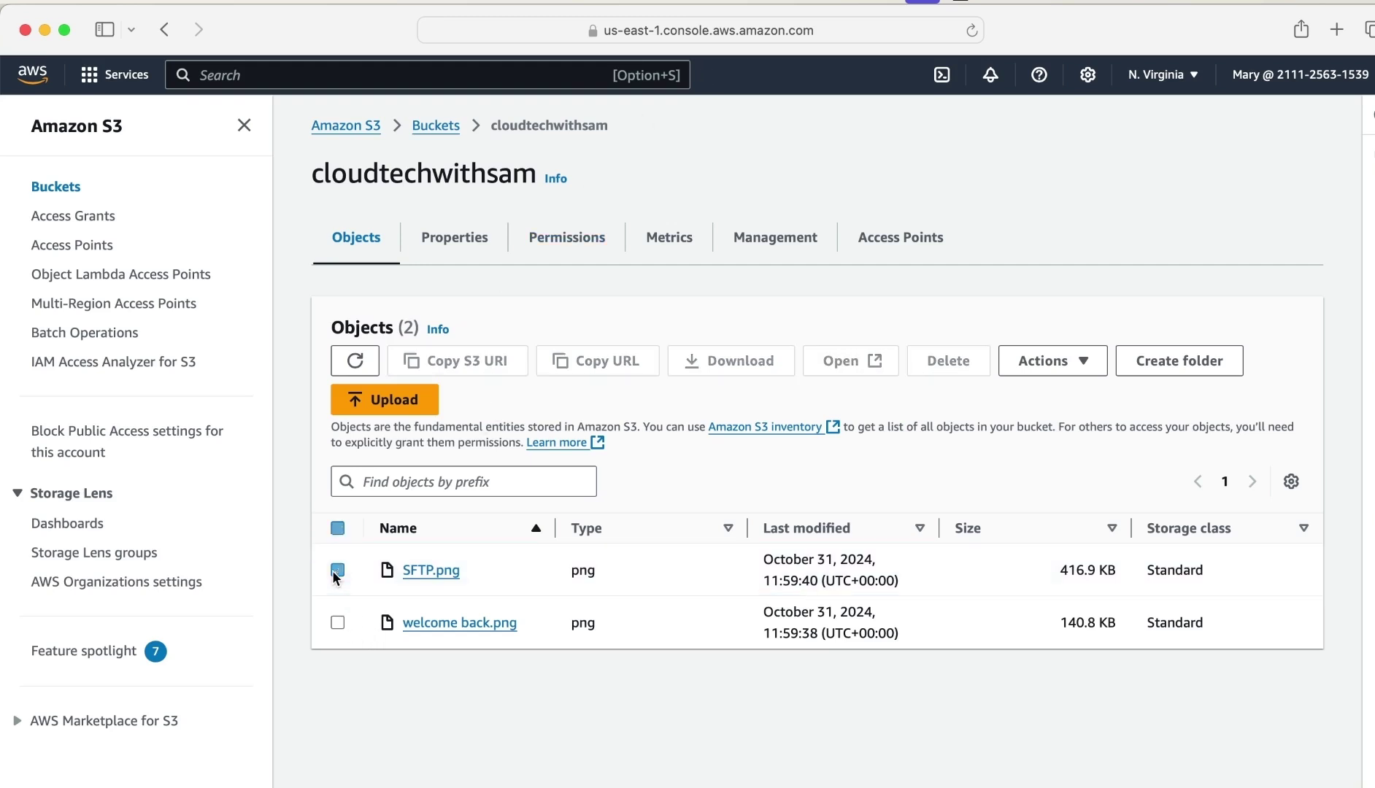
pyautogui.click(337, 622)
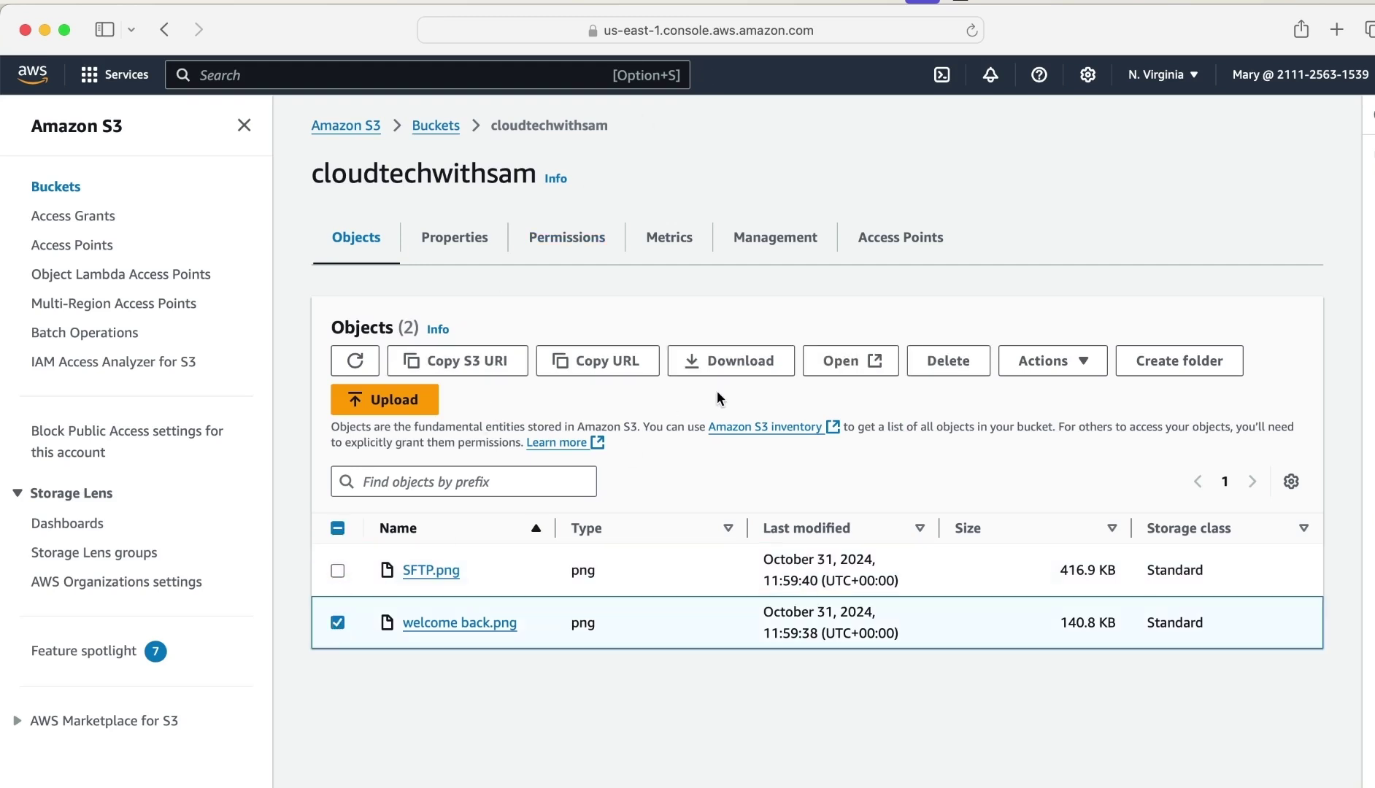
pyautogui.click(870, 363)
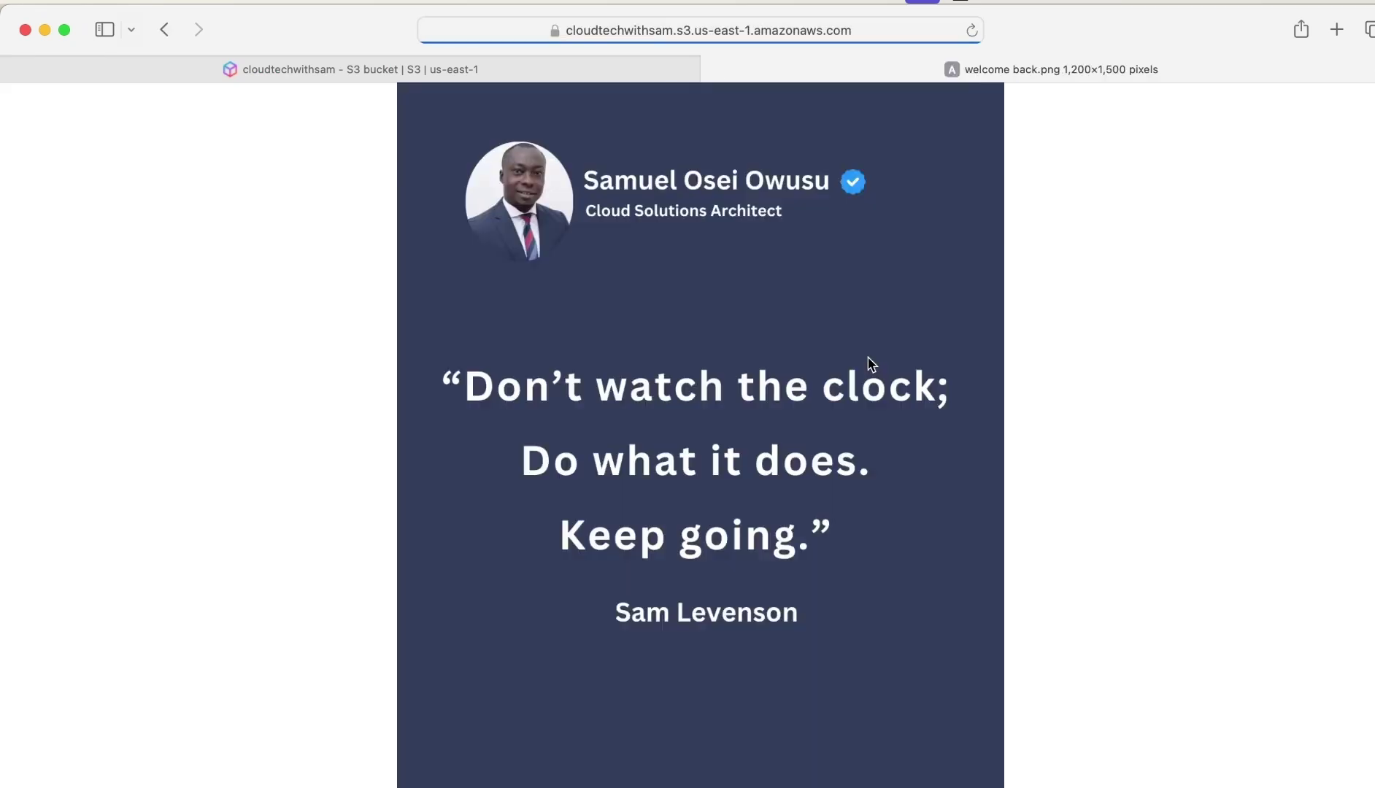
pyautogui.click(711, 70)
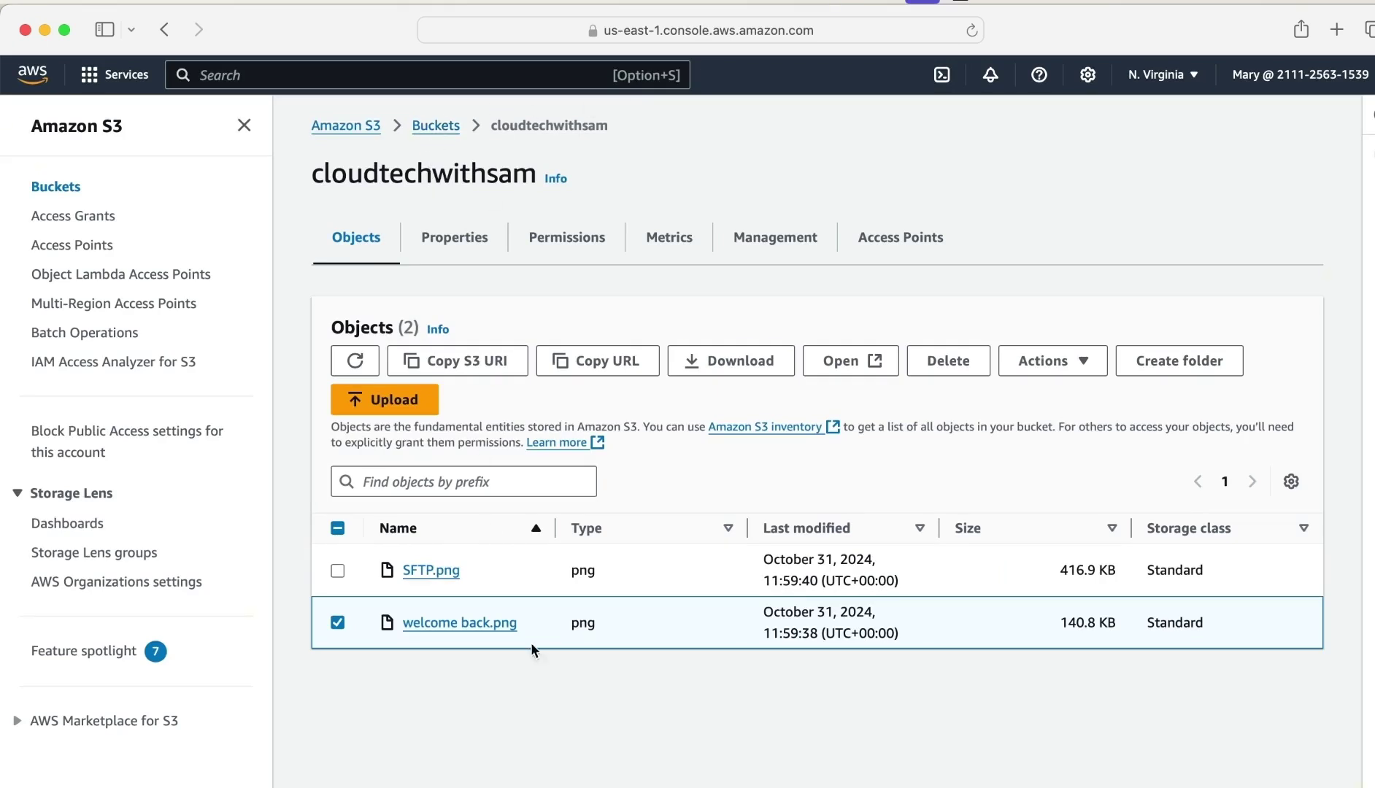
# - Switch to the other IAM user's session in Firefox, refresh the object list, and try to open SFTP.png
pyautogui.click(657, 785)
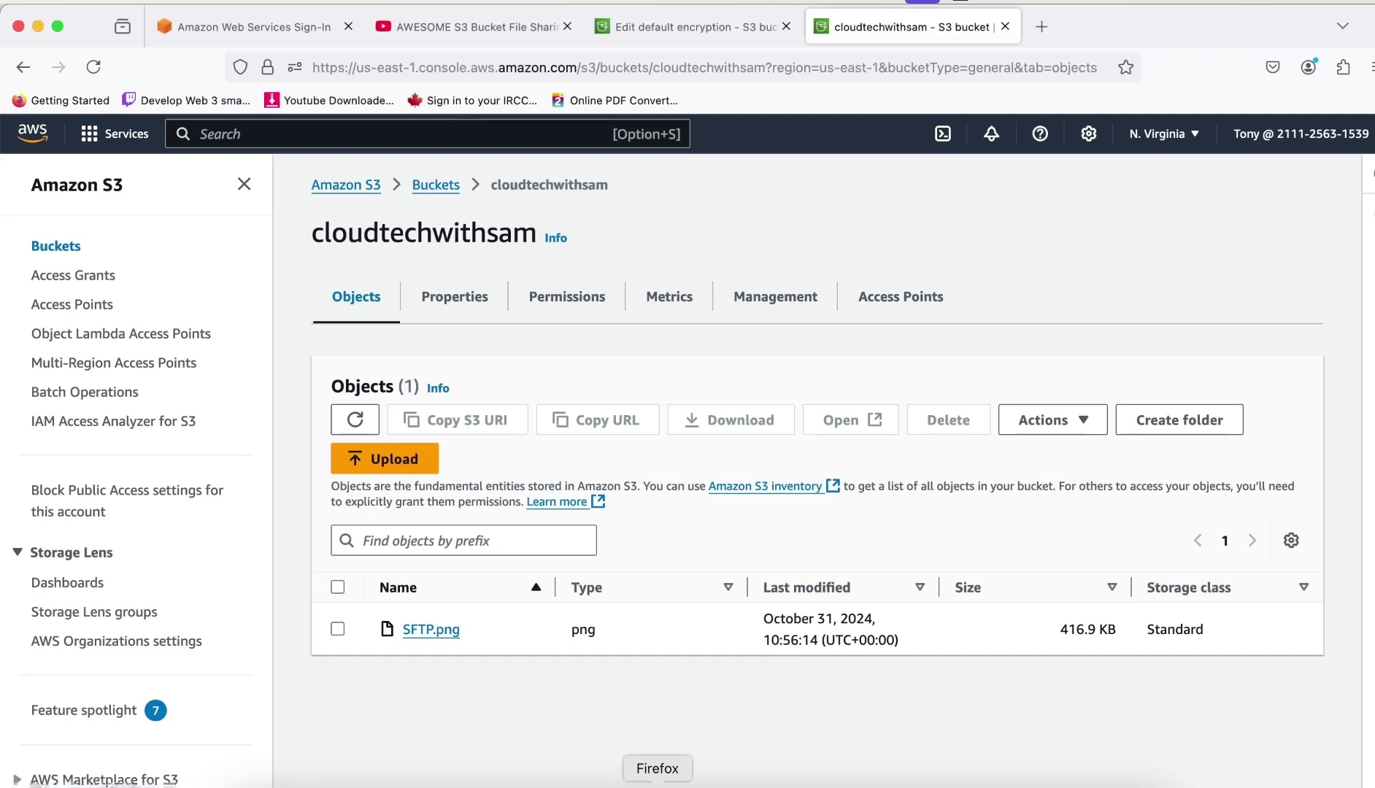
pyautogui.click(354, 422)
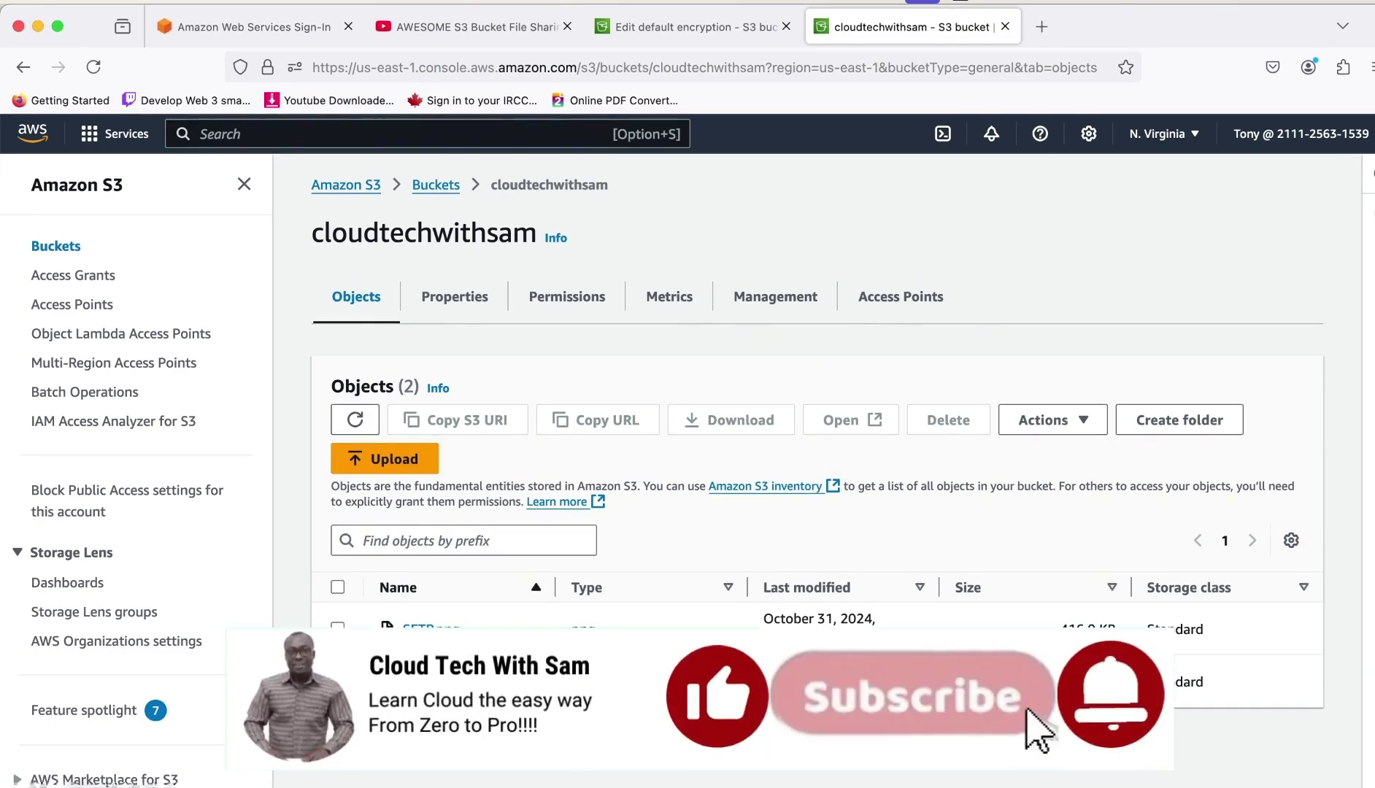
pyautogui.click(338, 629)
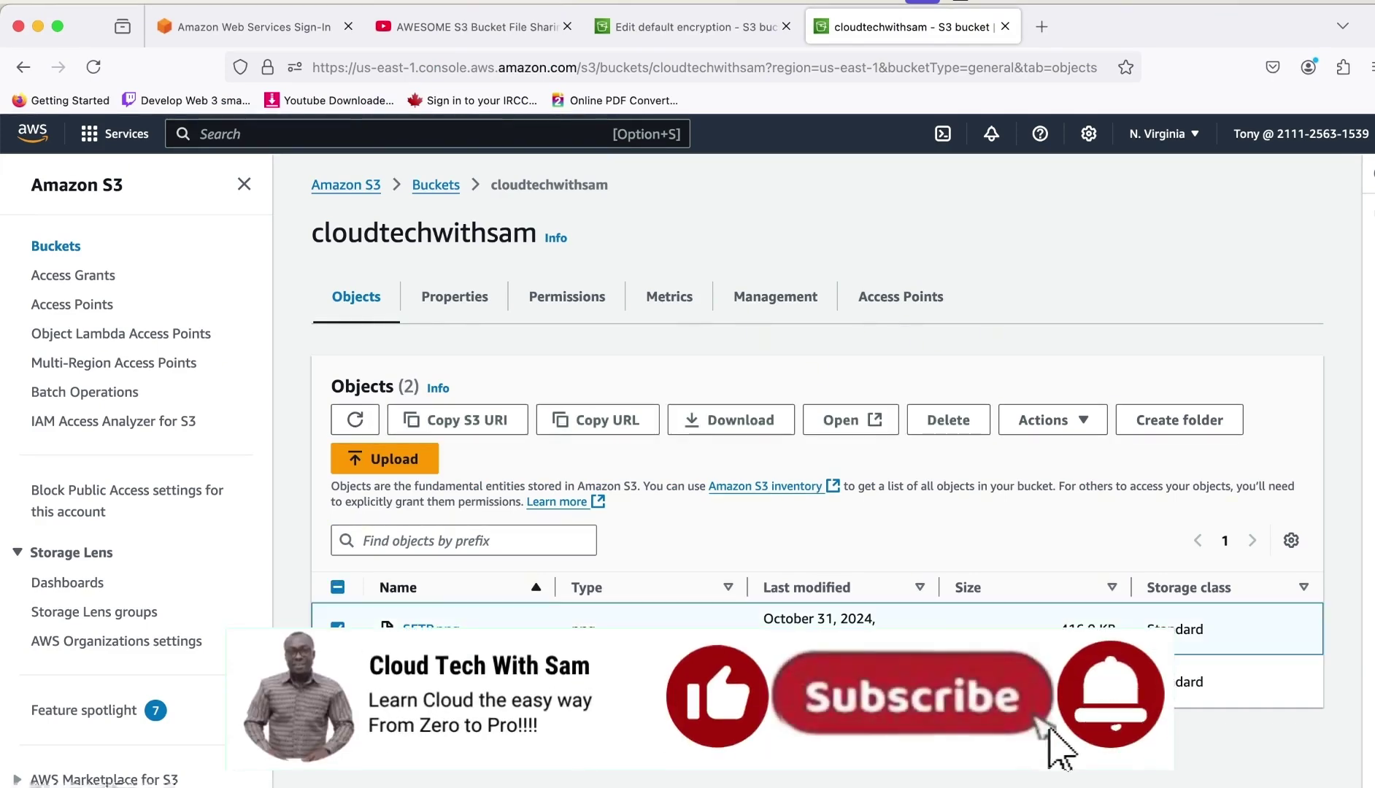
pyautogui.click(874, 422)
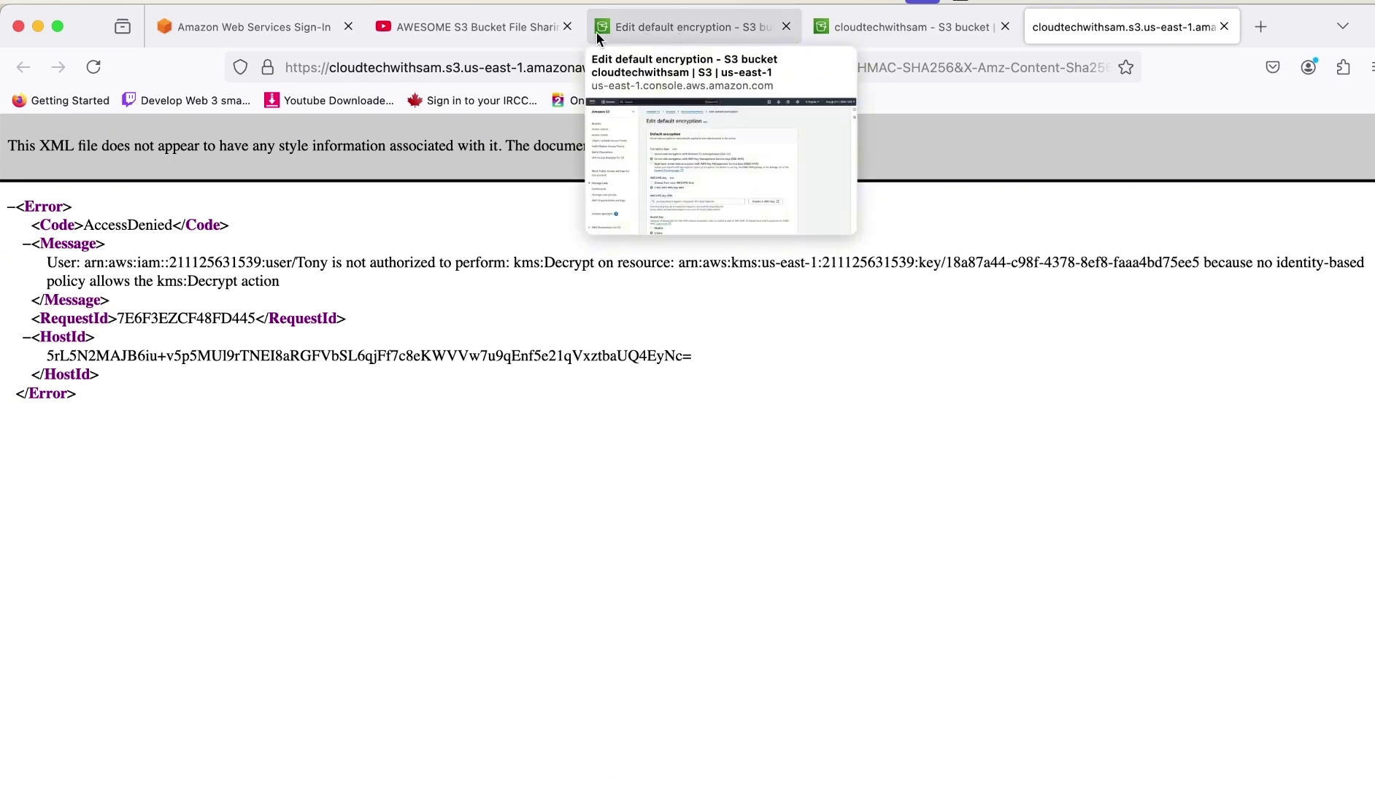
pyautogui.click(861, 27)
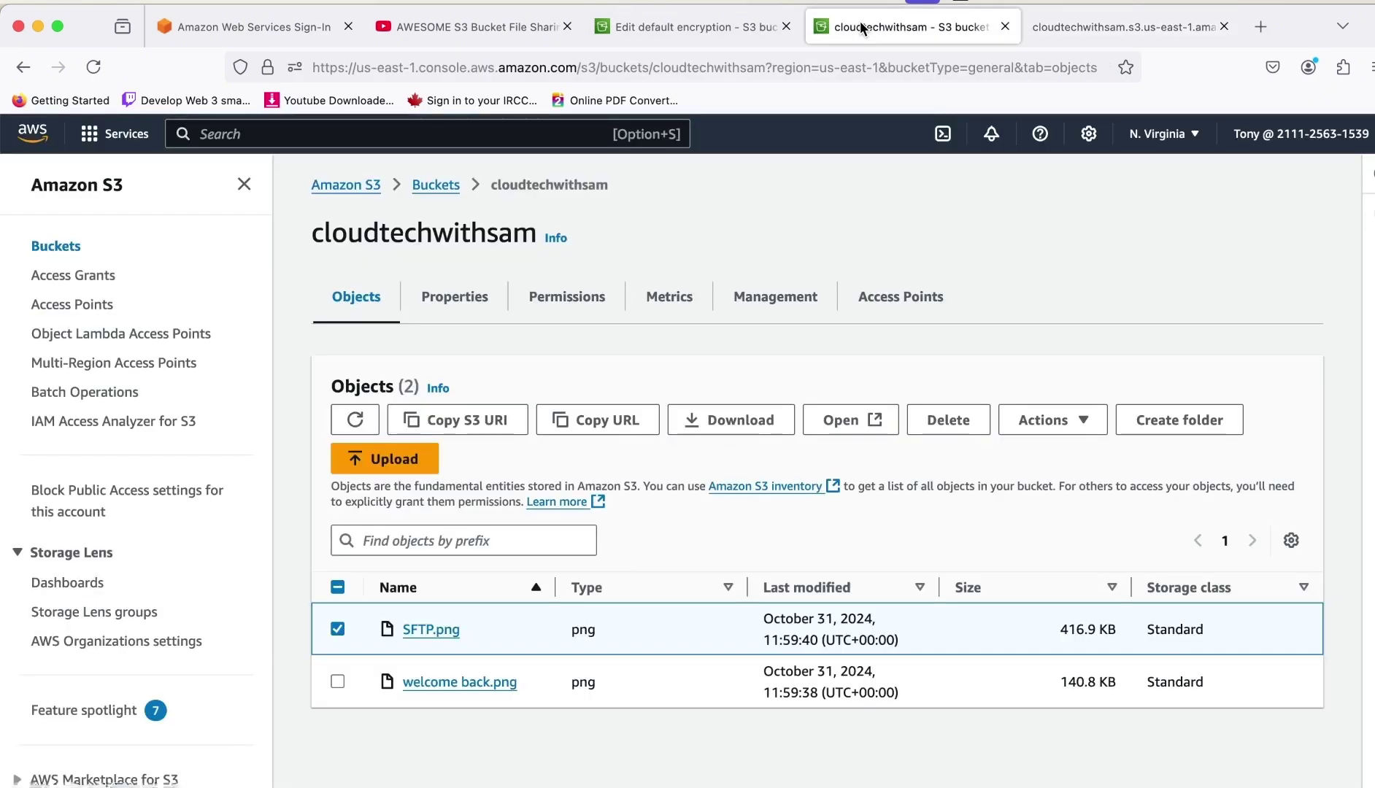
# - Try to open only welcome back.png in the Firefox session, and return to the bucket's object list
pyautogui.click(337, 629)
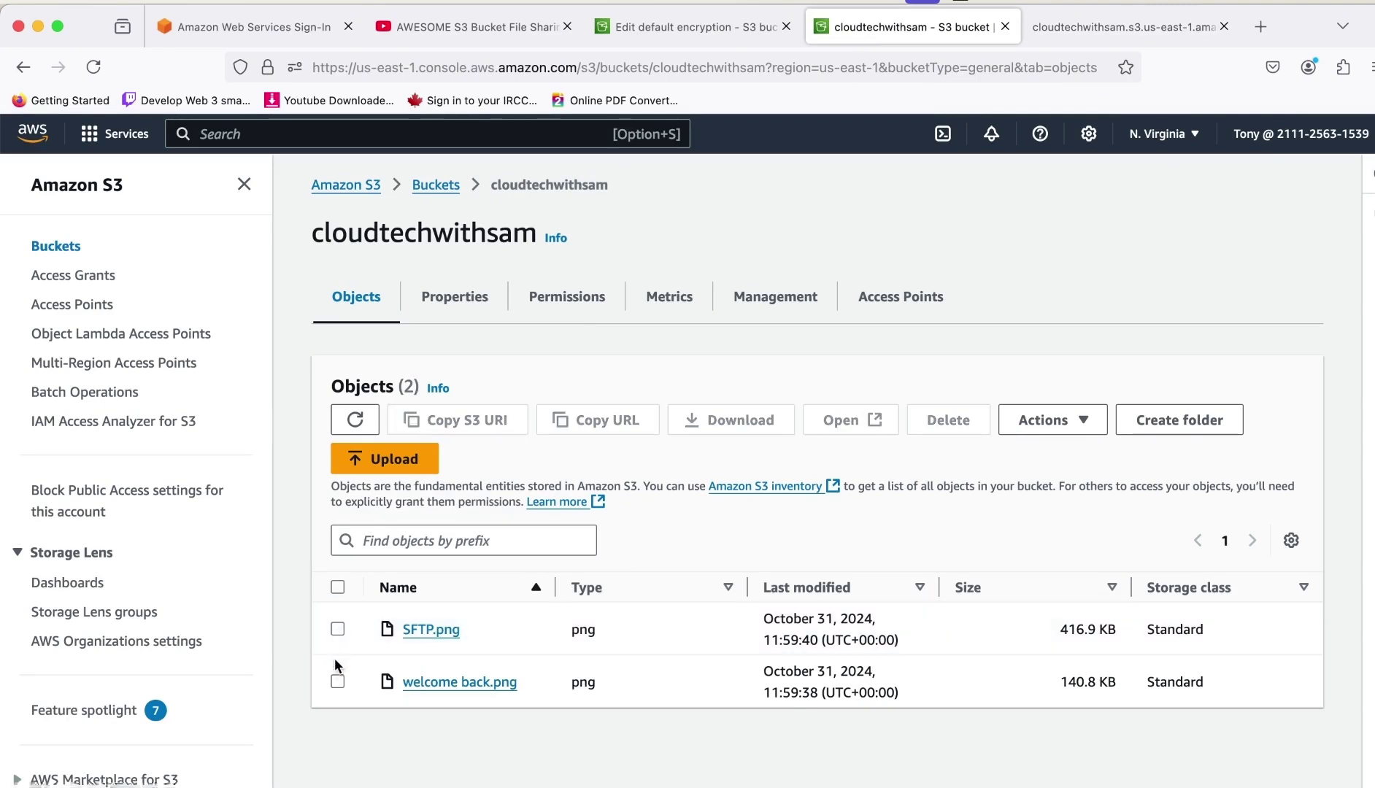
pyautogui.click(337, 681)
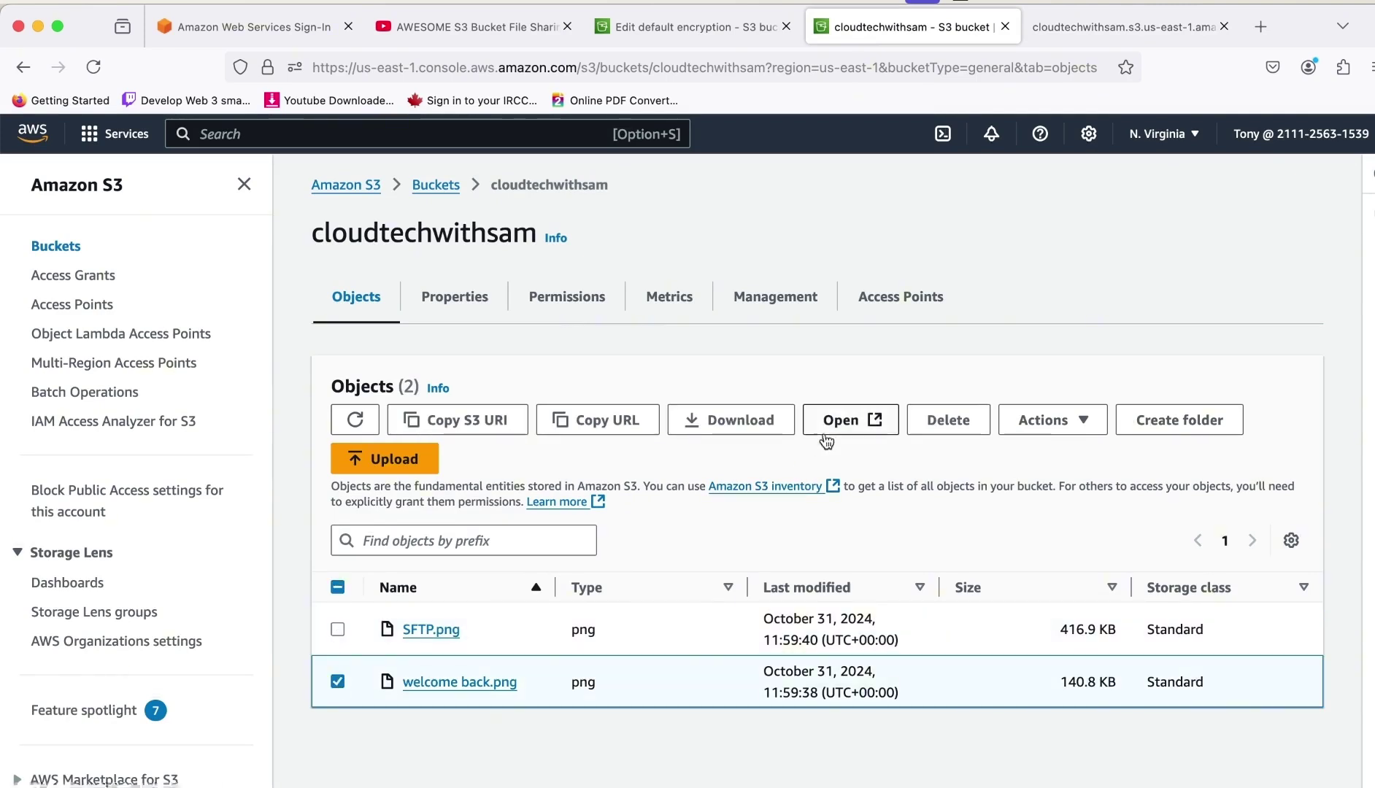
pyautogui.click(844, 422)
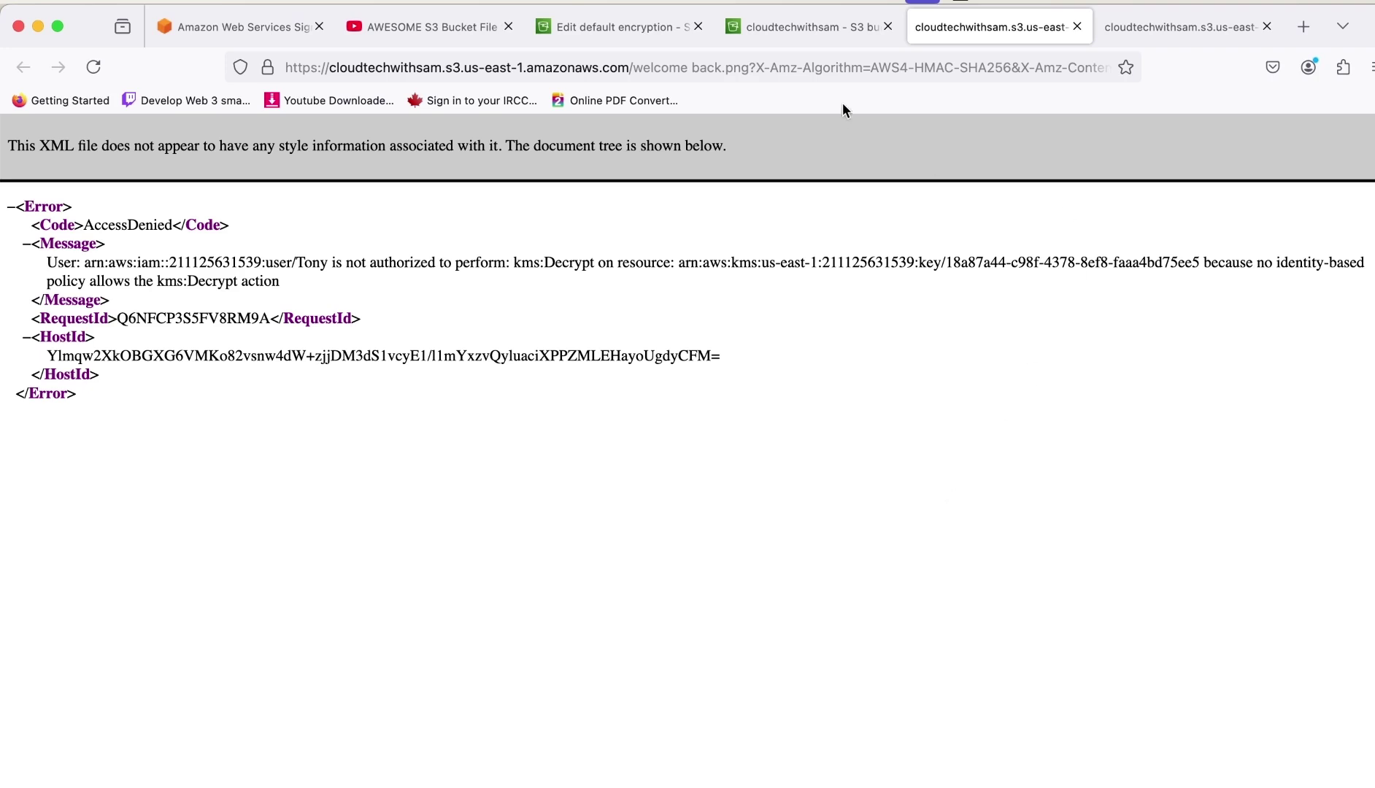
pyautogui.click(759, 26)
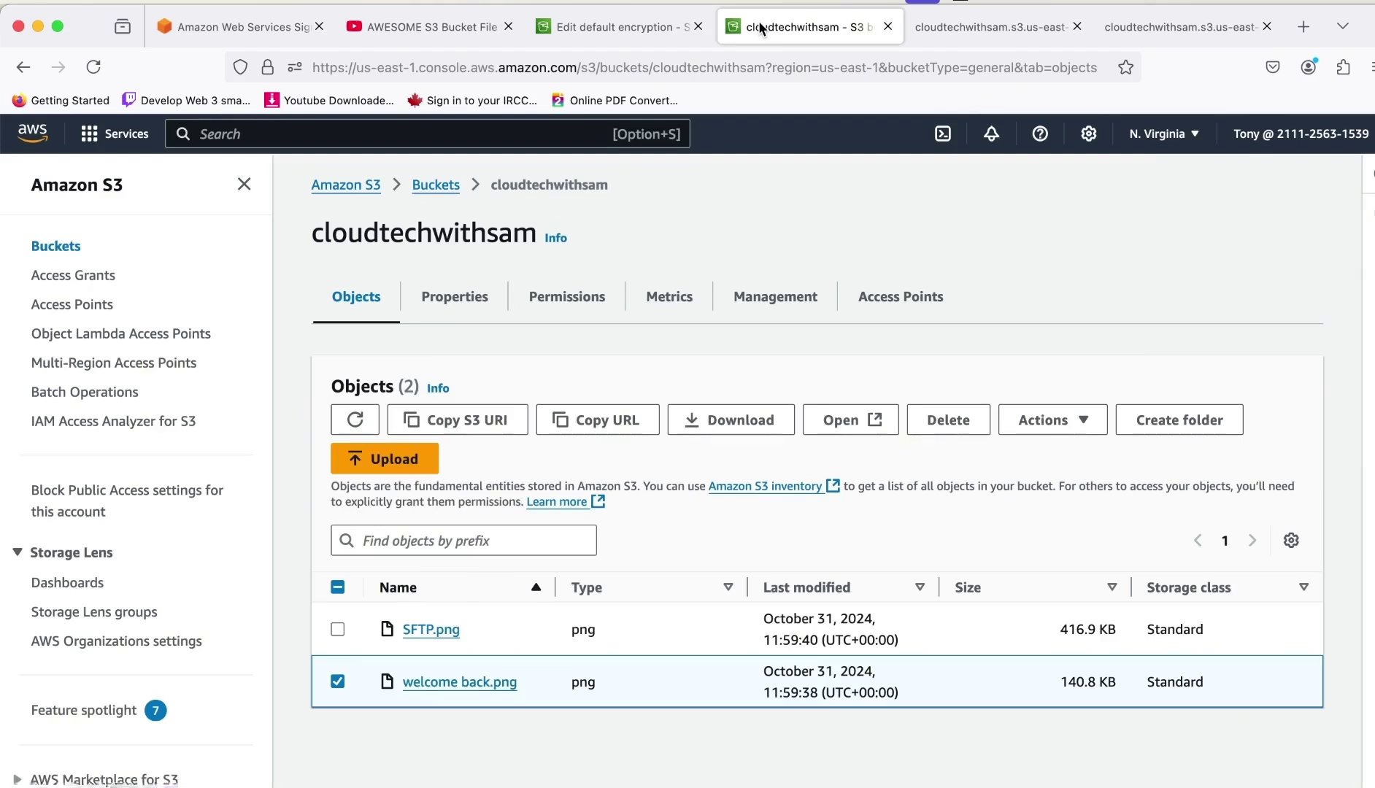